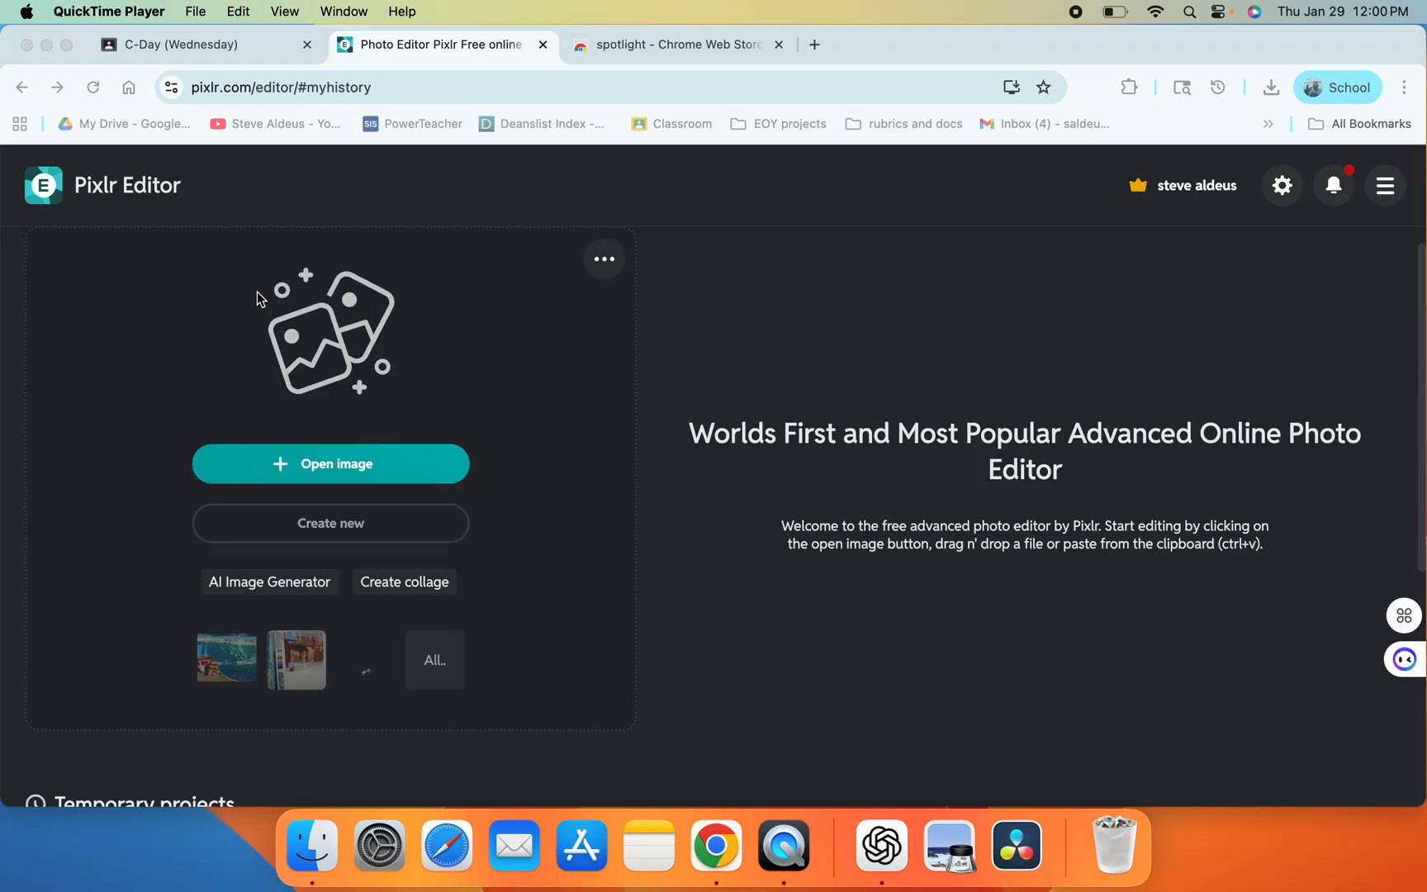
# Step: Open the ice cream template image attached to the C-Day (Wednesday) assignment in Google Classroom
pyautogui.click(214, 54)
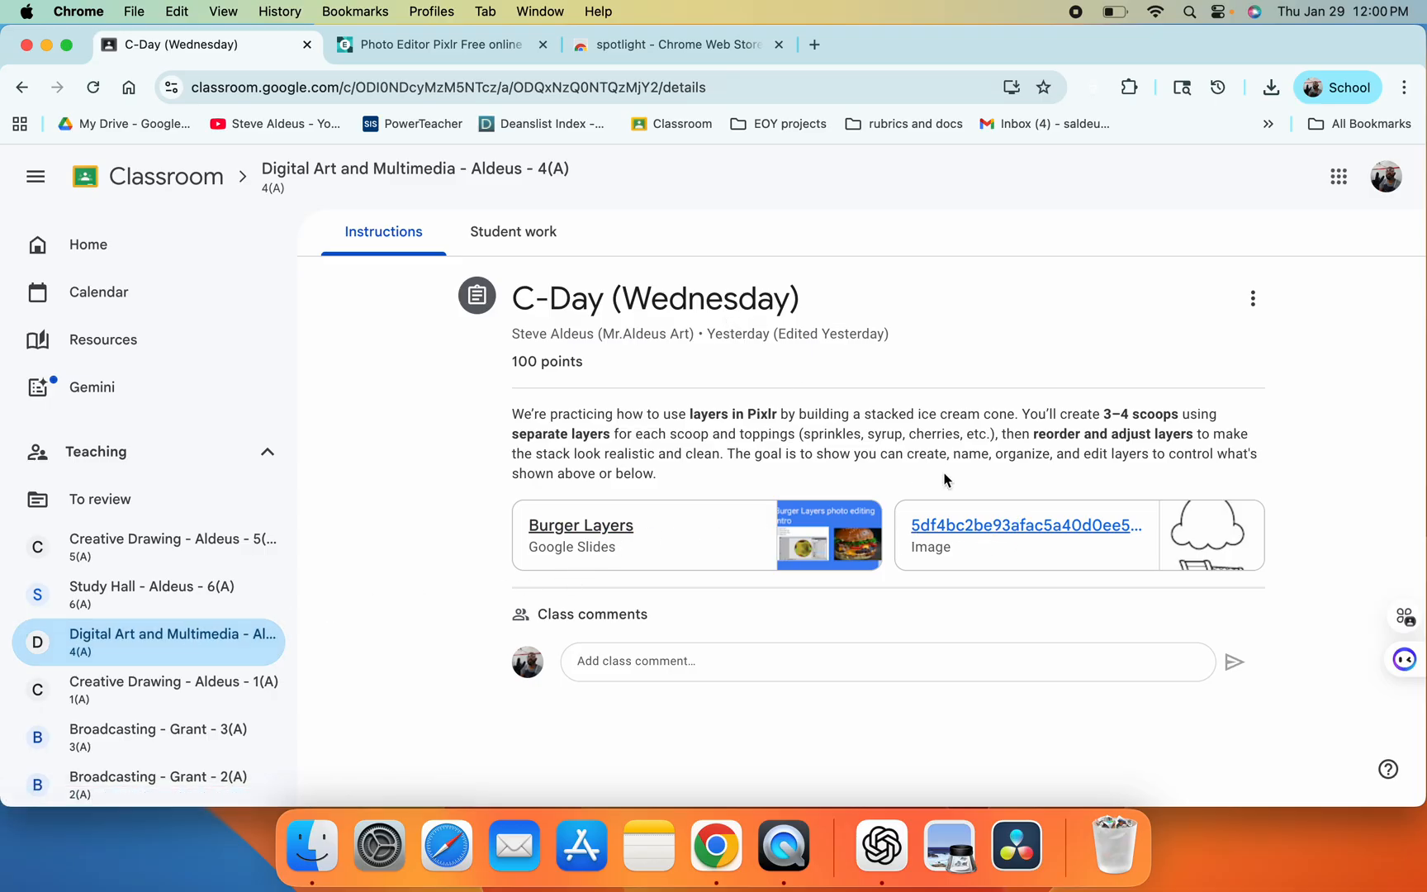
pyautogui.click(1065, 527)
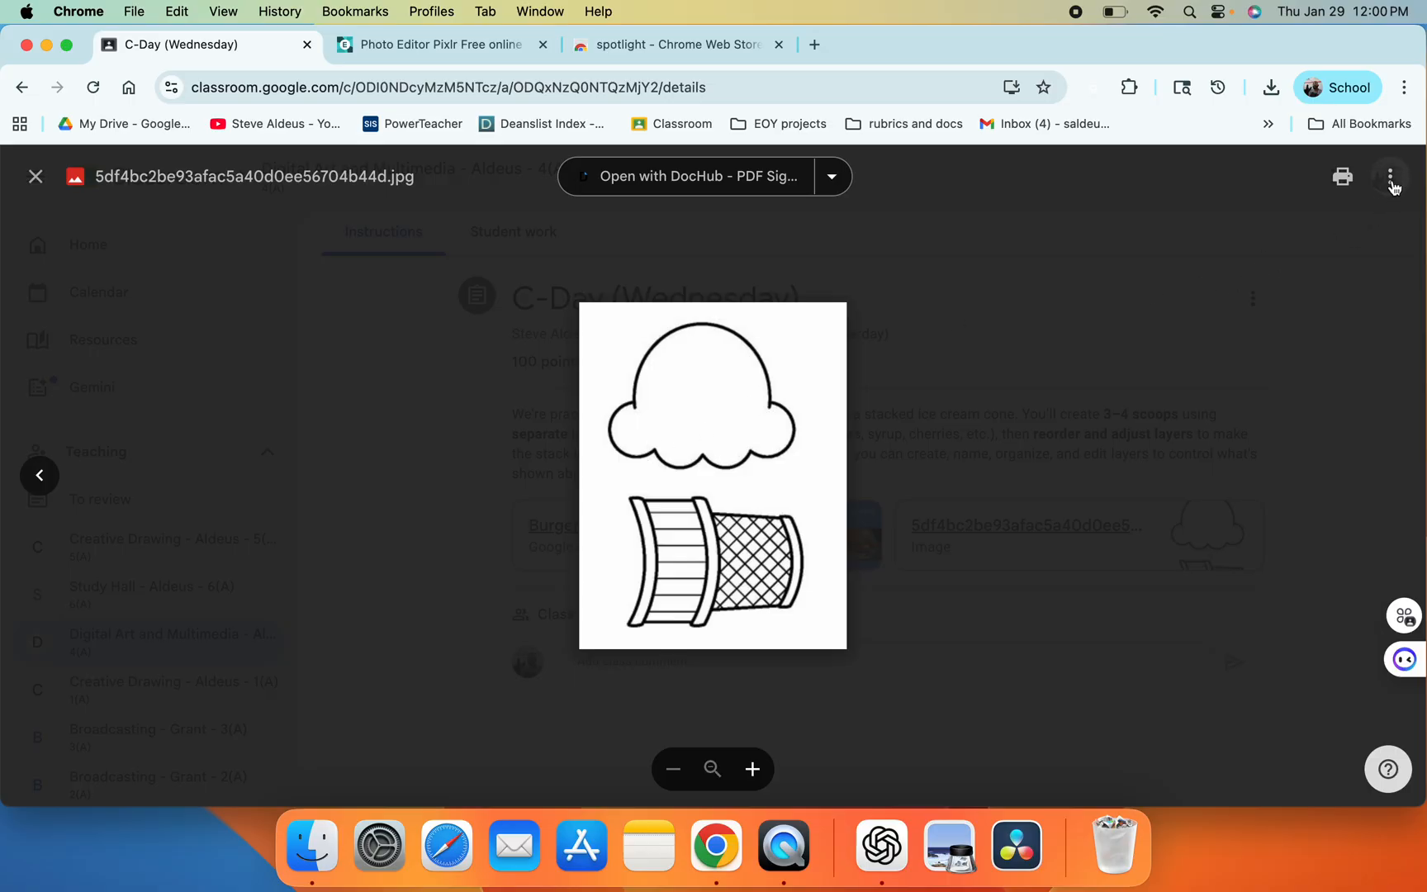
# Step: Switch to Pixlr Editor and start creating a new document
pyautogui.click(411, 48)
pyautogui.hotkey('alt', 's')
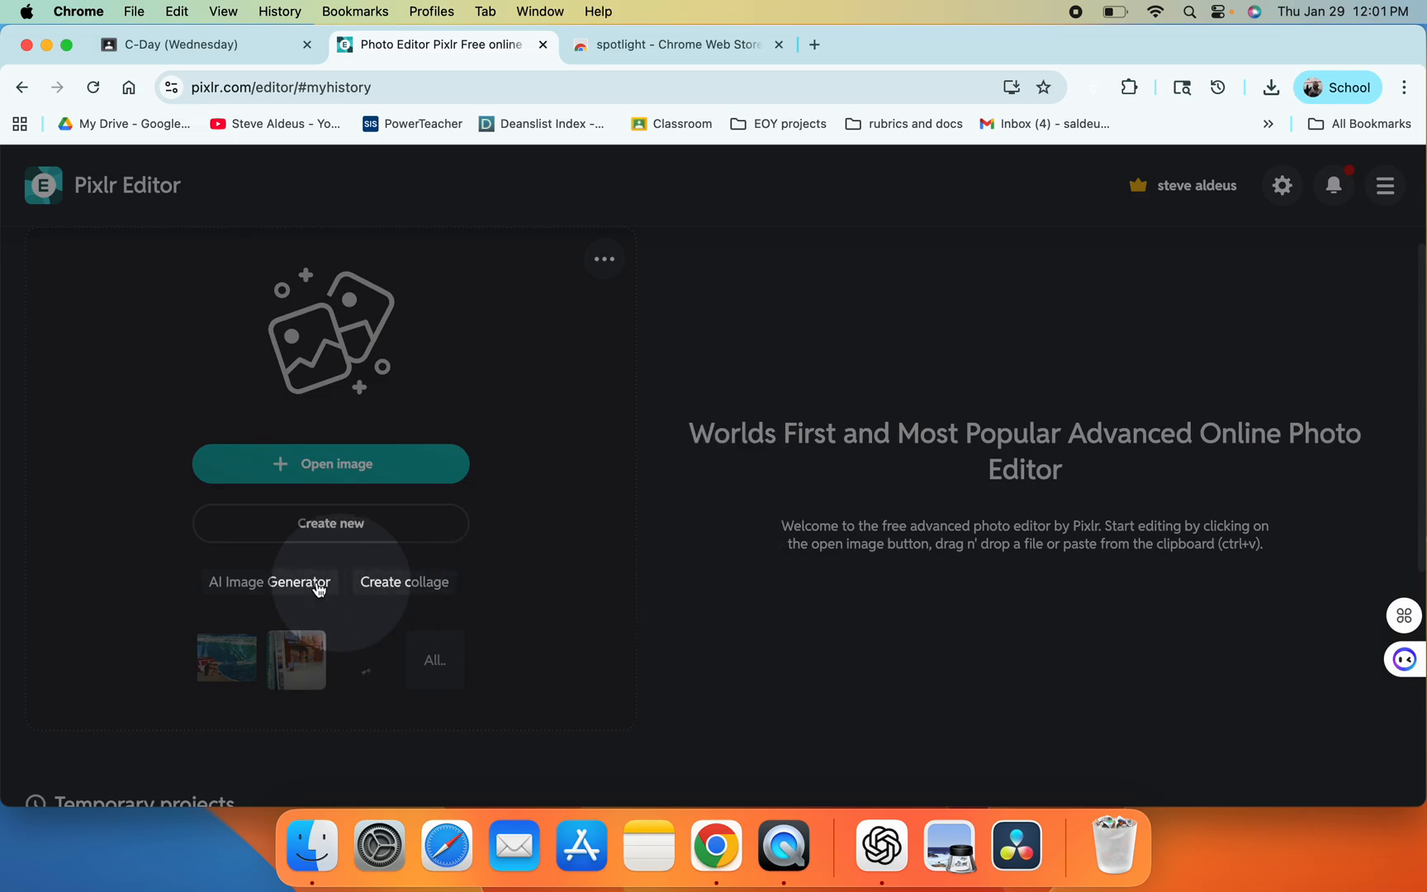
pyautogui.hotkey('alt', 's')
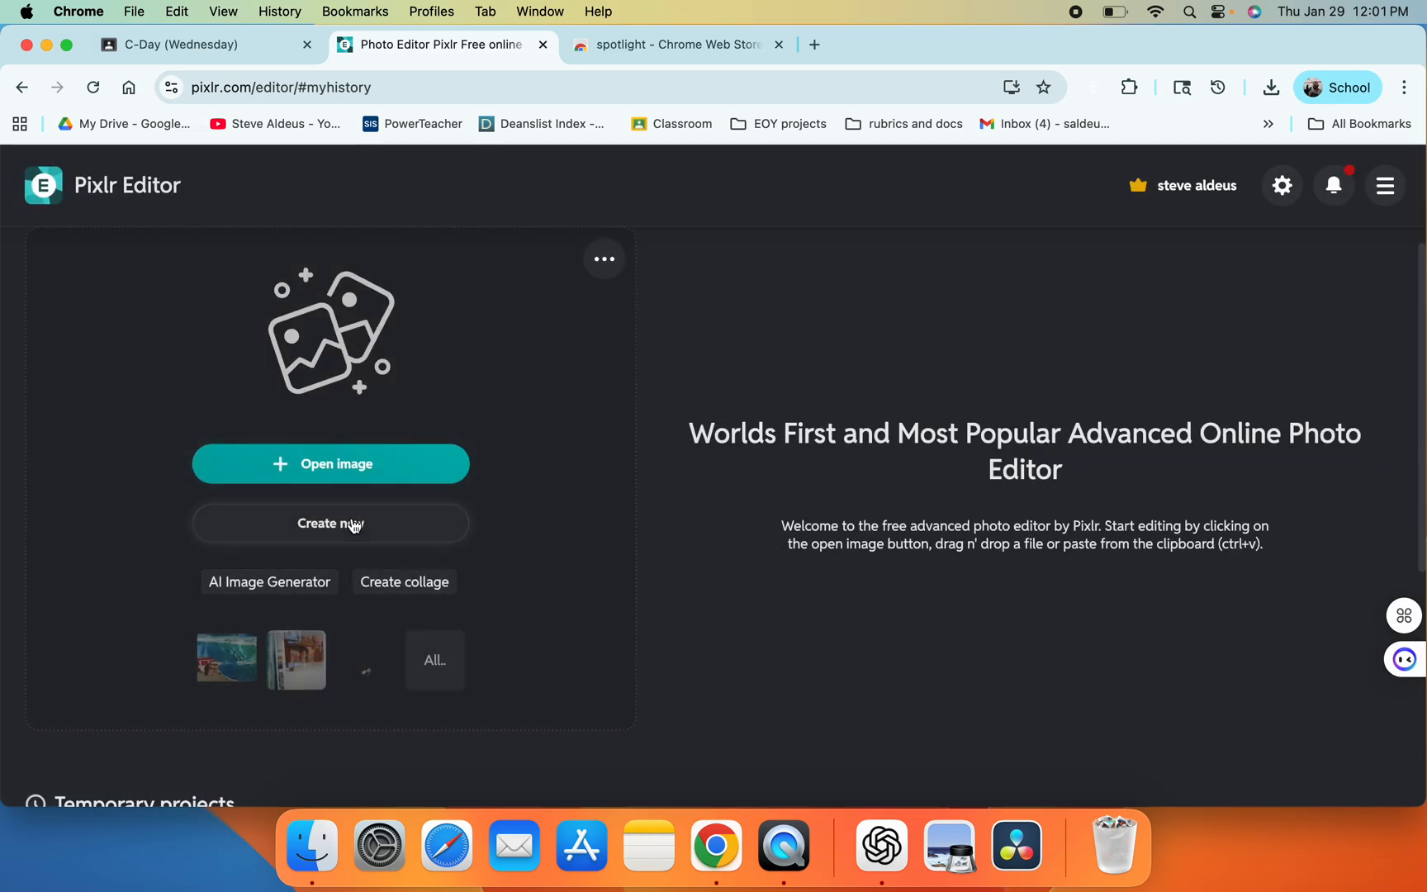
pyautogui.hotkey('alt', 's')
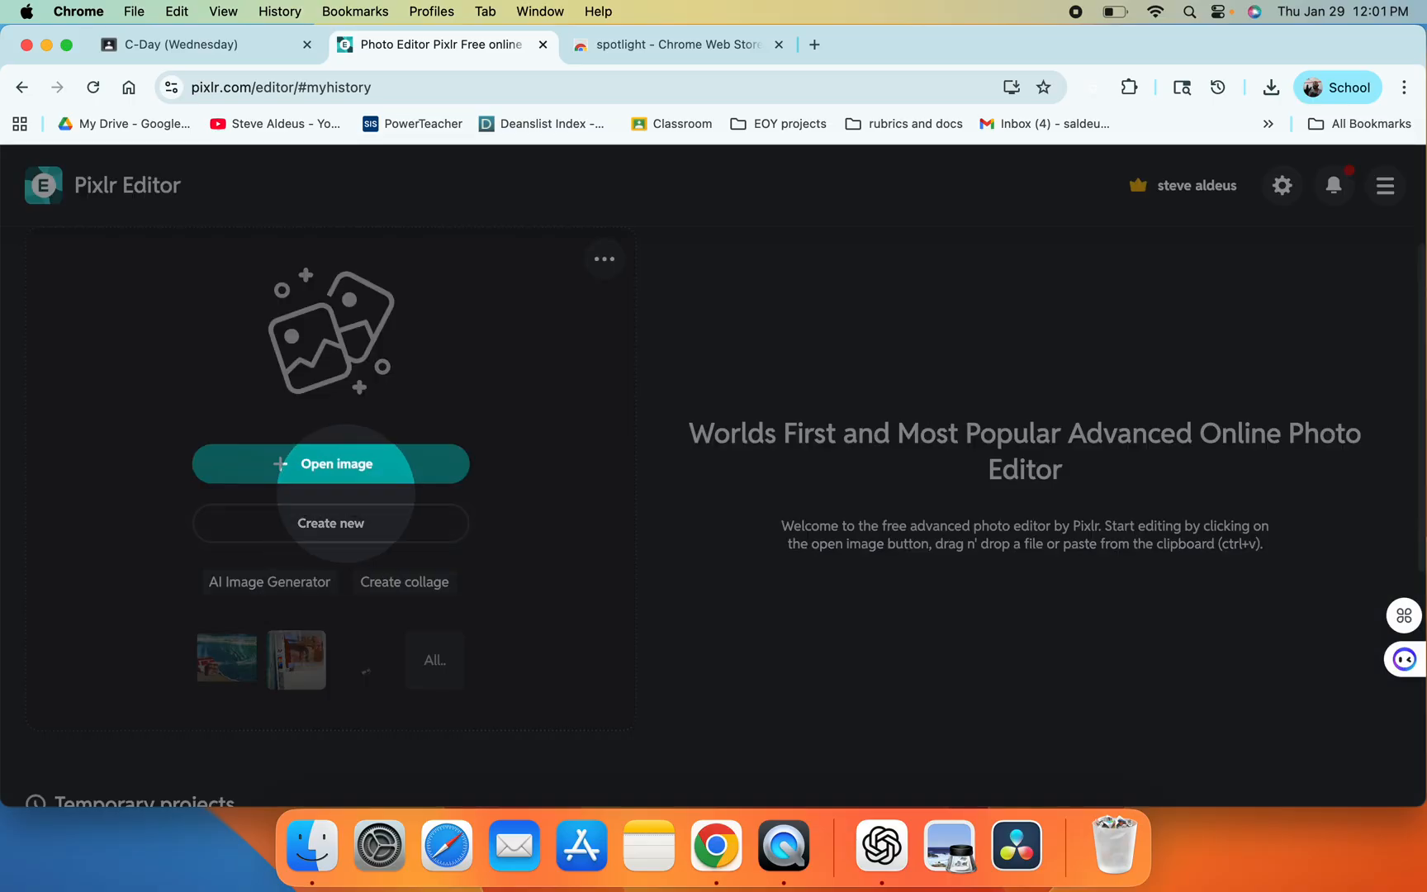
pyautogui.hotkey('alt', 's')
pyautogui.click(339, 520)
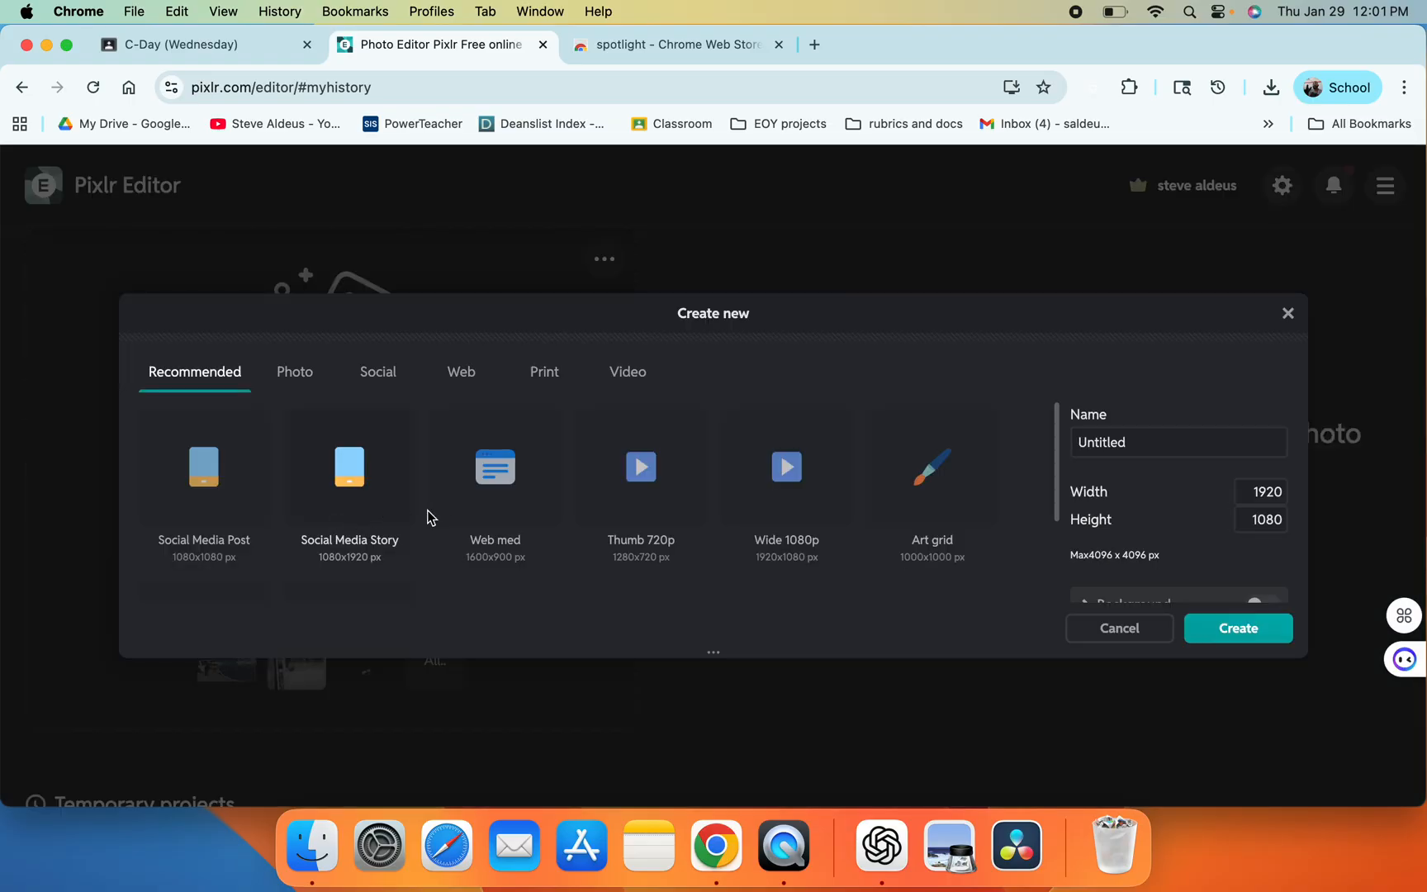
# Step: Choose the Letter 8 x 11 in print preset, 2400x3300 px, for the new document
pyautogui.hotkey('alt', 's')
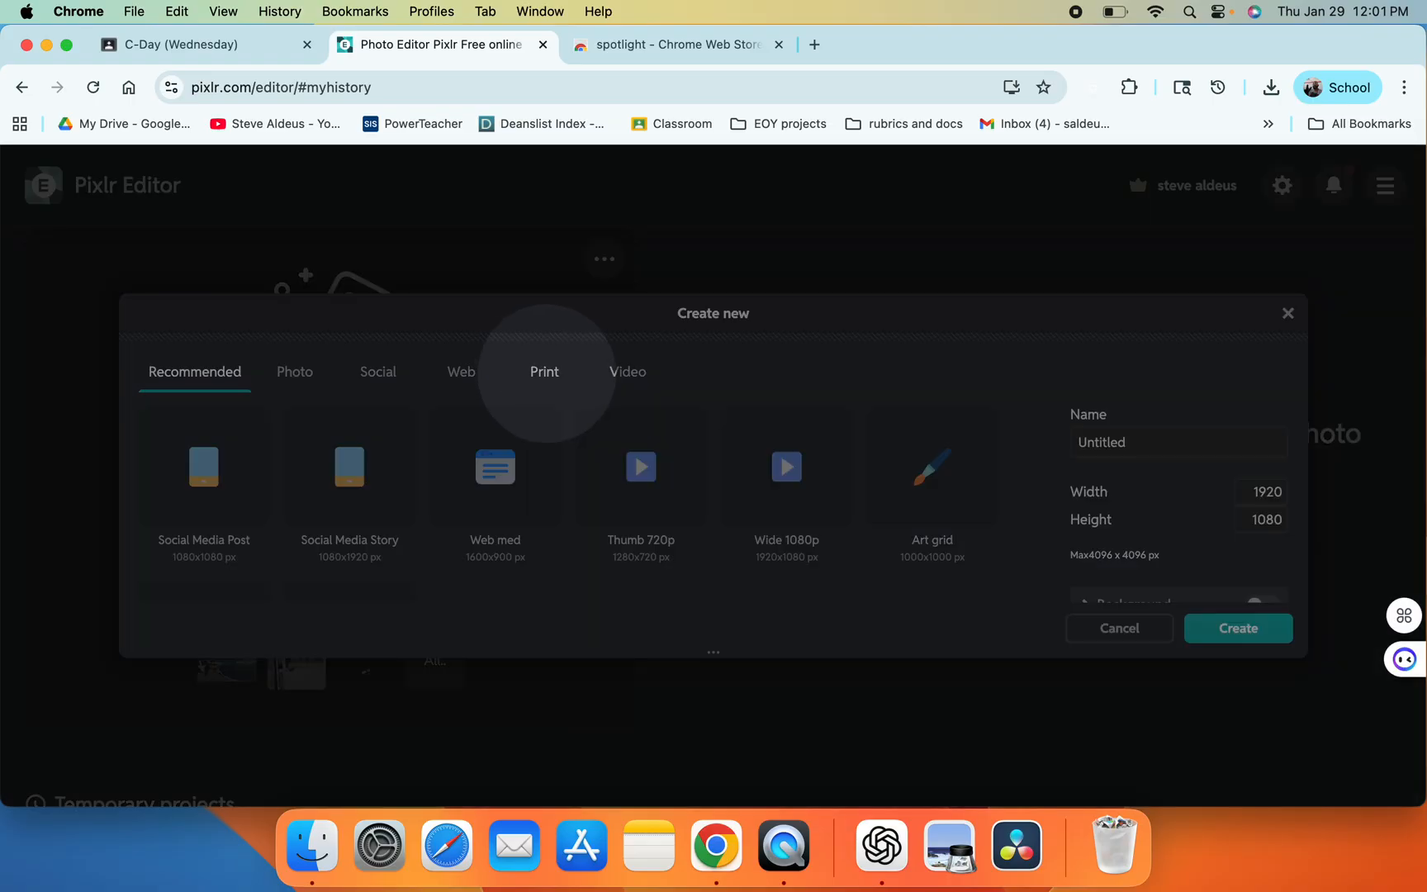
pyautogui.hotkey('alt', 's')
pyautogui.click(544, 376)
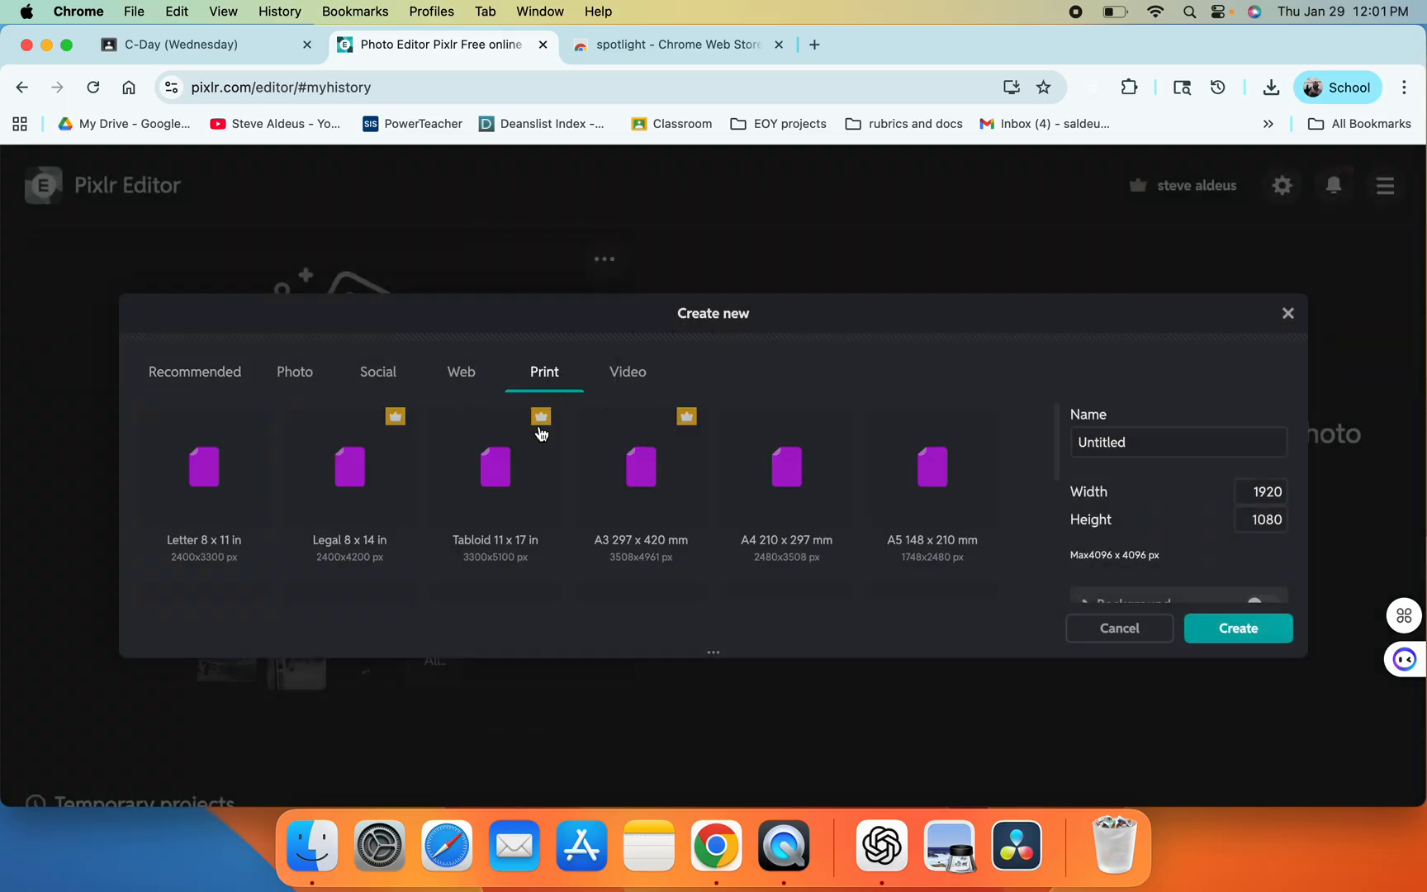
pyautogui.hotkey('alt', 's')
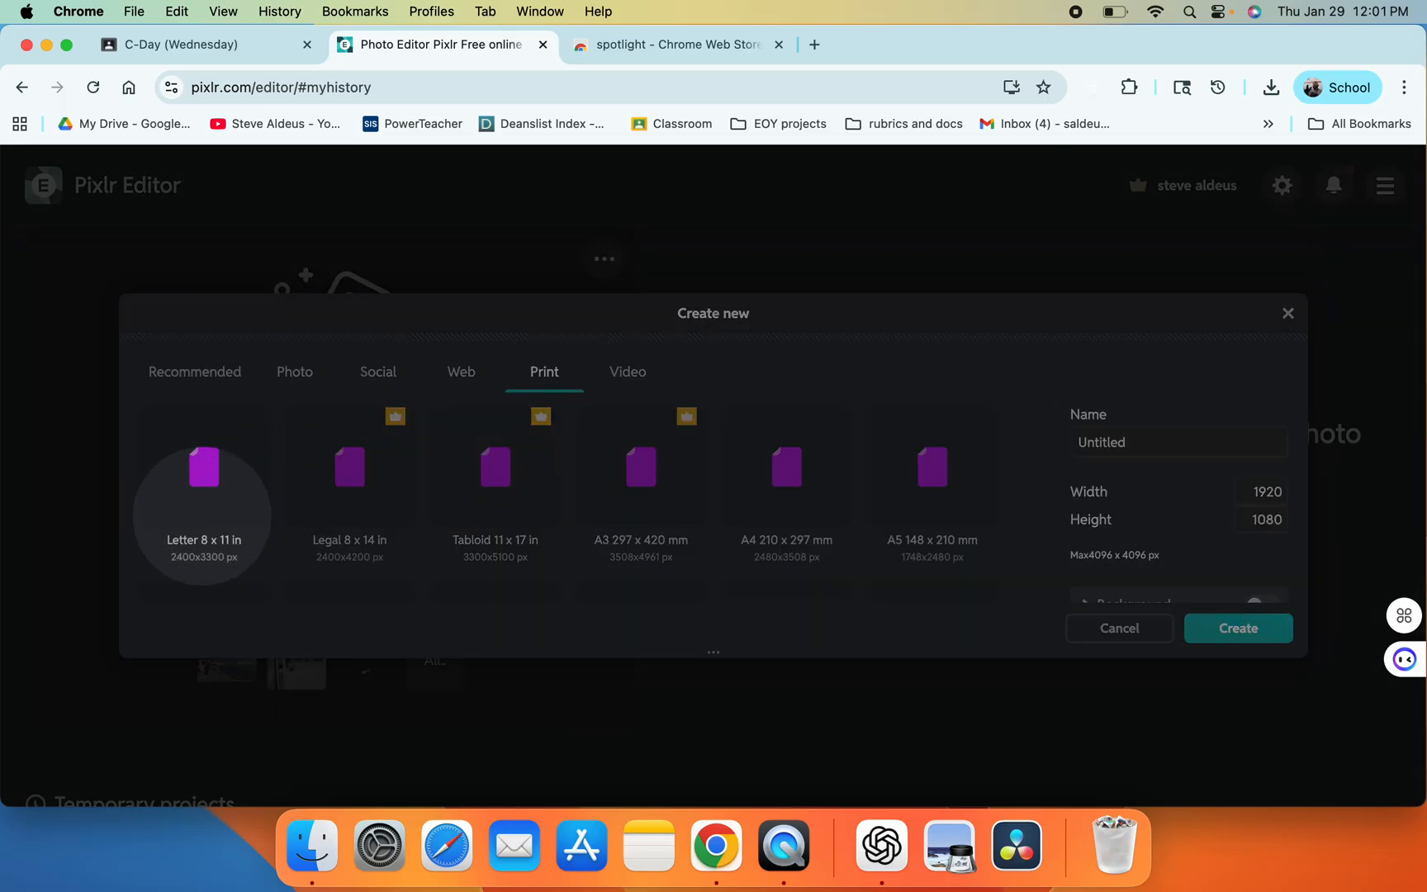
pyautogui.hotkey('alt', 's')
pyautogui.click(208, 514)
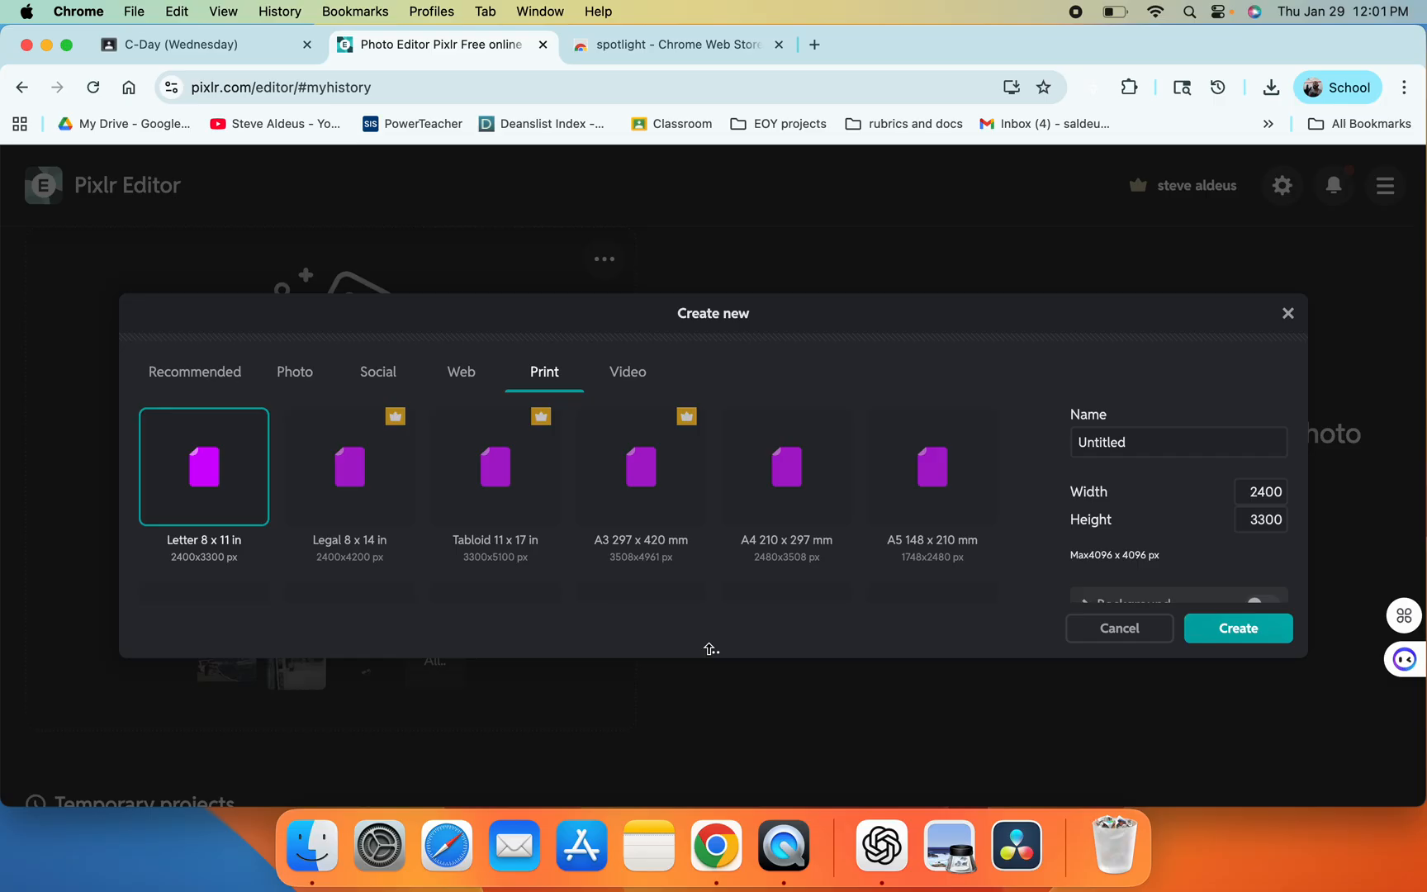
# Step: Name the new document Ice Cream SA
pyautogui.moveTo(714, 650); pyautogui.dragTo(713, 731)
pyautogui.hotkey('alt', 's')
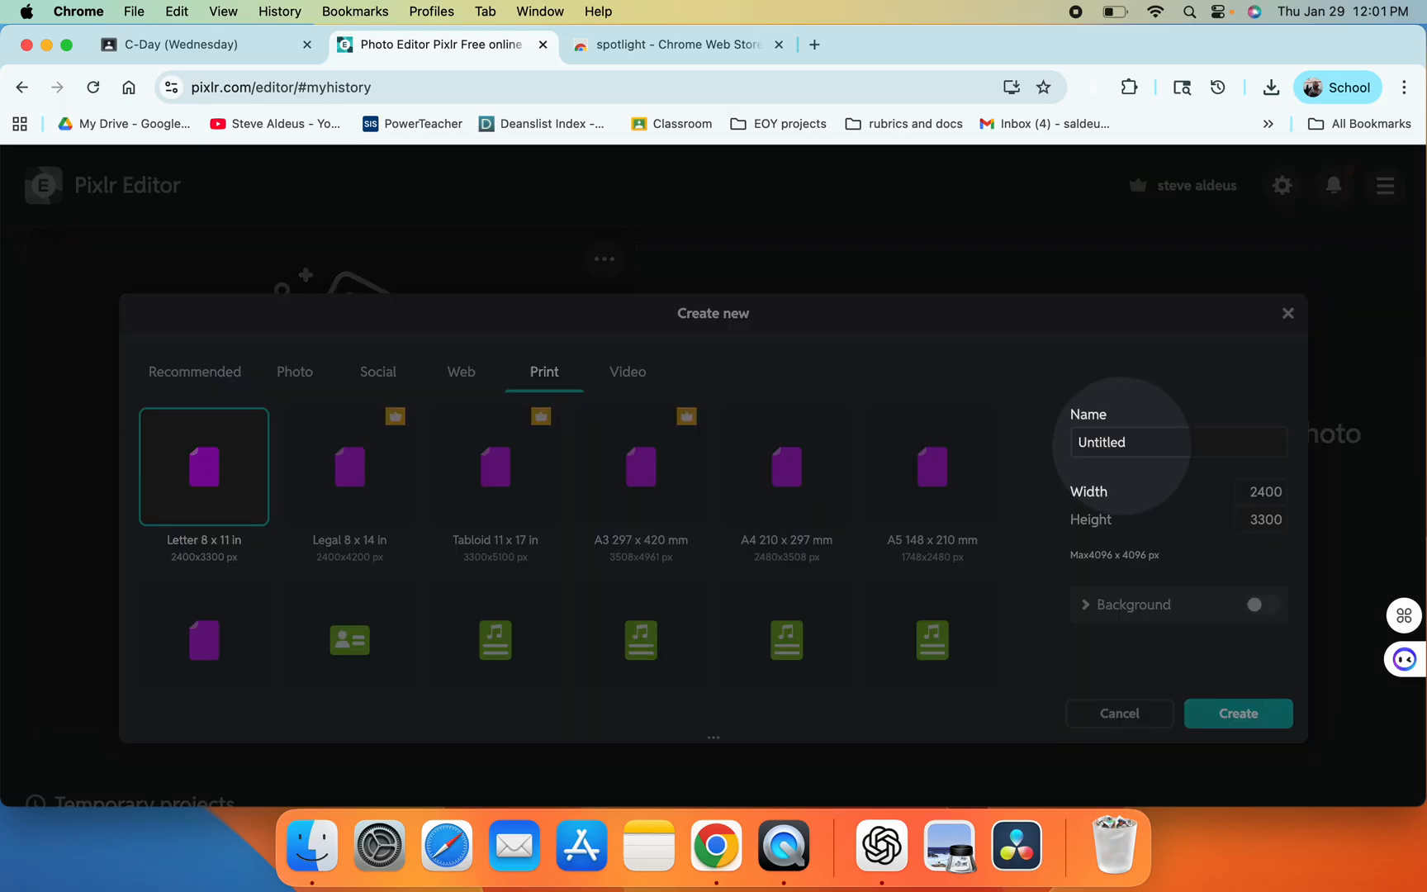
pyautogui.hotkey('alt', 's')
pyautogui.click(1124, 442)
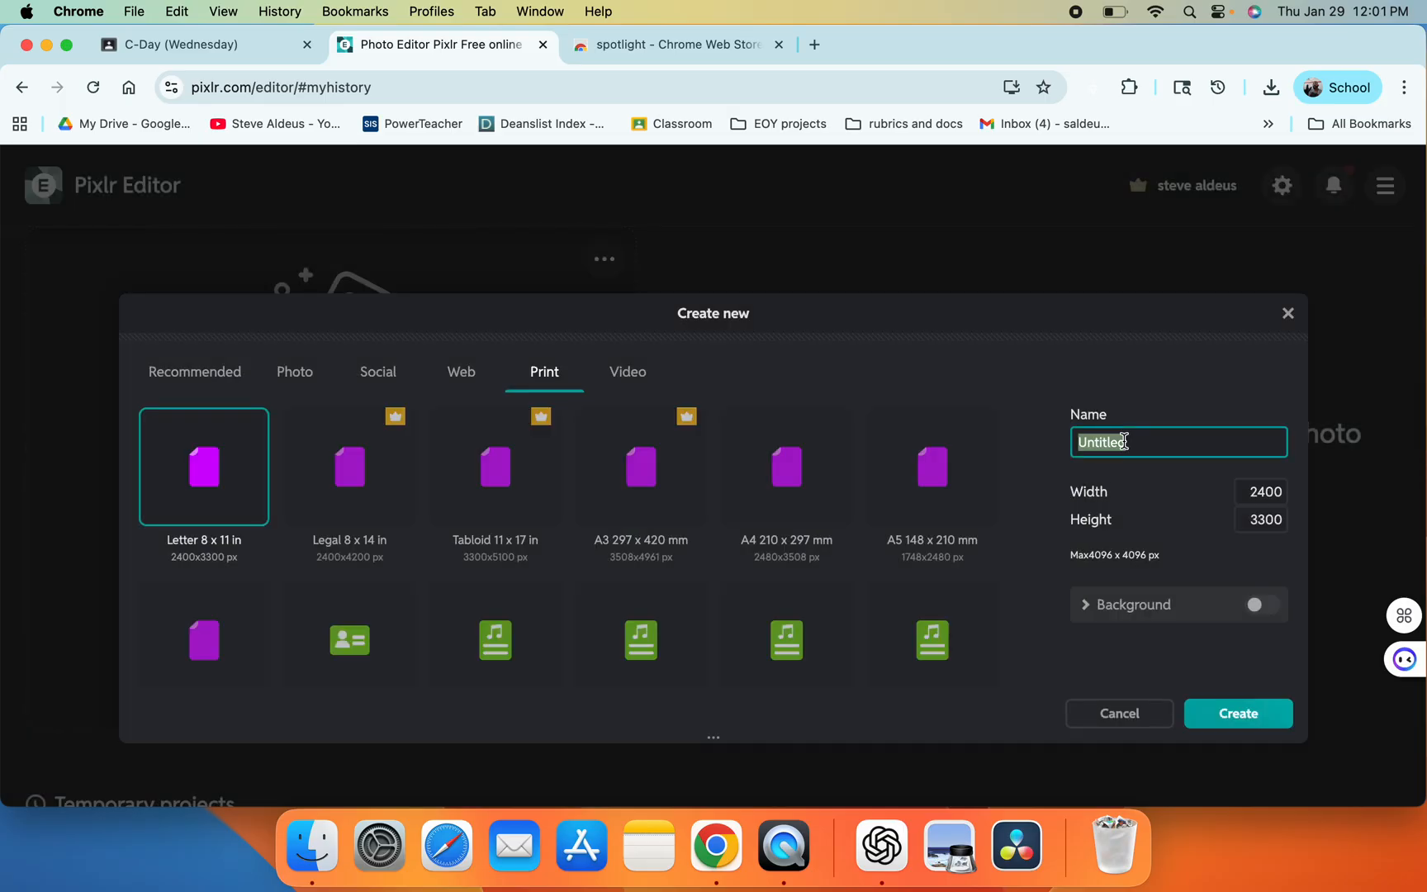
pyautogui.hotkey('alt', 's')
pyautogui.write('IC')
pyautogui.hotkey('alt', 's')
pyautogui.write('e C')
pyautogui.hotkey('alt', 's')
pyautogui.hotkey('alt', 's')
pyautogui.write('ream')
pyautogui.hotkey('alt', 's')
pyautogui.hotkey('alt', 's')
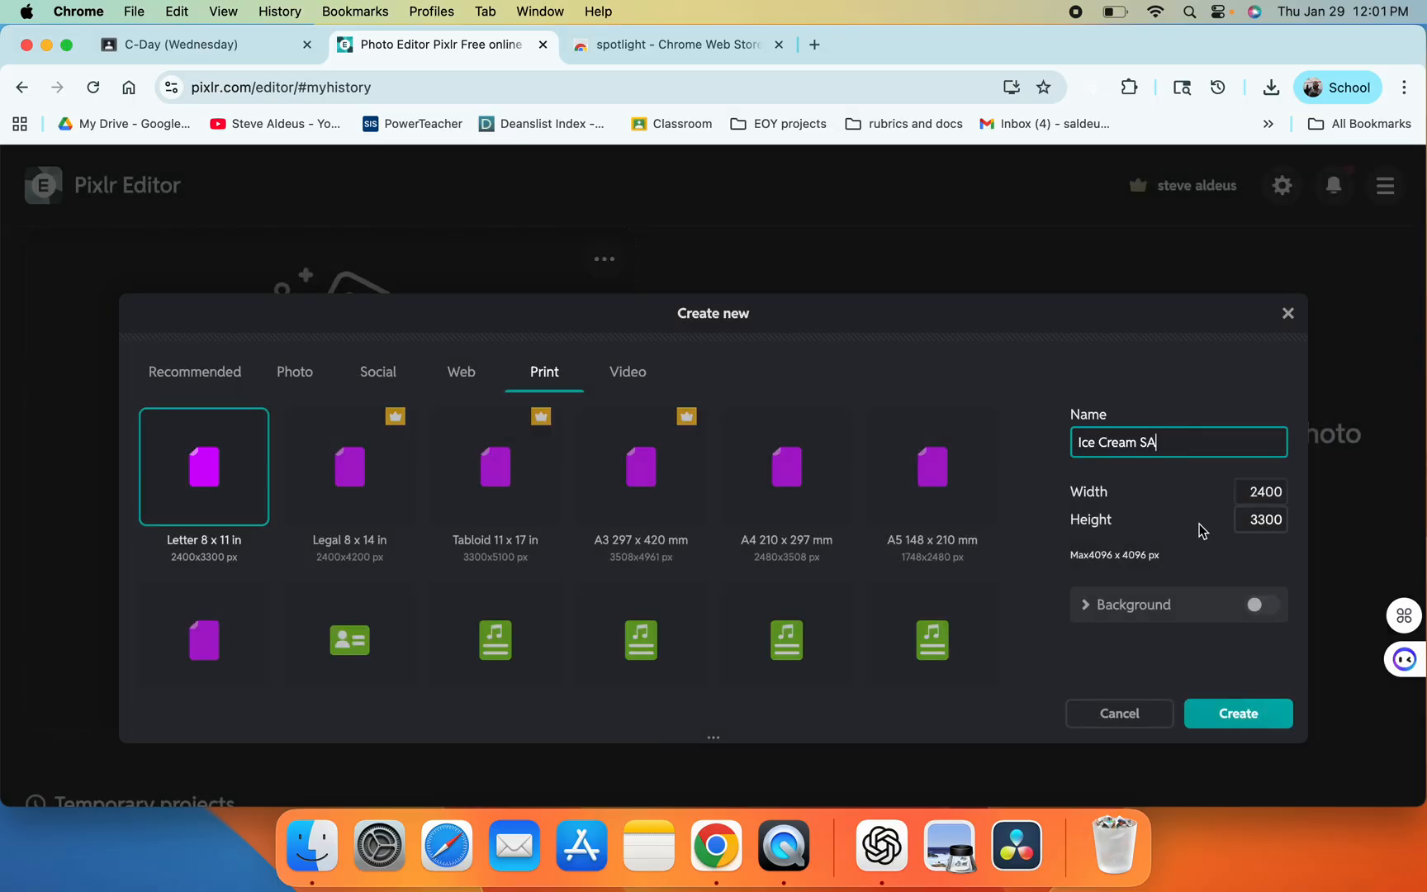
# Step: Turn on the document background, keeping it white, and create the document
pyautogui.hotkey('alt', 's')
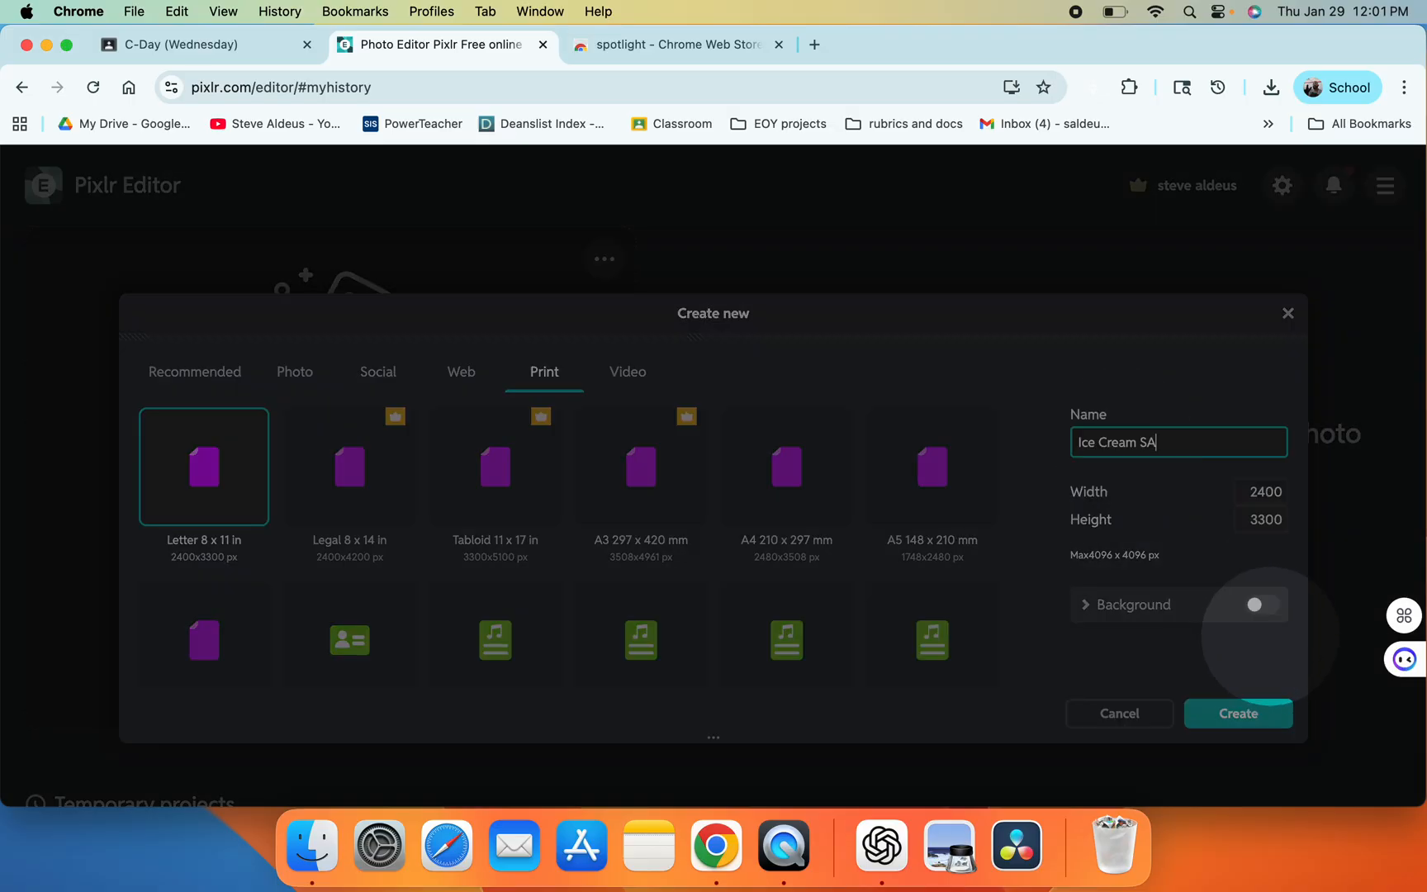
pyautogui.hotkey('alt', 's')
pyautogui.click(1260, 606)
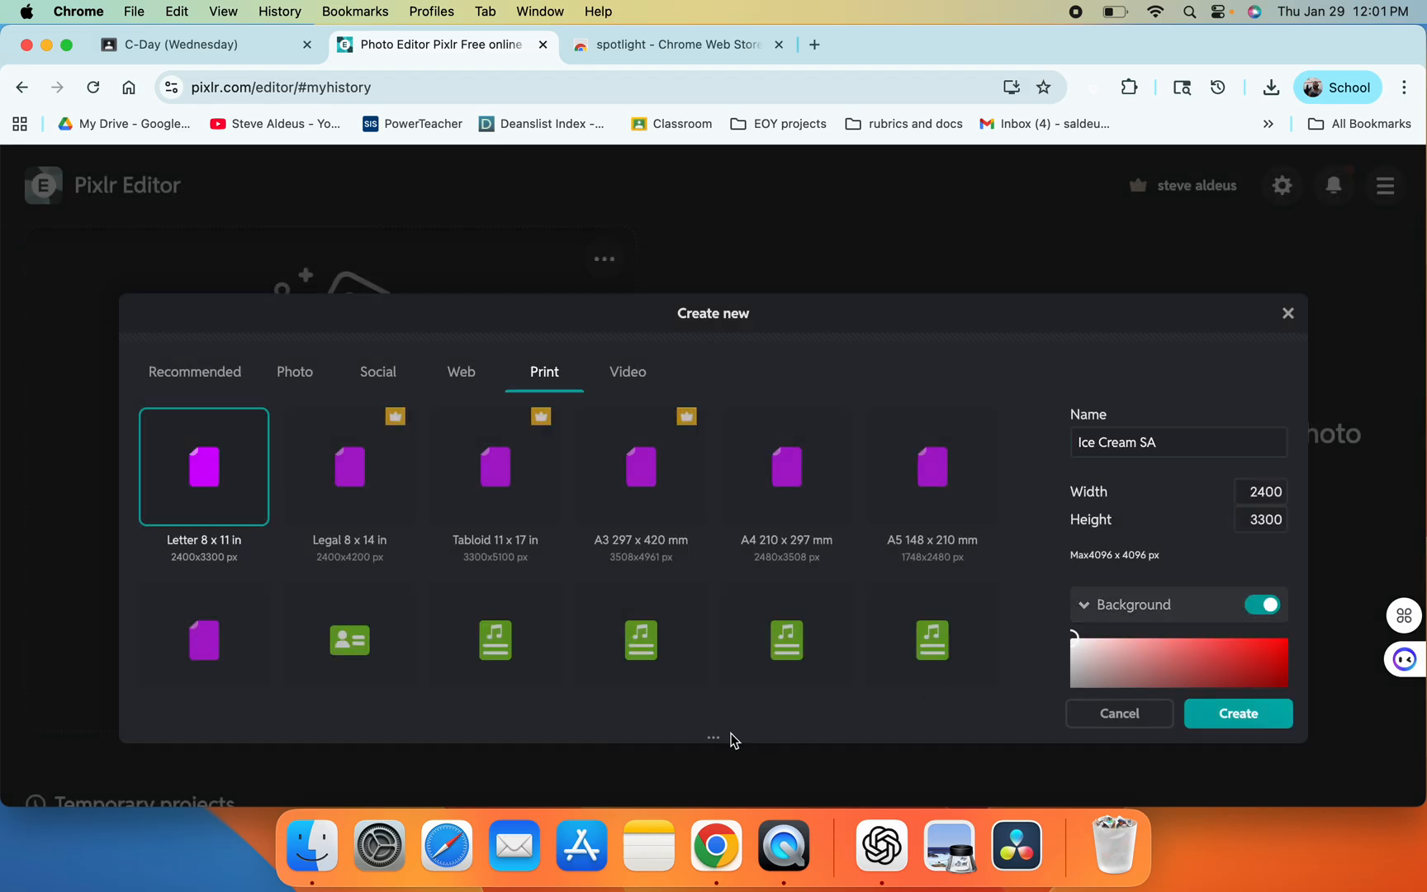
pyautogui.moveTo(714, 737); pyautogui.dragTo(696, 826)
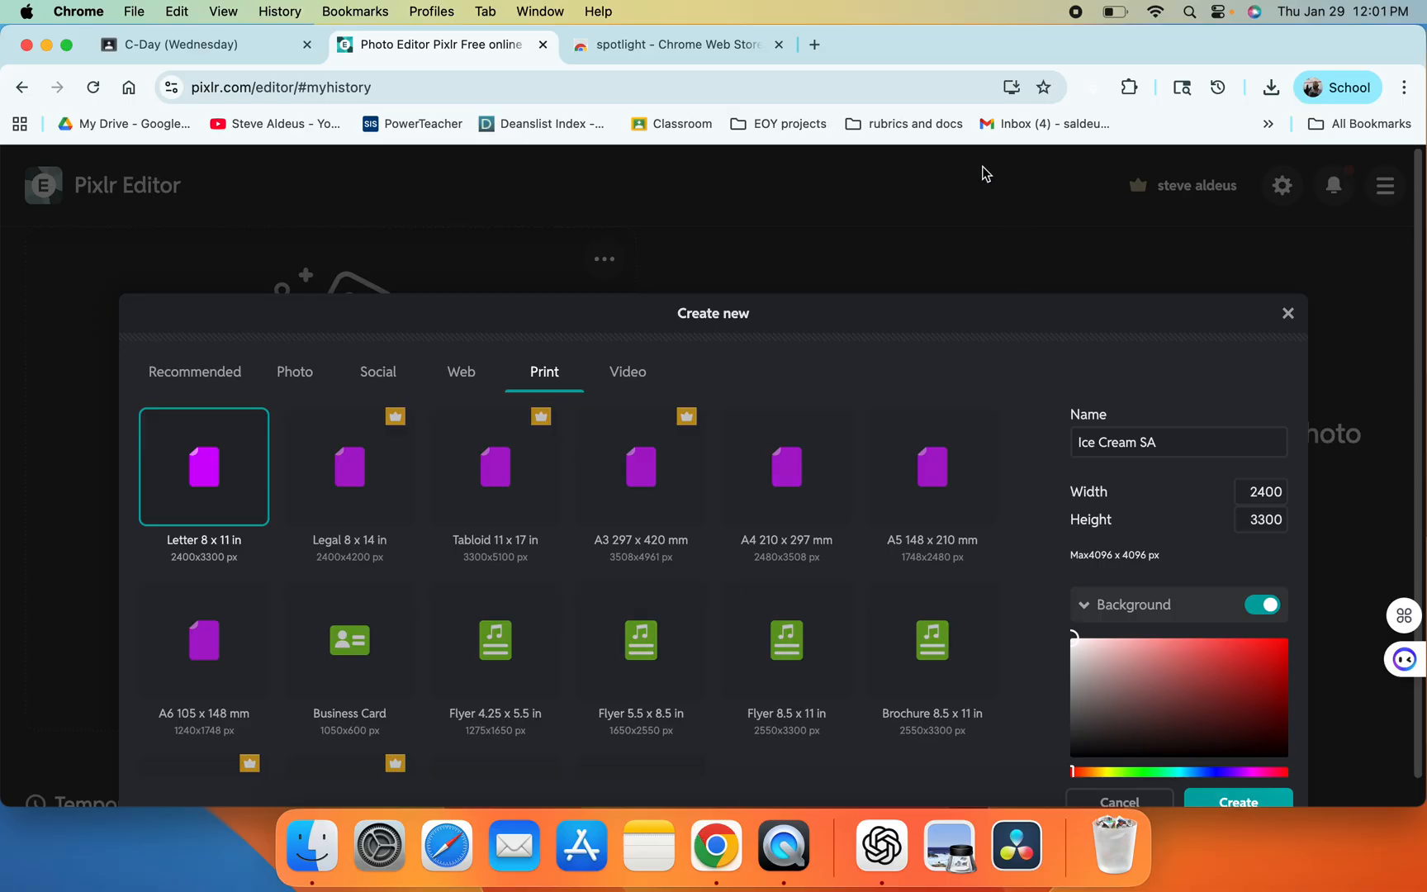
pyautogui.scroll(-1, 981, 166)
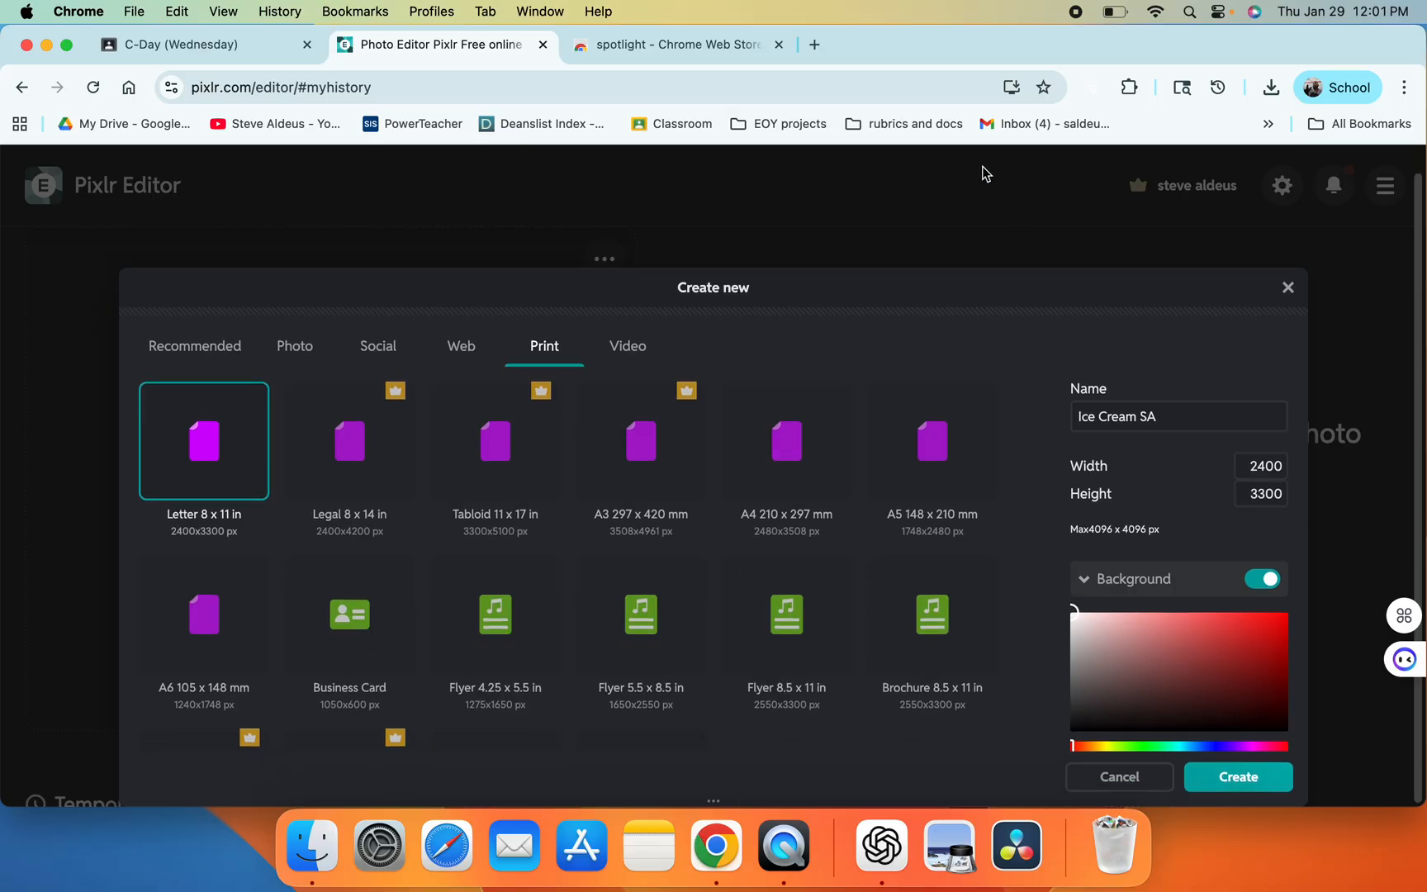
pyautogui.click(1230, 779)
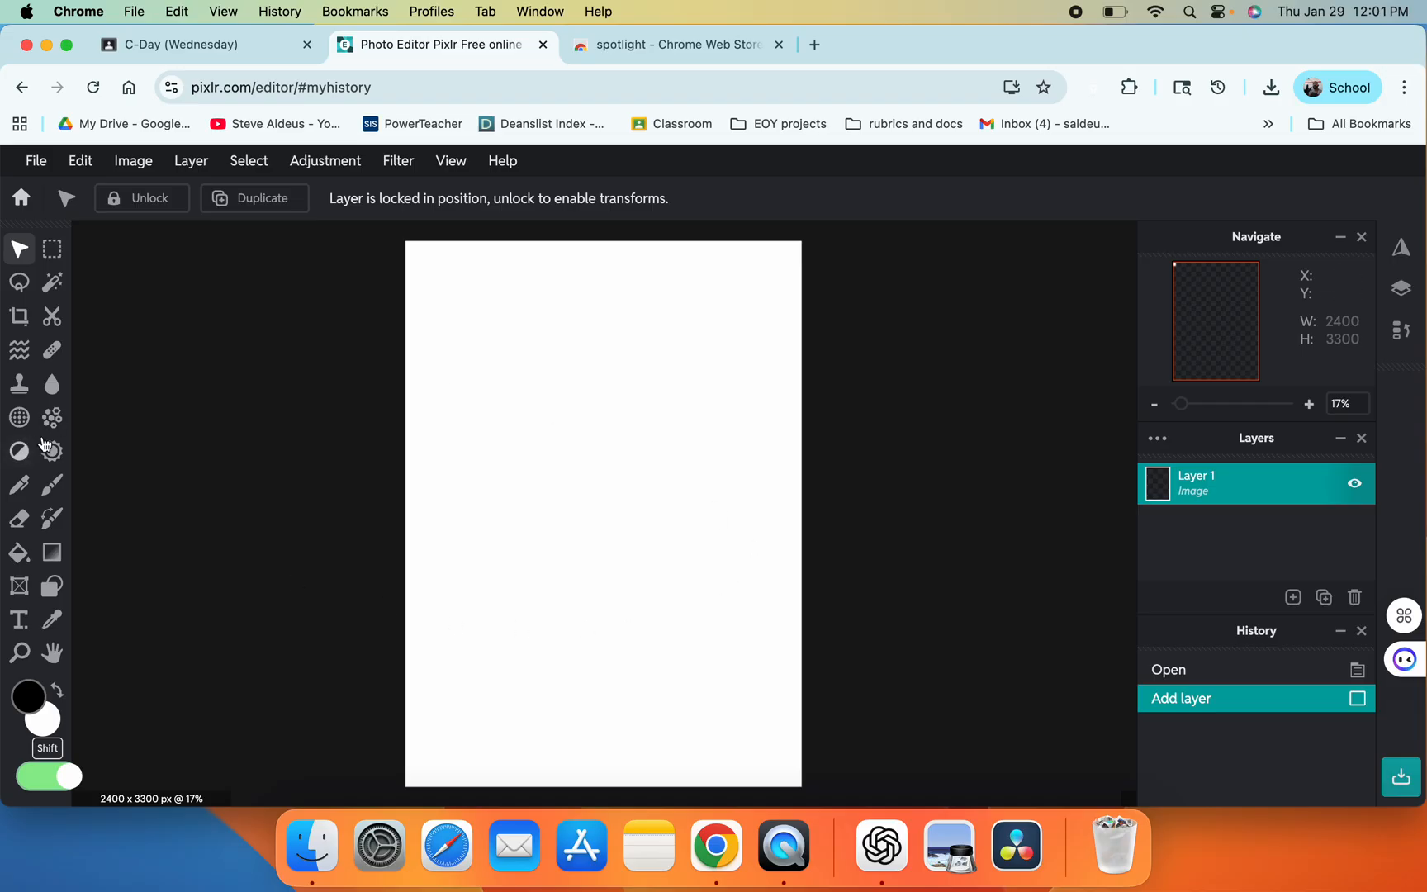
# Step: Add the downloaded ice cream scoop and cone image from the Downloads folder as a new image layer
pyautogui.press('shift')
pyautogui.press('shift')
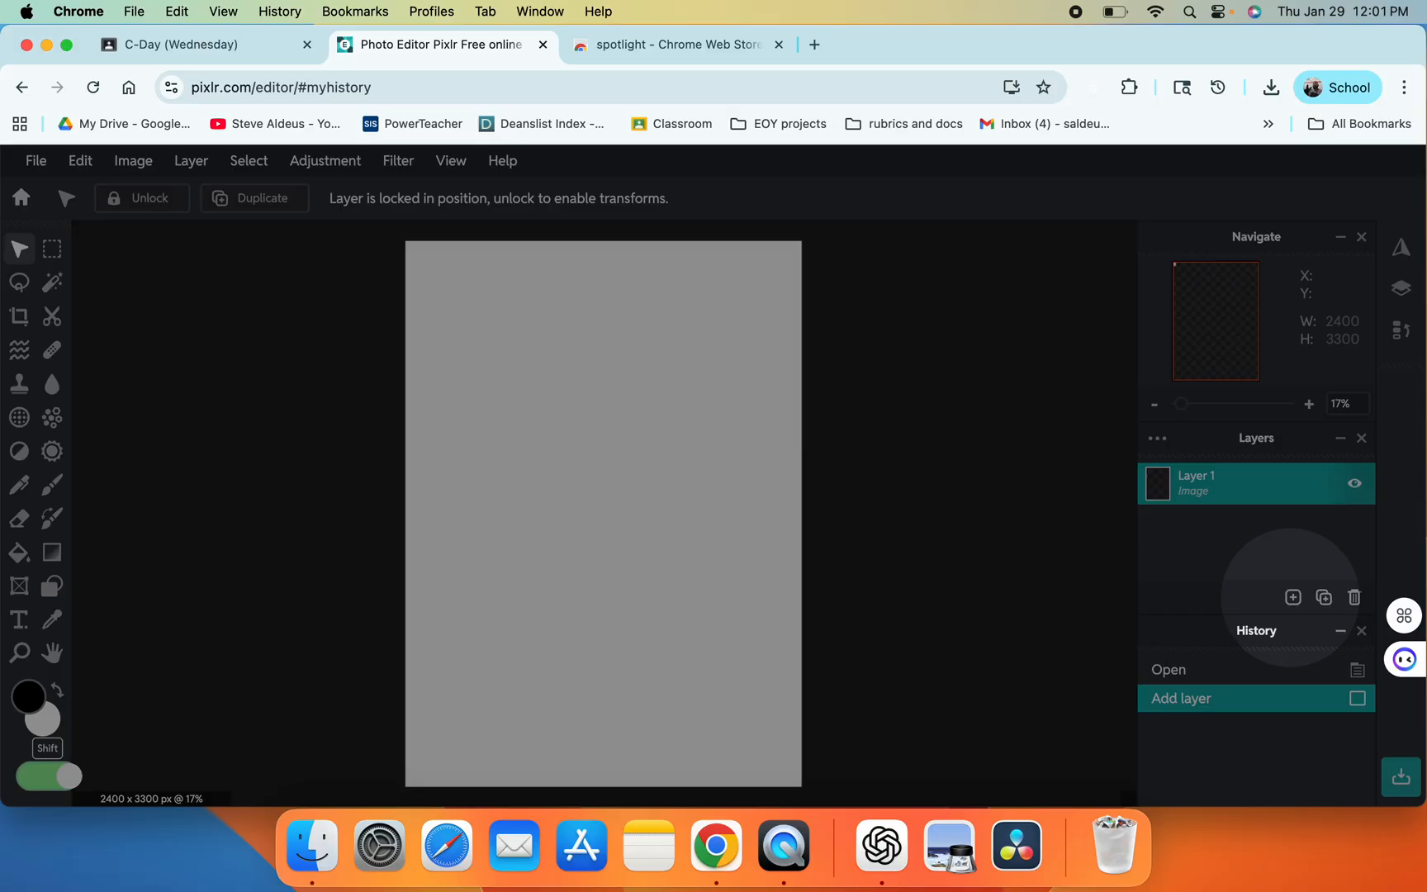
pyautogui.click(1293, 599)
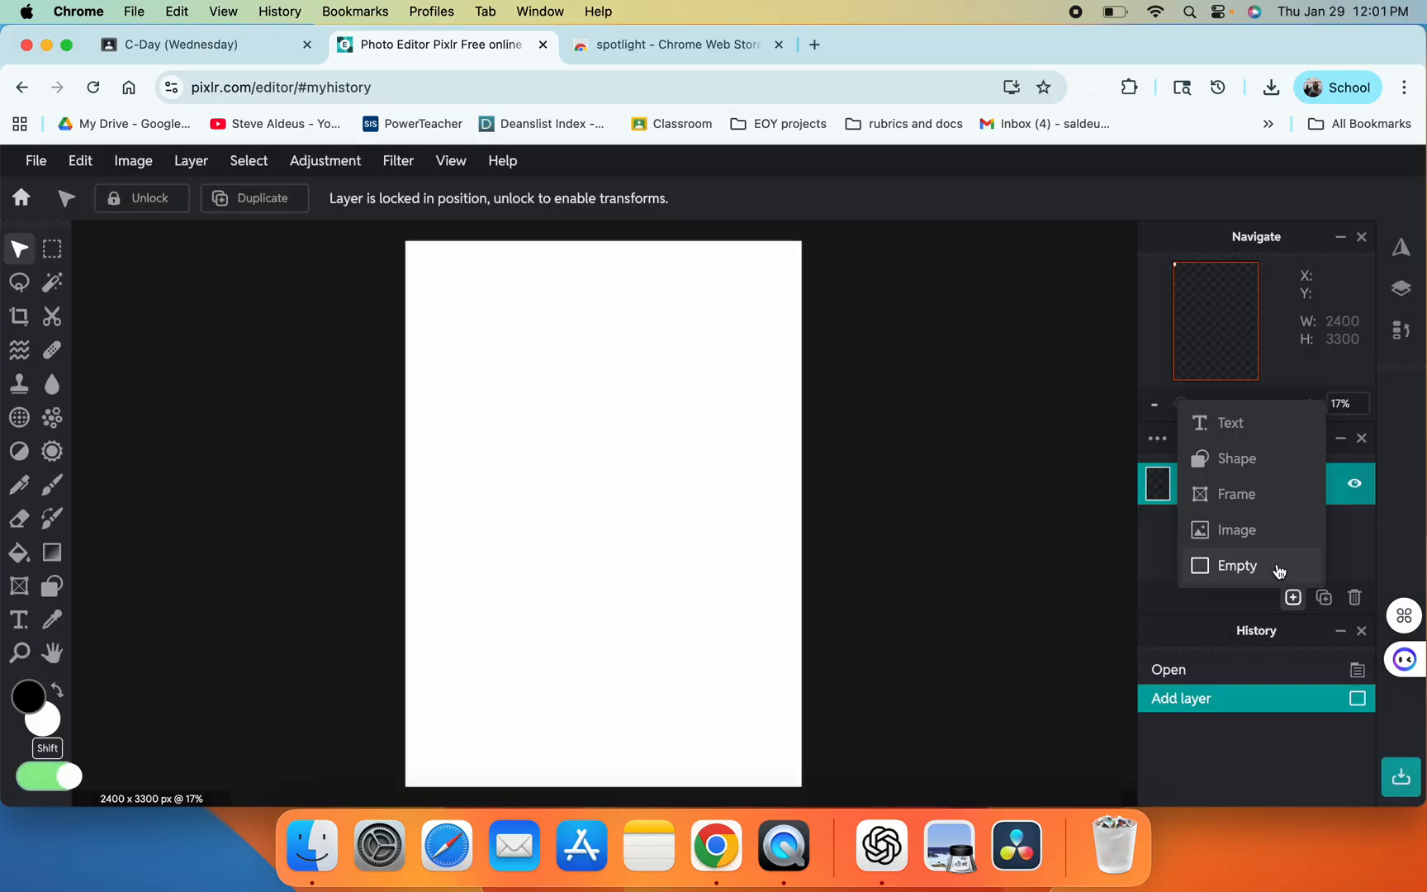
pyautogui.click(1276, 546)
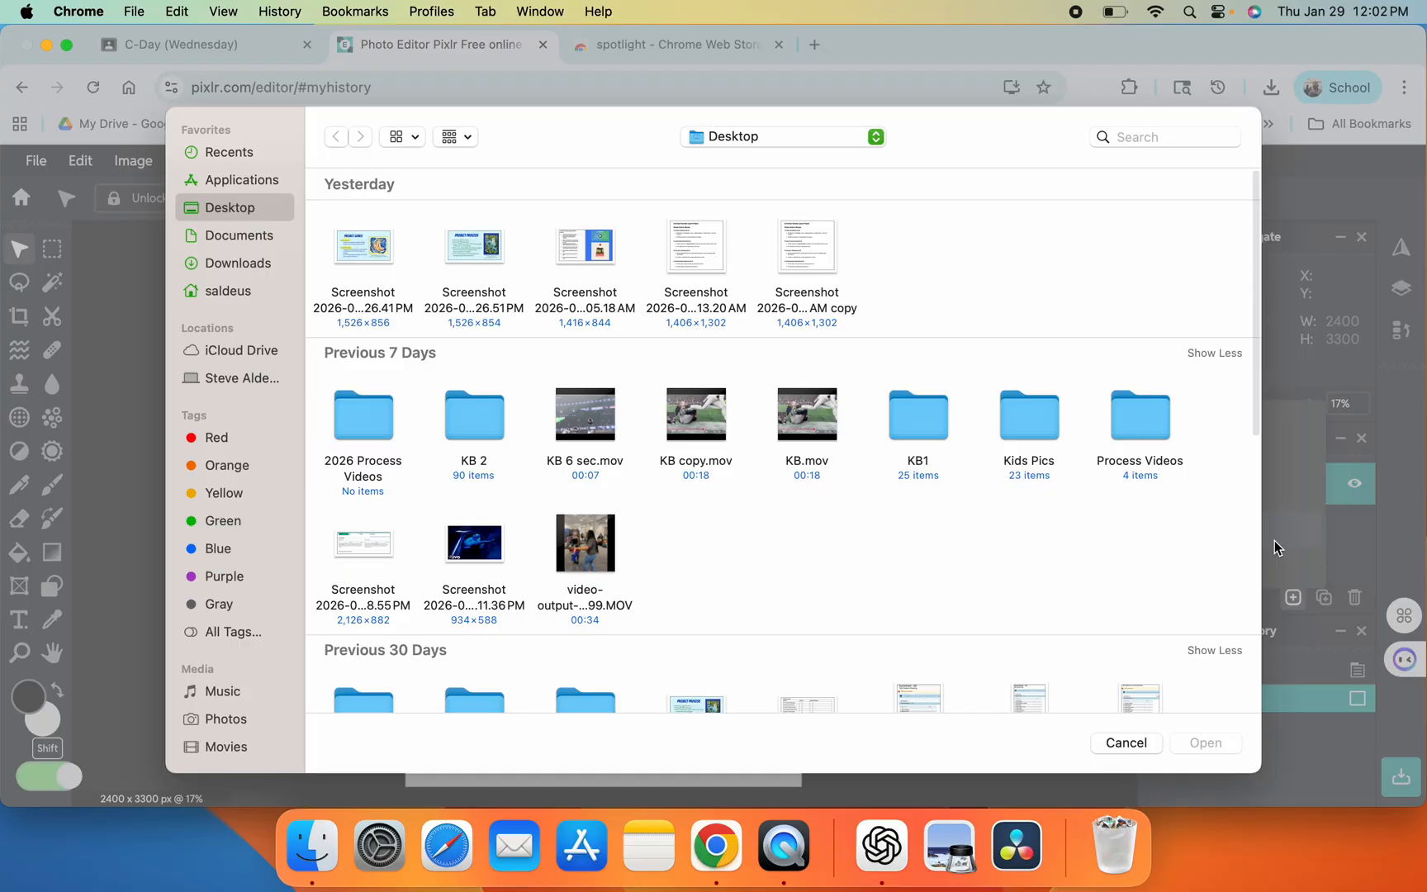
pyautogui.click(224, 264)
pyautogui.doubleClick(475, 241)
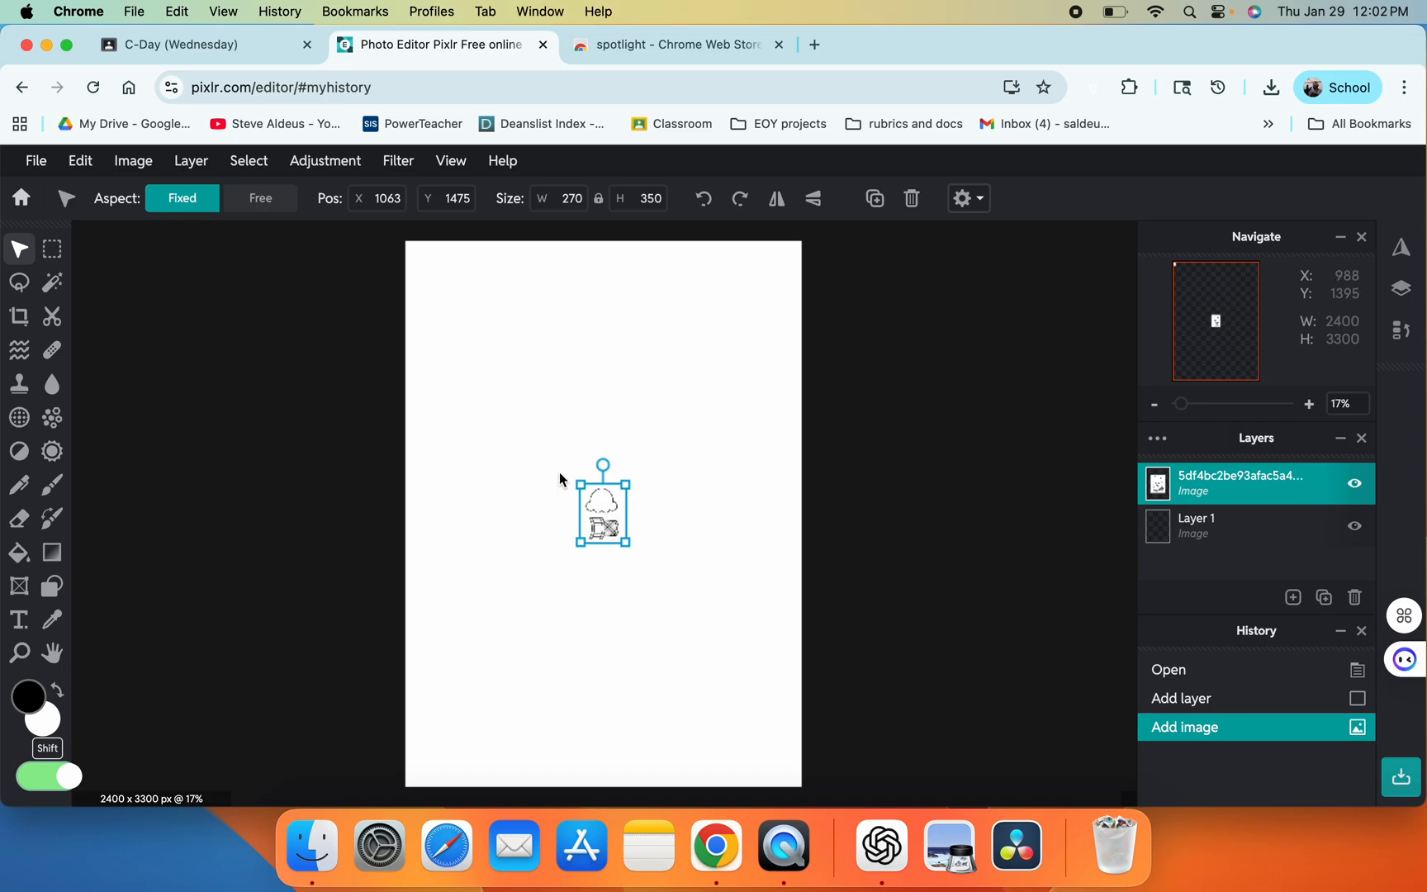
# Step: Enlarge the ice cream image proportionally to about 1488 x 1929 px and place it near the page centre, at about X 544, Y 611
pyautogui.press('shift')
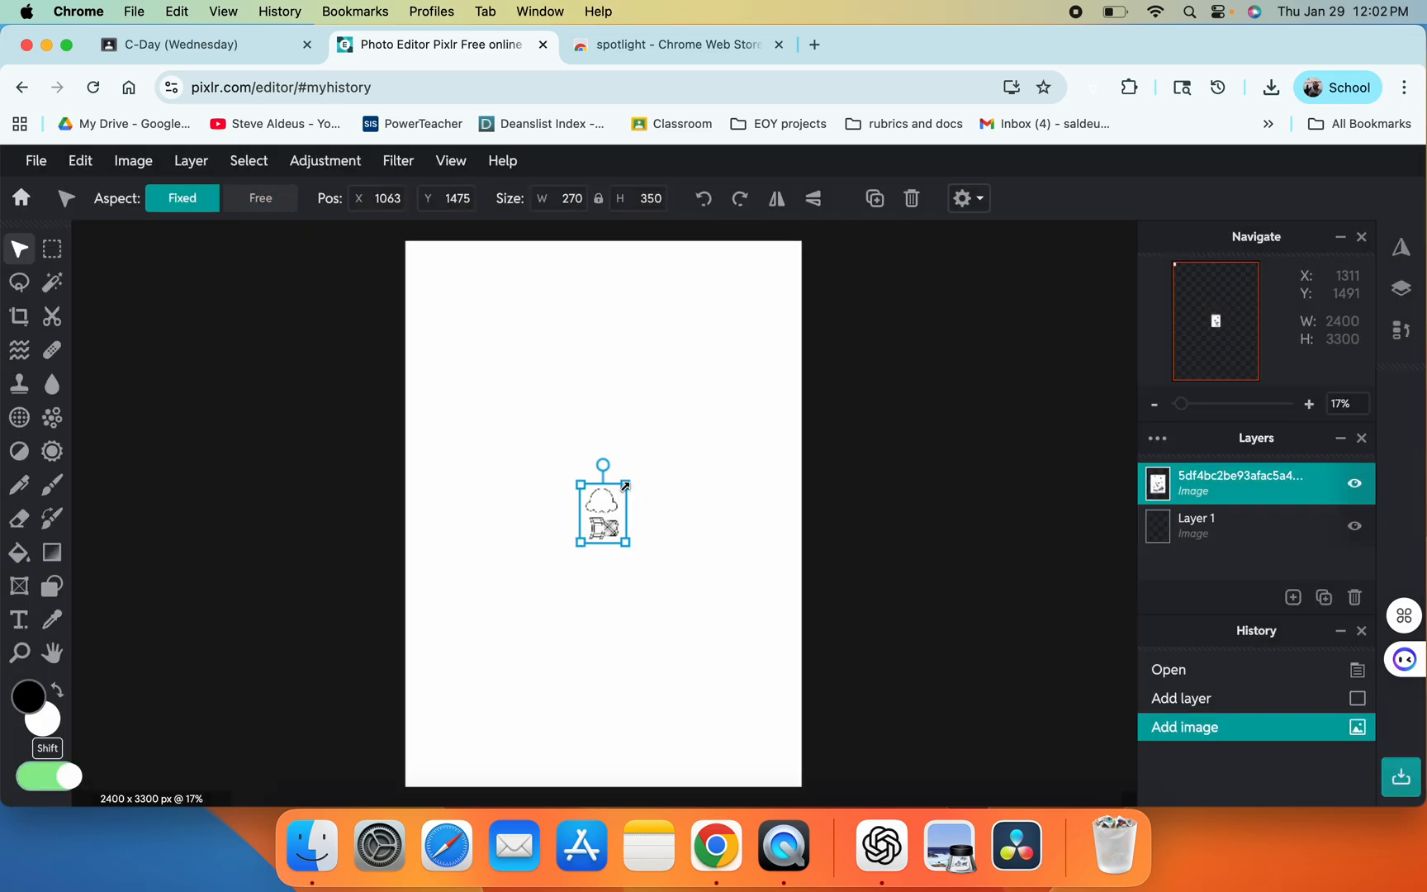
pyautogui.moveTo(625, 485); pyautogui.dragTo(743, 334)
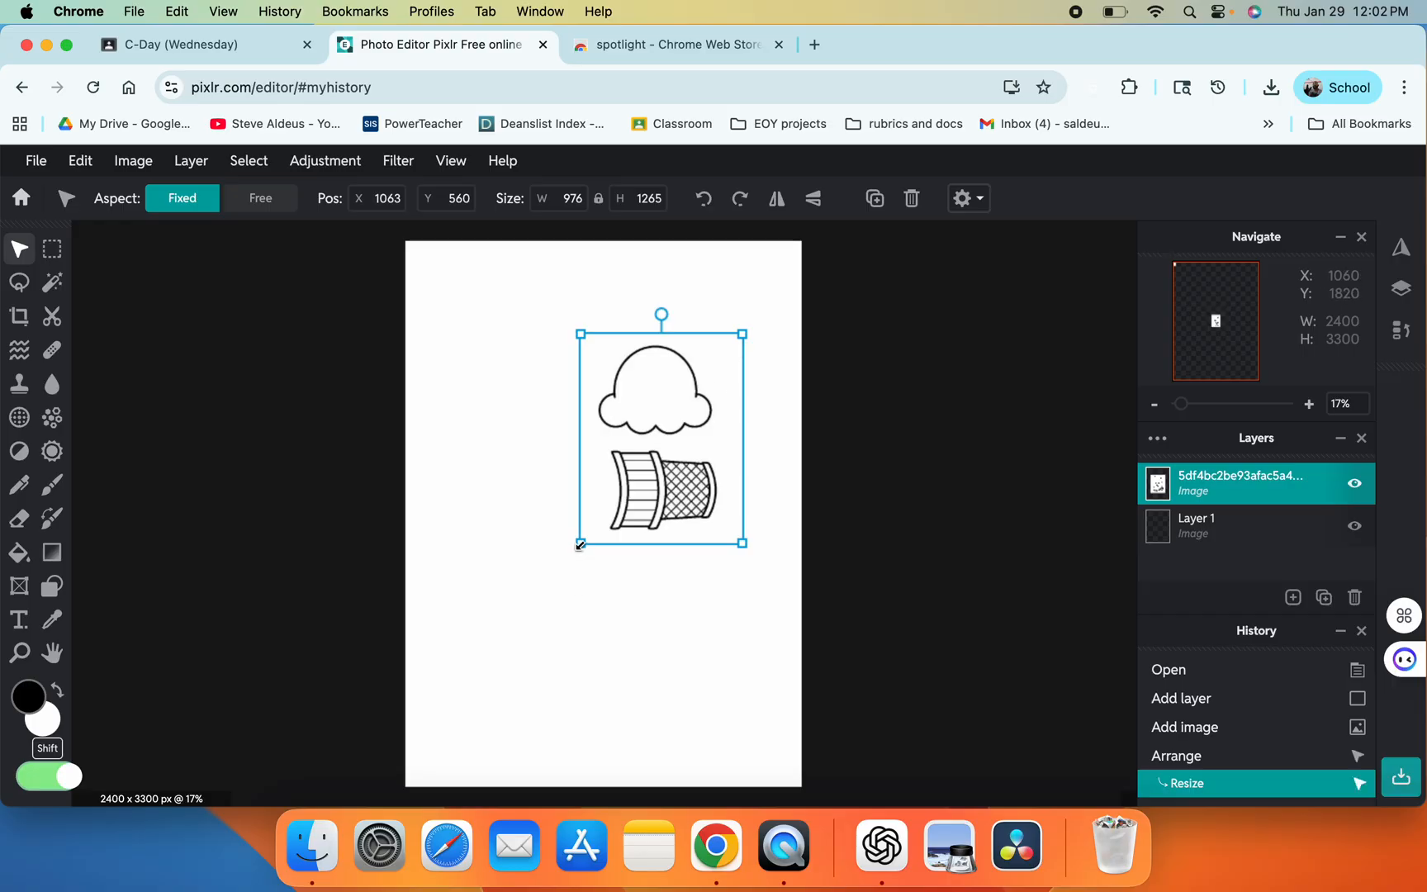
pyautogui.moveTo(580, 544); pyautogui.dragTo(496, 652)
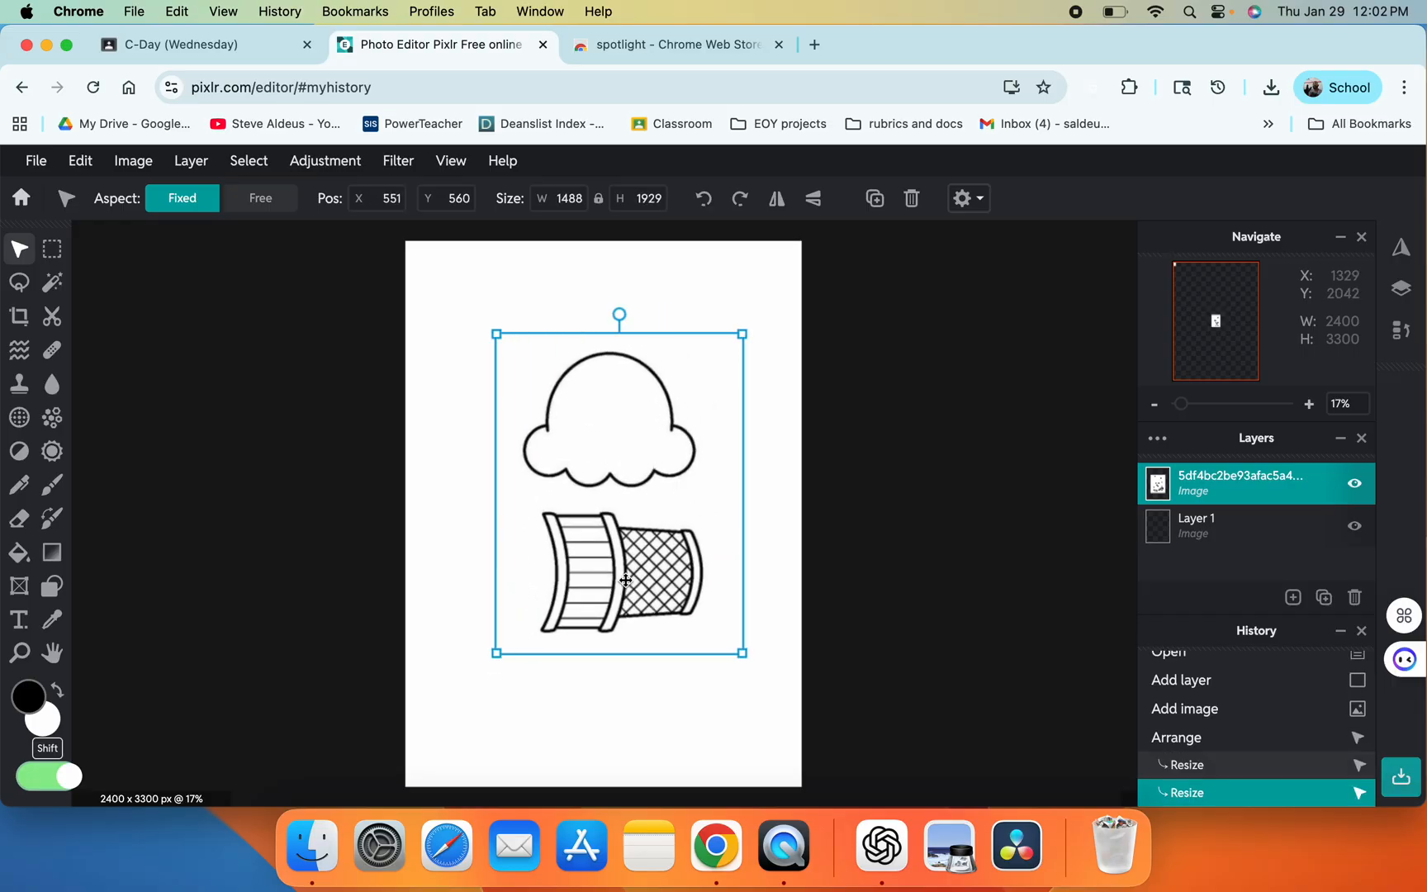
pyautogui.moveTo(625, 580)
pyautogui.mouseDown()
pyautogui.moveTo(610, 591)
pyautogui.moveTo(624, 587)
pyautogui.mouseUp()
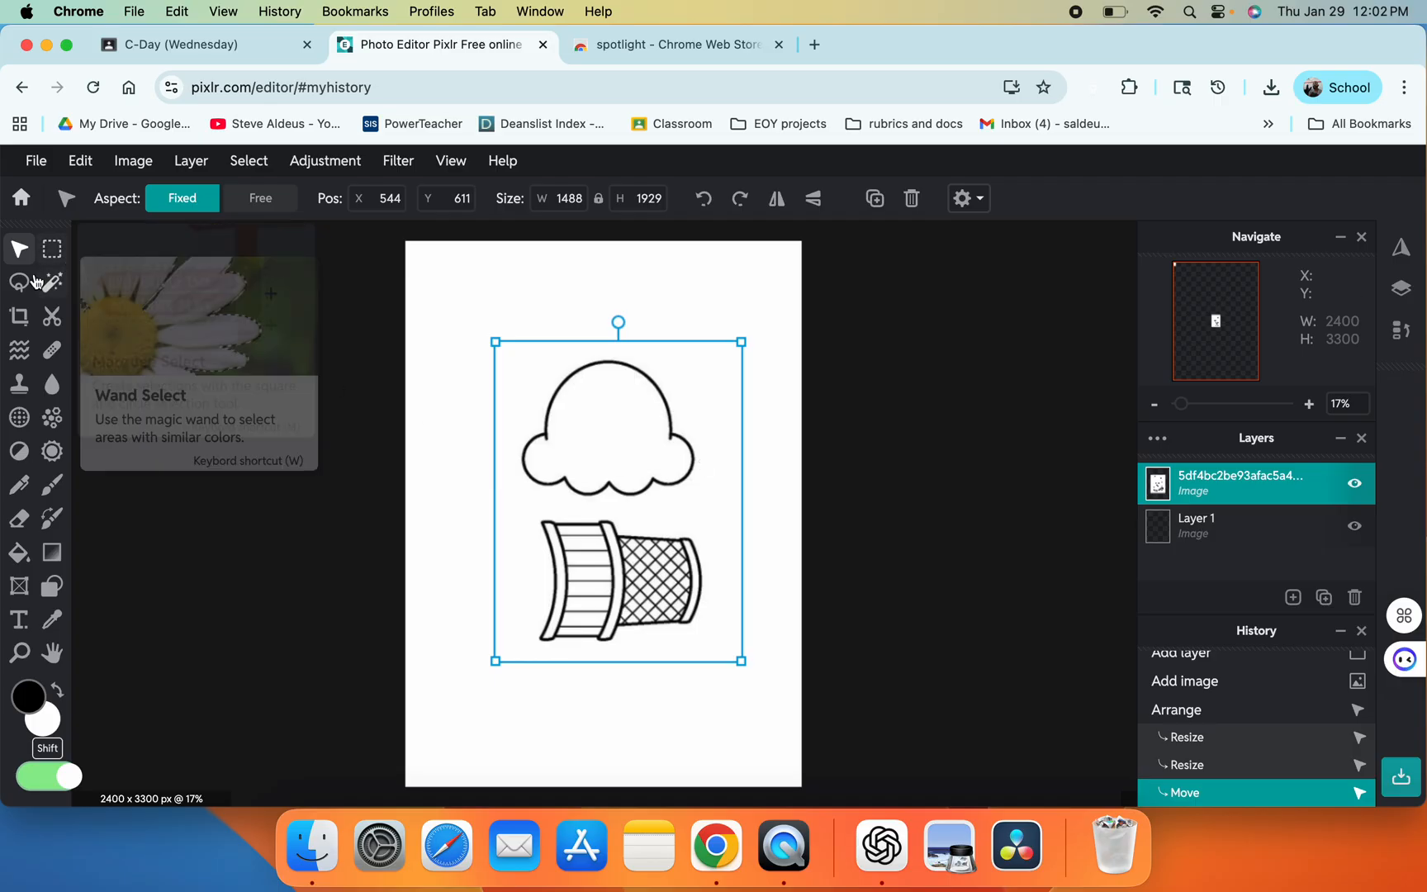
# Step: Lasso a freehand selection about 1152 x 933 px loosely around the ice cream scoop and copy it
pyautogui.press('super+shift+s')
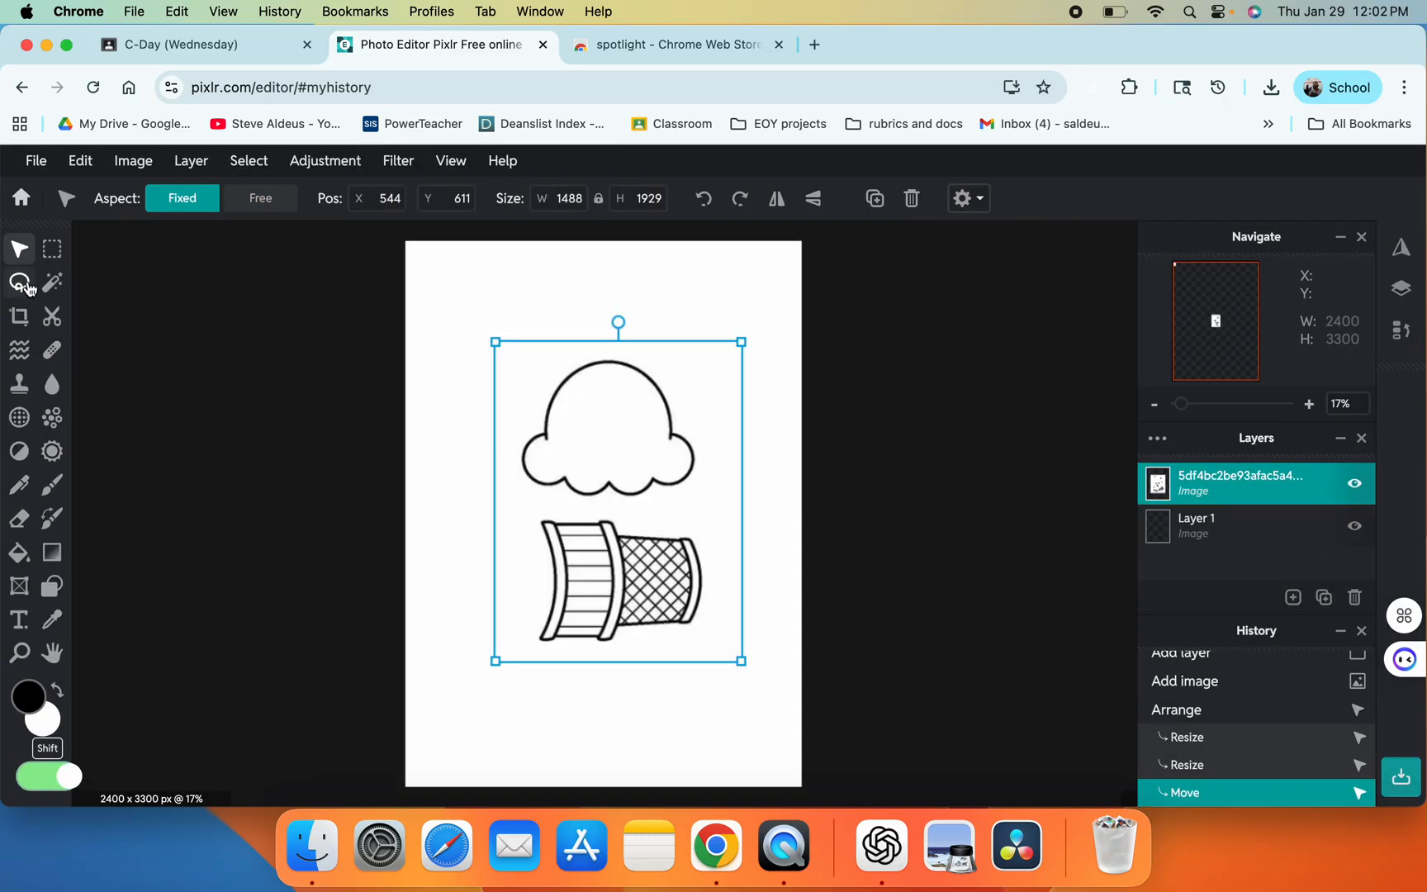
pyautogui.click(19, 282)
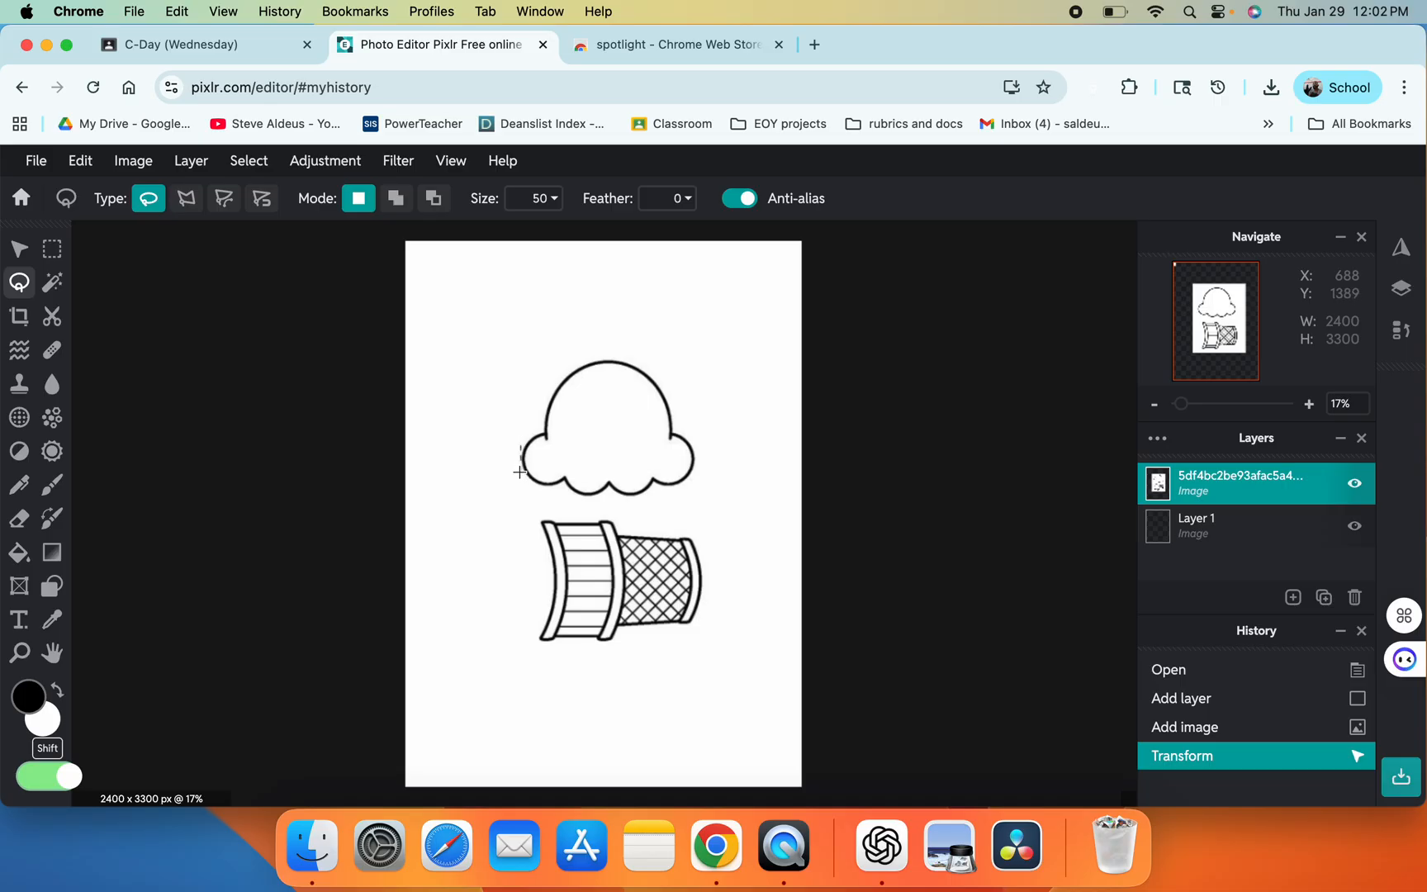
pyautogui.moveTo(520, 472)
pyautogui.mouseDown()
pyautogui.moveTo(594, 503)
pyautogui.moveTo(693, 487)
pyautogui.moveTo(681, 410)
pyautogui.moveTo(608, 344)
pyautogui.moveTo(569, 357)
pyautogui.moveTo(520, 452)
pyautogui.mouseUp()
pyautogui.press('shift')
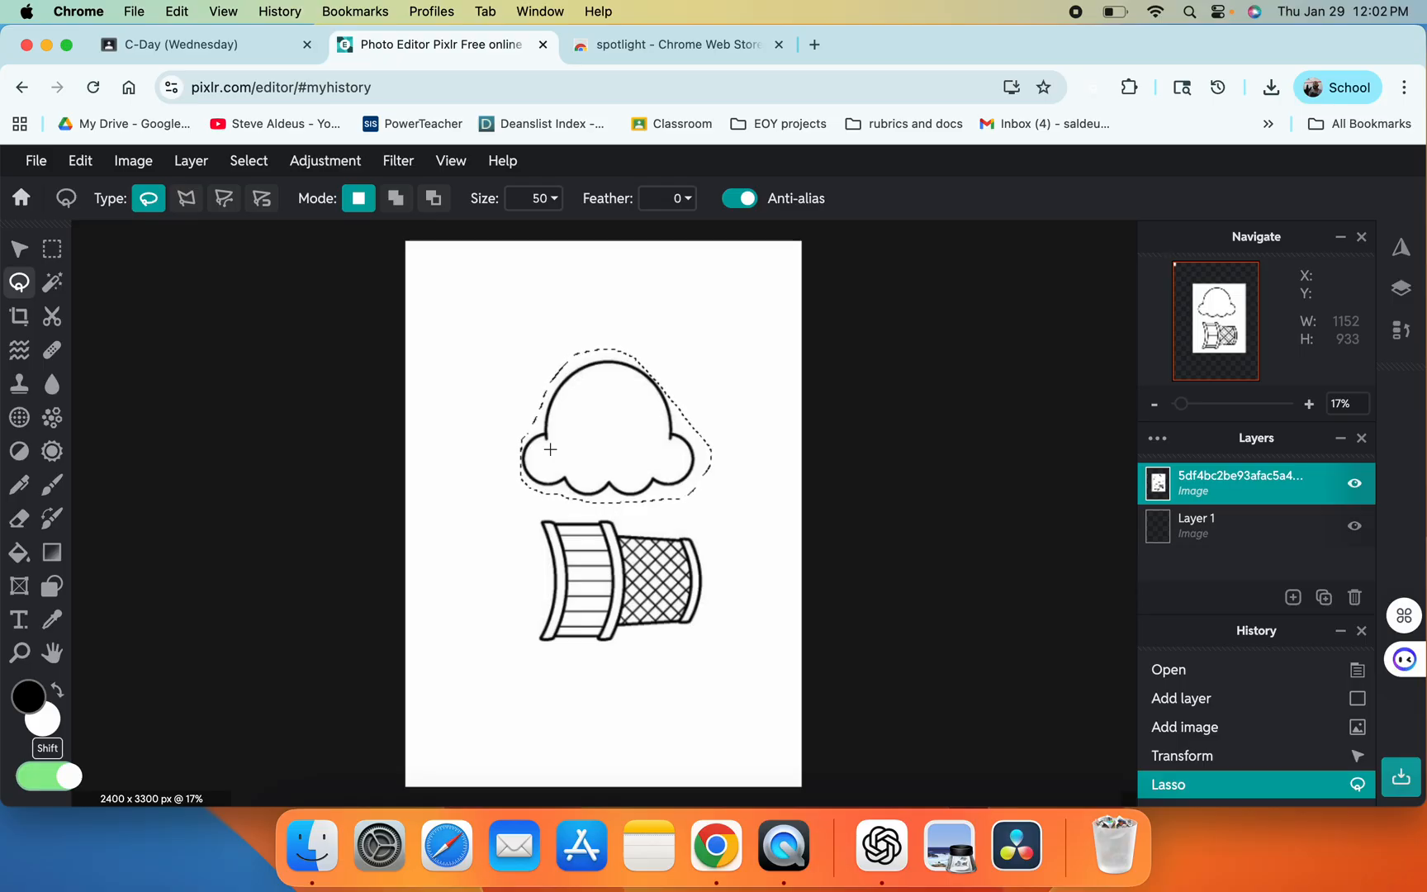
pyautogui.press('super+c')
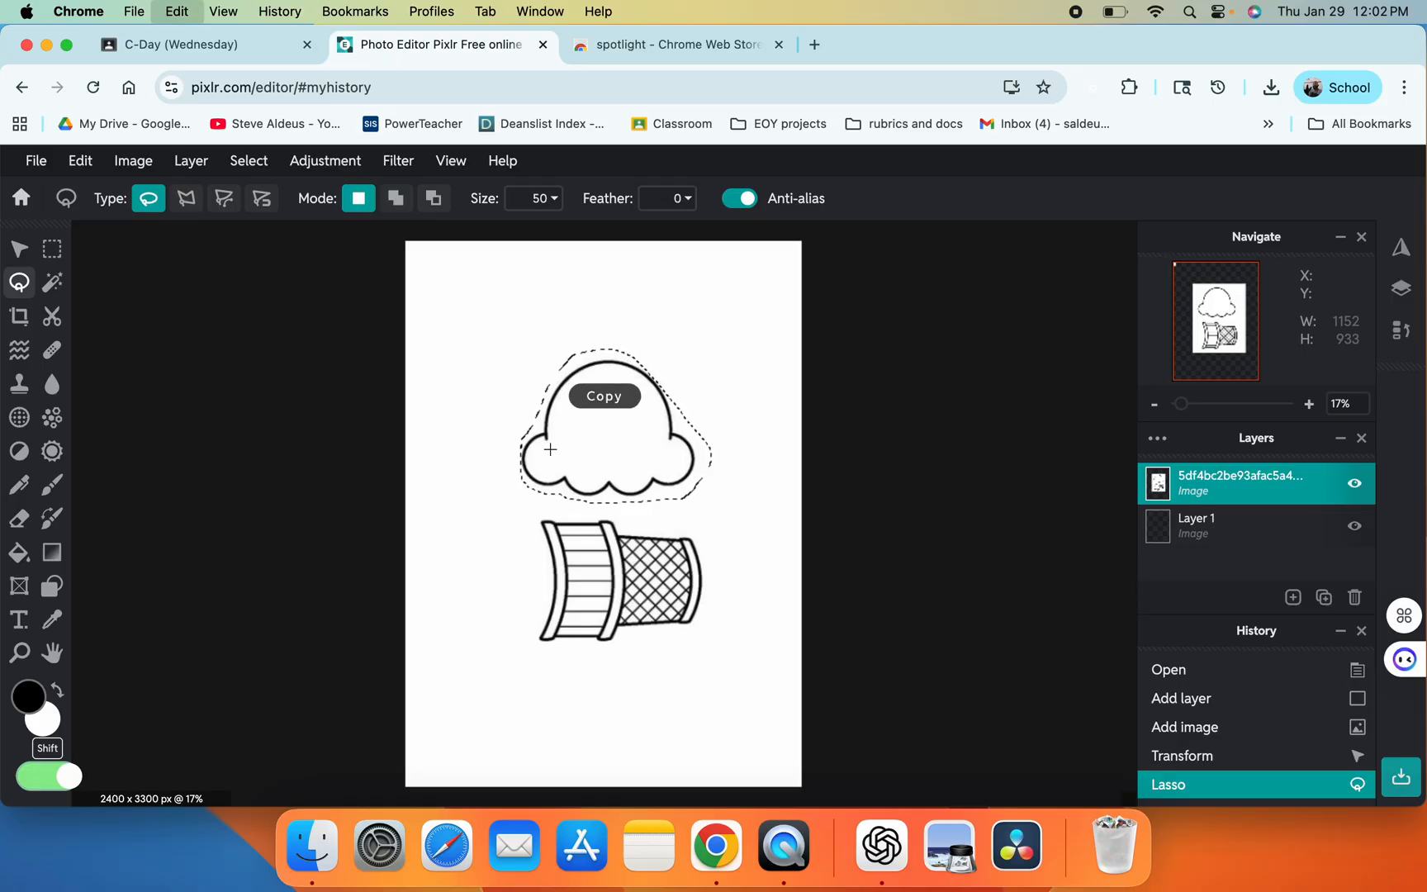
# Step: Add an empty layer above the ice cream image layer
pyautogui.click(1293, 598)
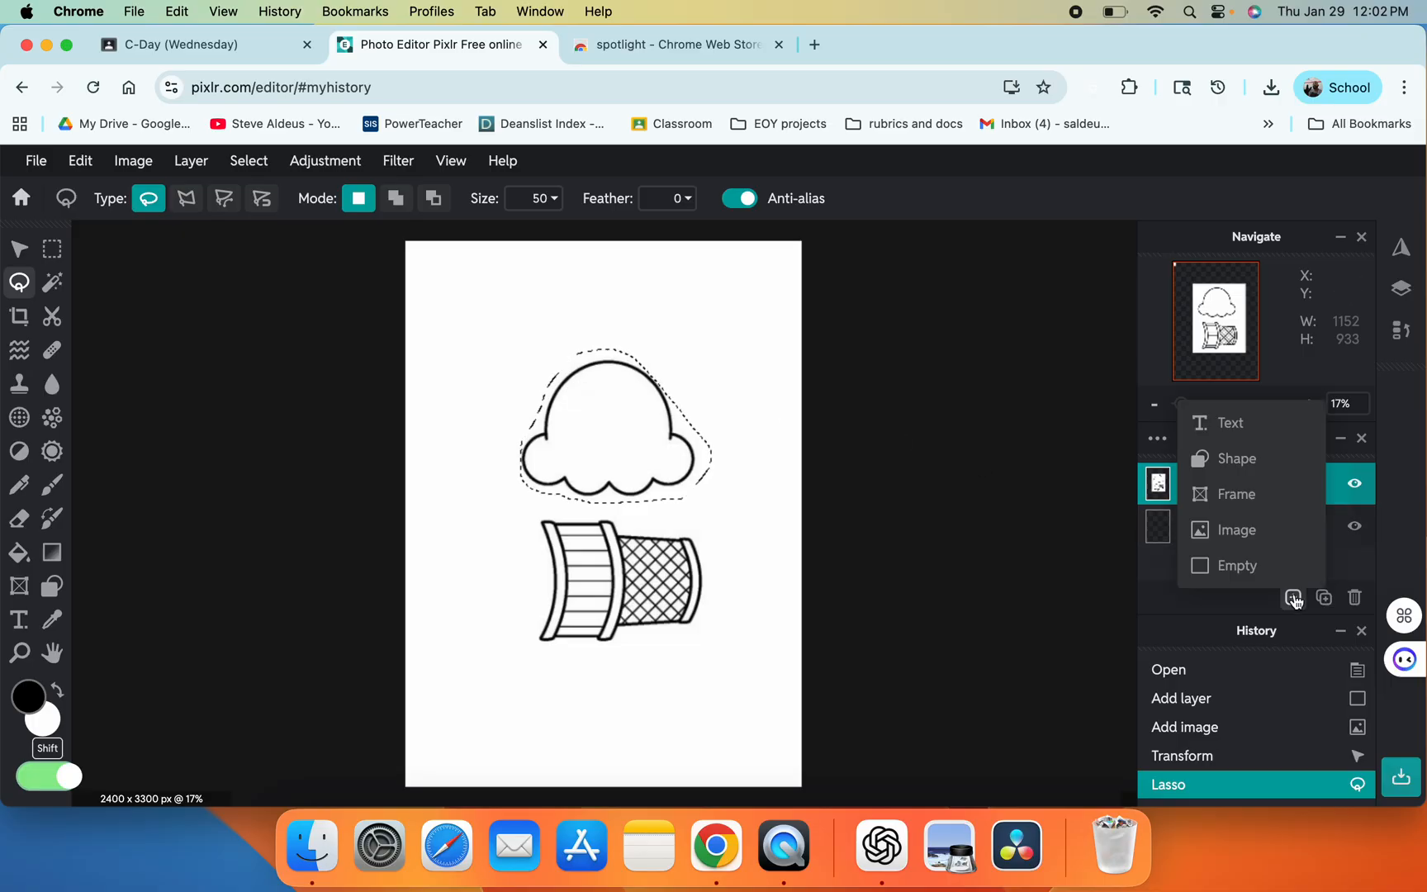
pyautogui.press('super+shift+s')
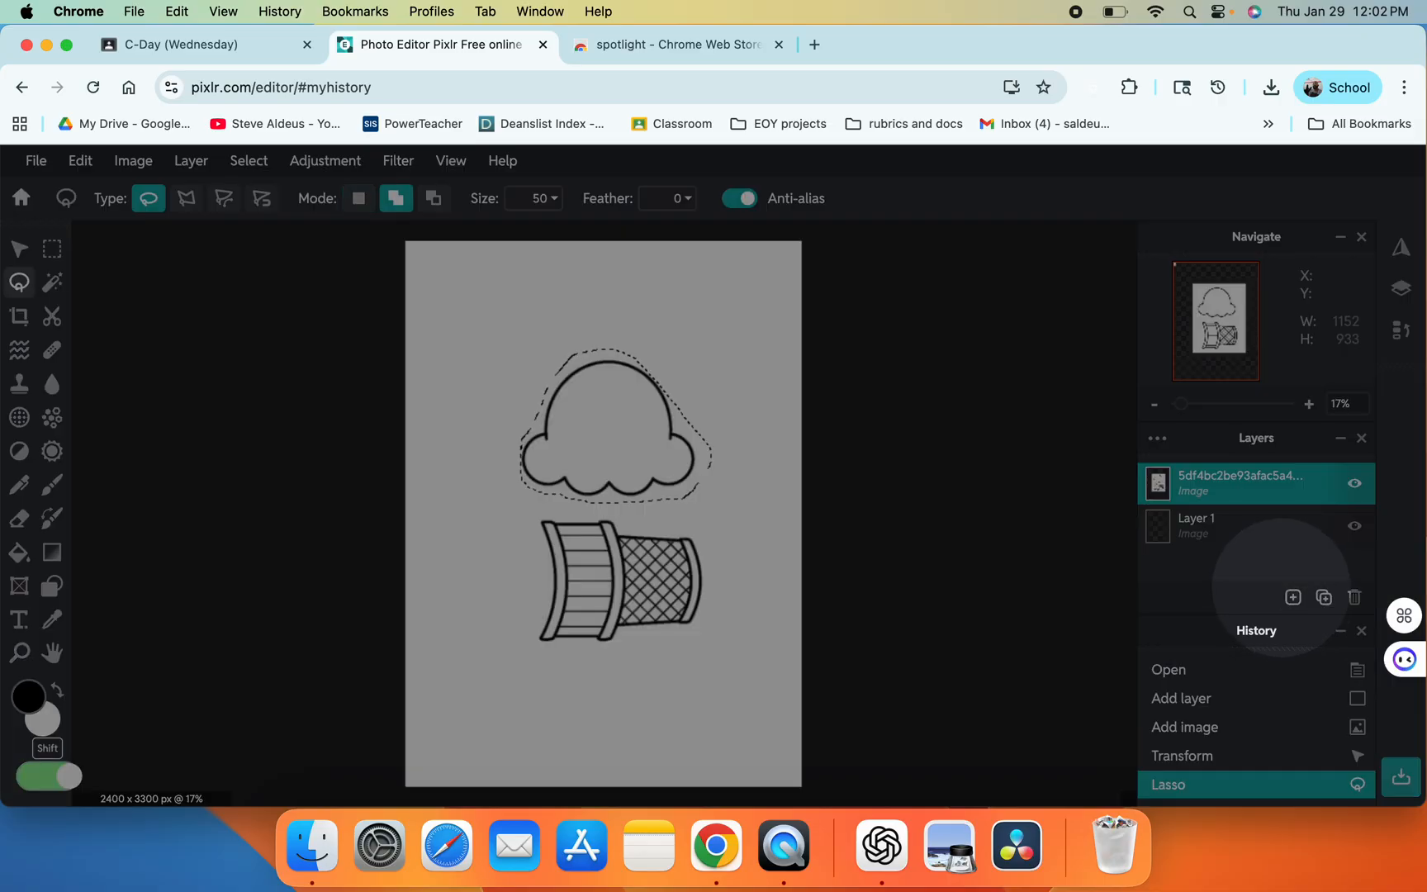
pyautogui.click(1292, 597)
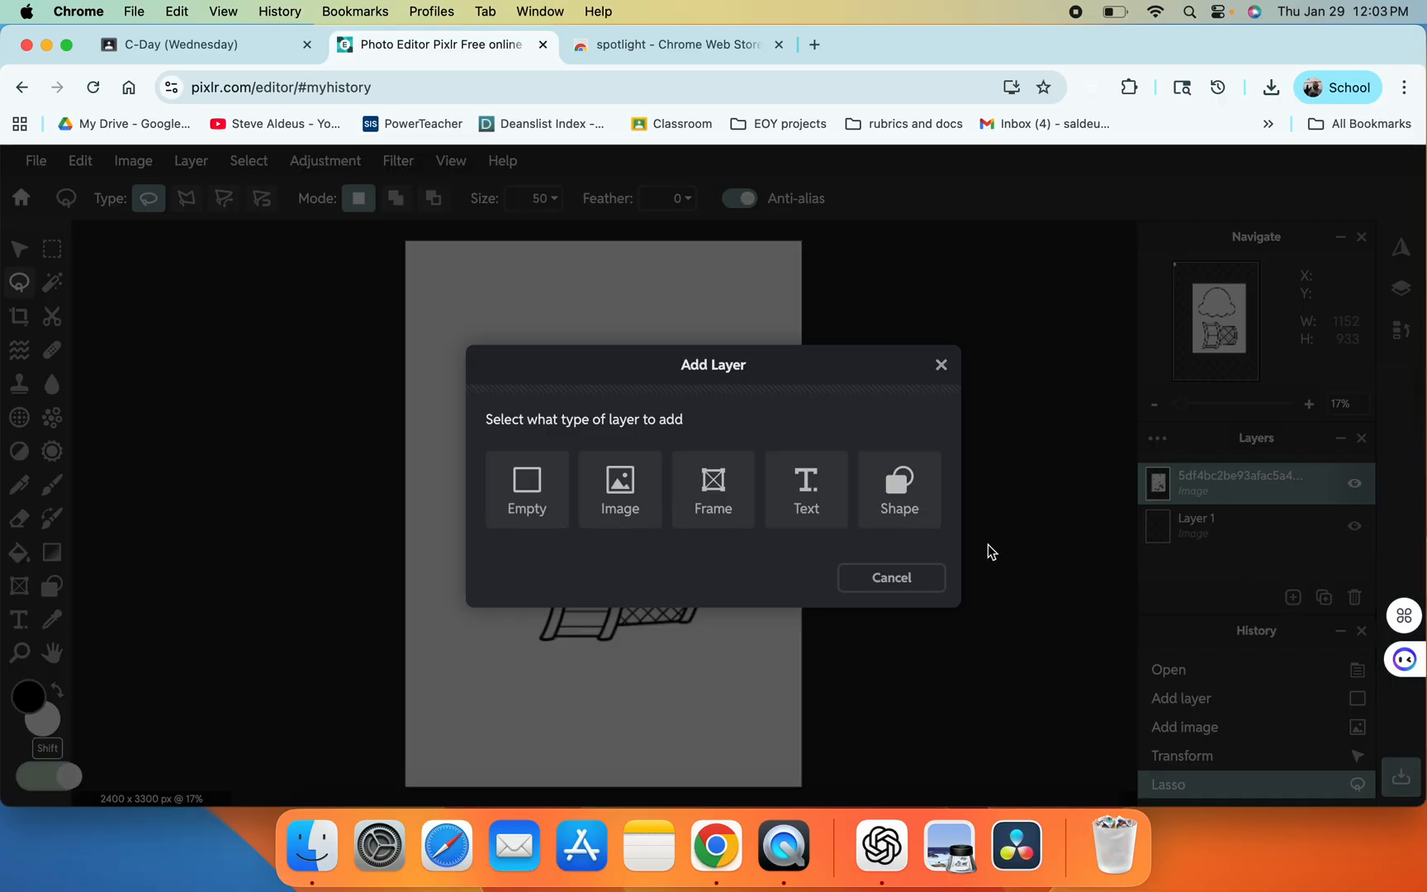
pyautogui.press('shift')
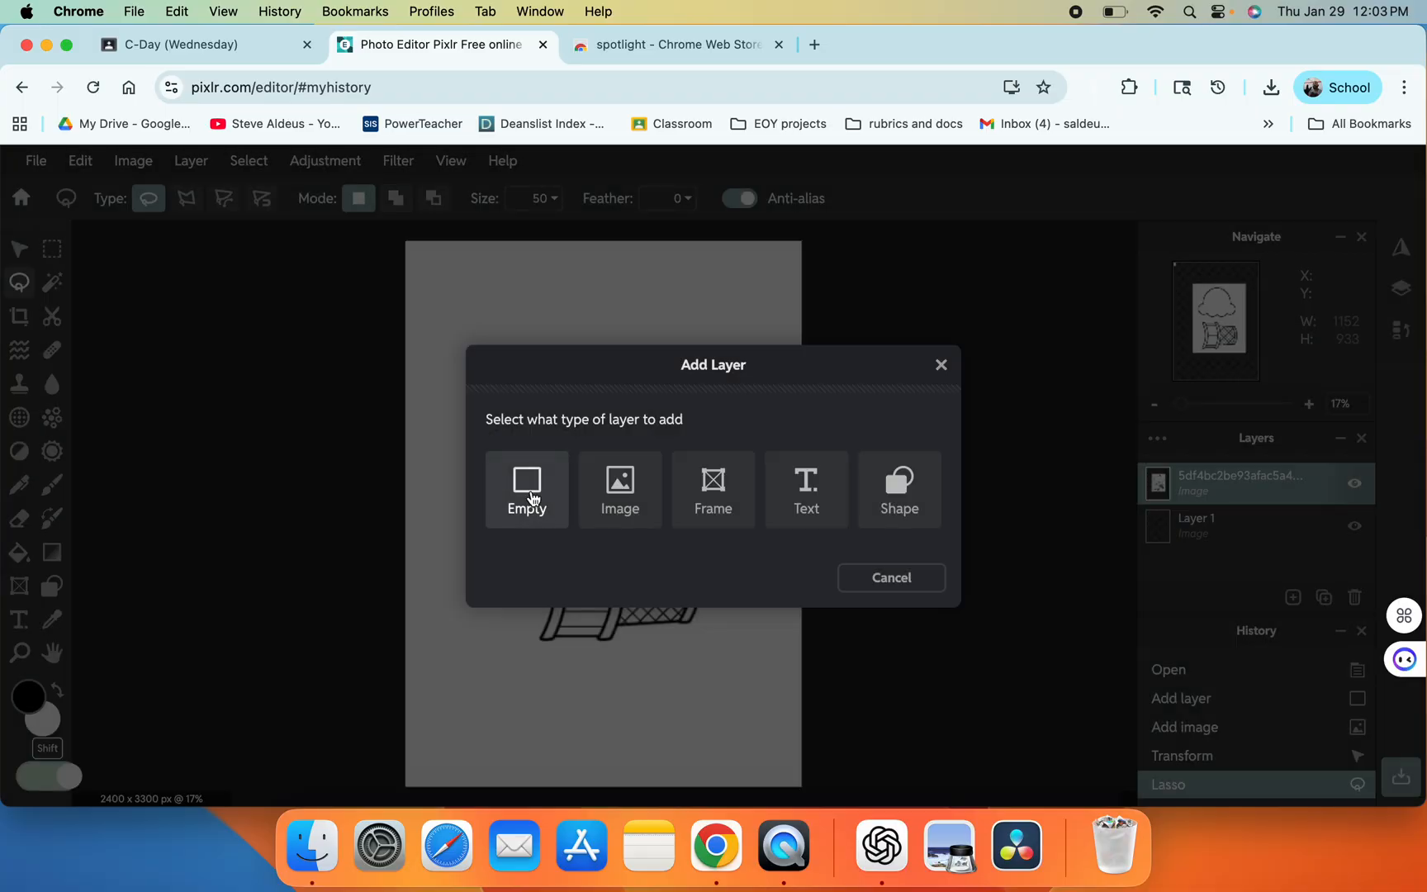
pyautogui.click(532, 497)
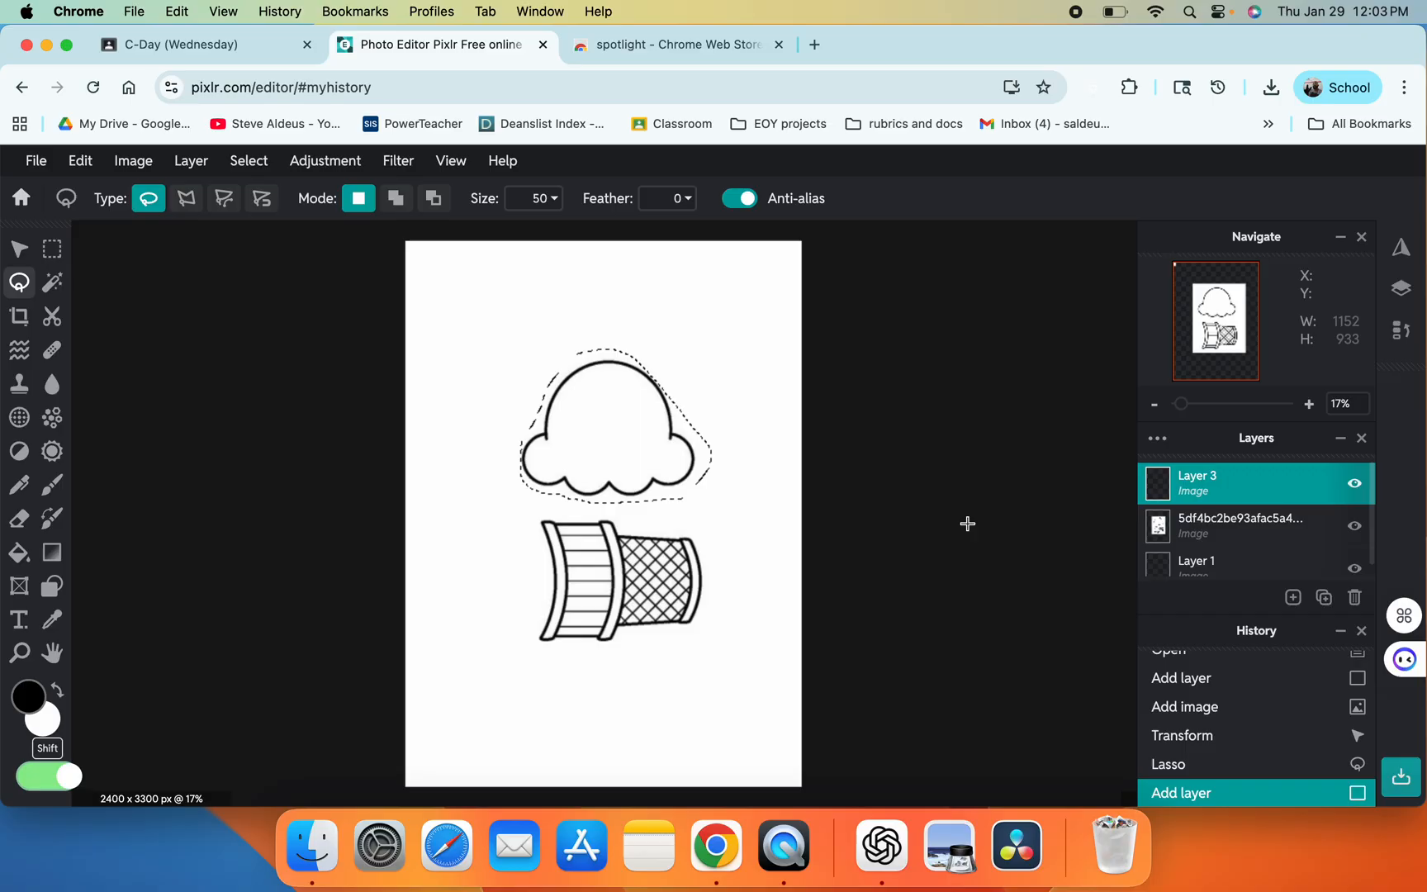
# Step: Paste the copied scoop as its own layer and delete the empty Layer 3 beneath it
pyautogui.press('super+d')
pyautogui.press('super+v')
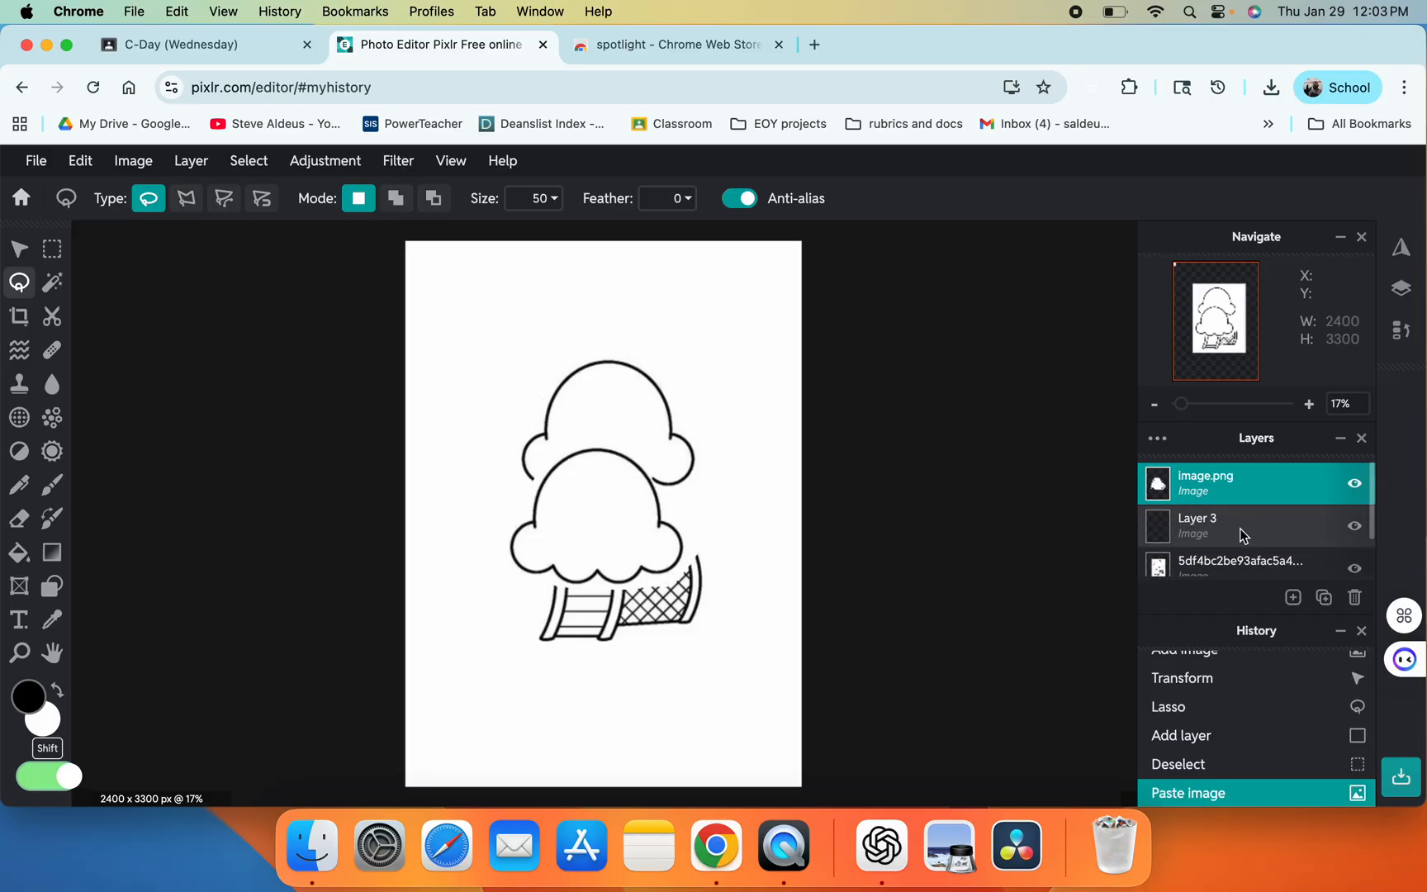
pyautogui.click(1265, 529)
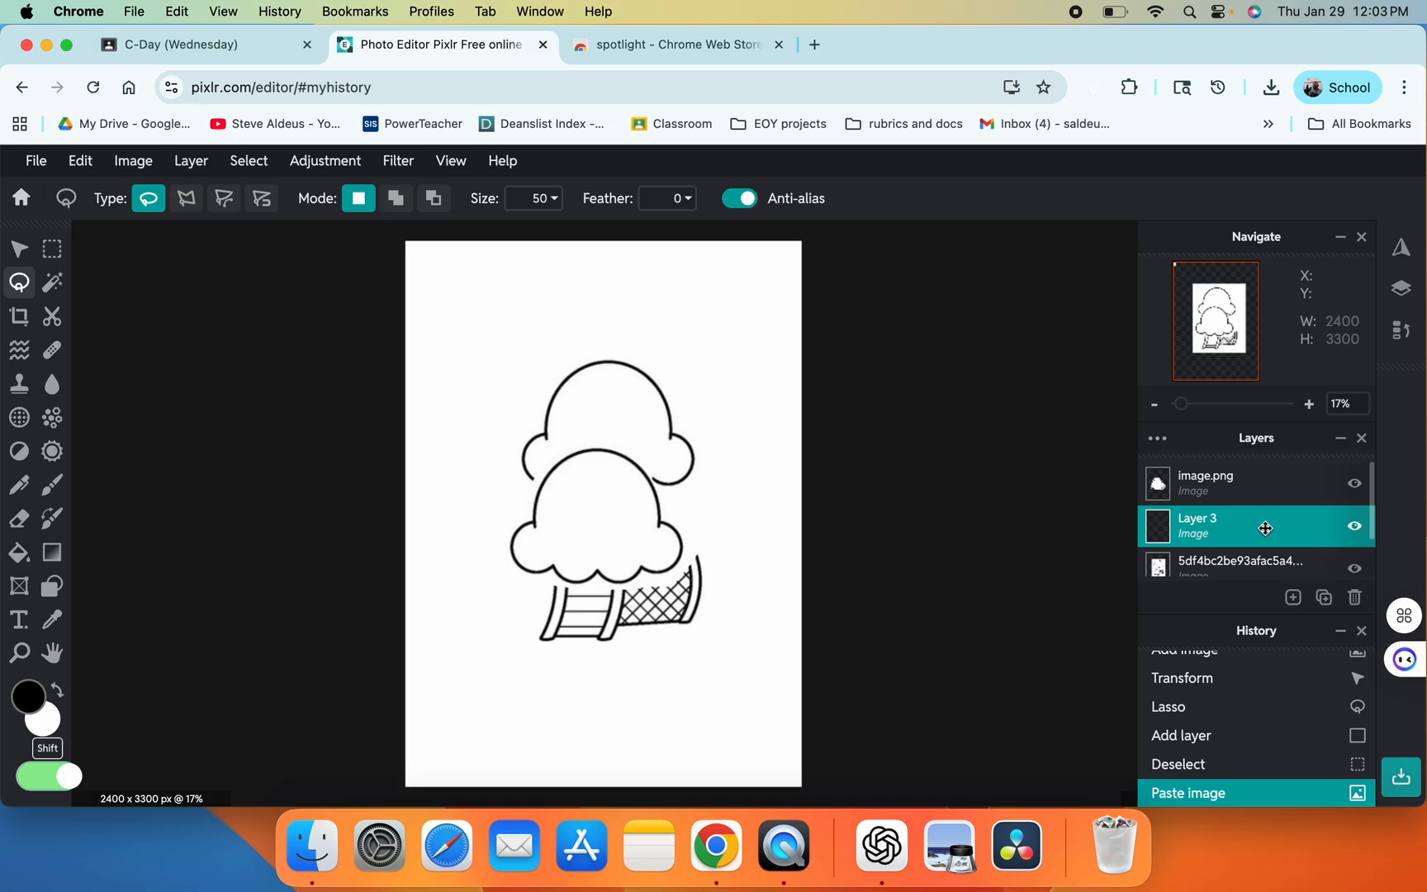
pyautogui.press('Delete')
pyautogui.click(1254, 485)
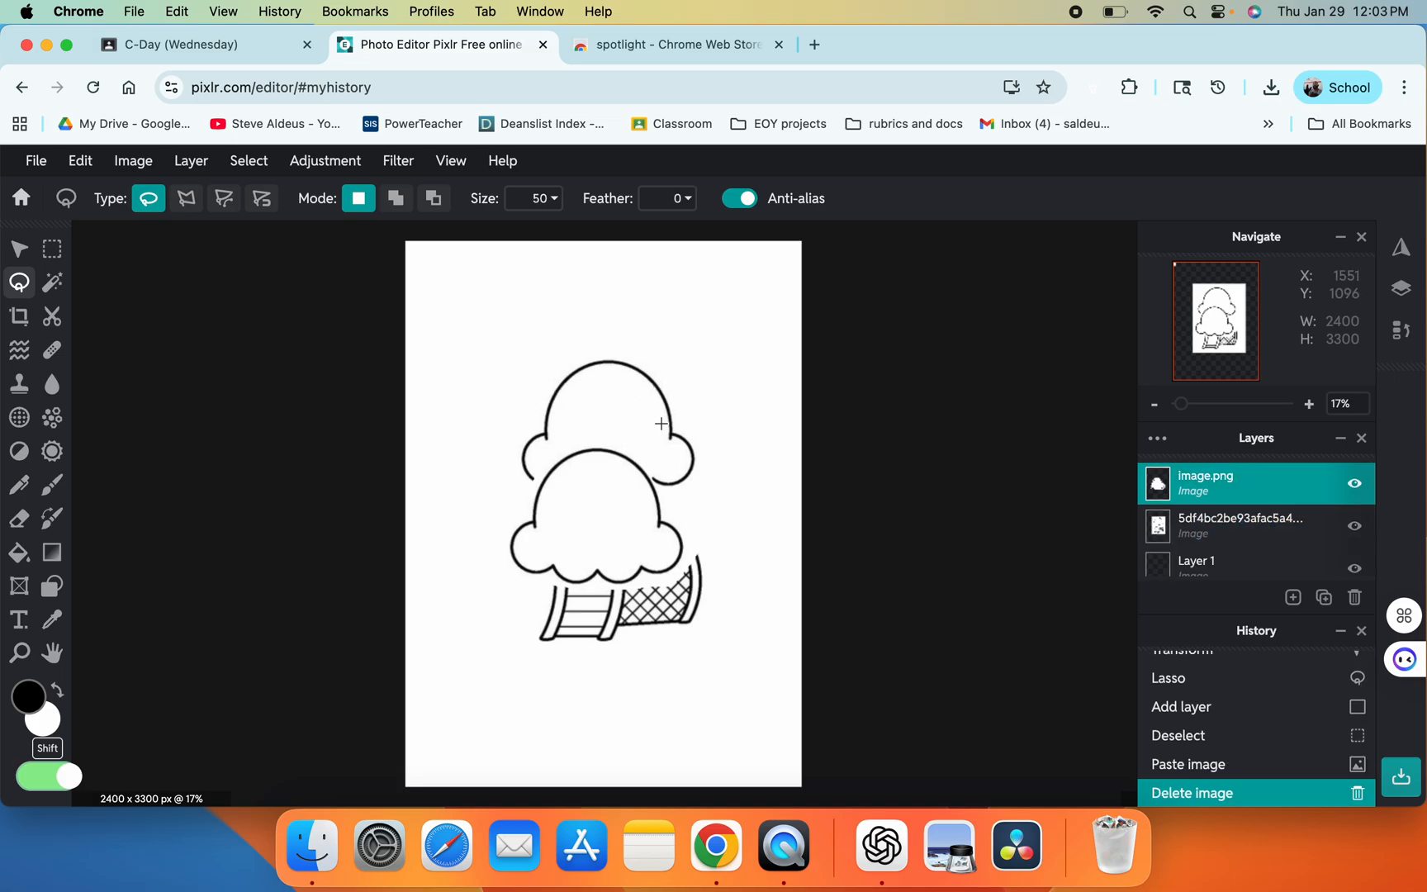
# Step: Move the pasted scoop over the cone drawing to about X 712, Y 1184
pyautogui.click(30, 250)
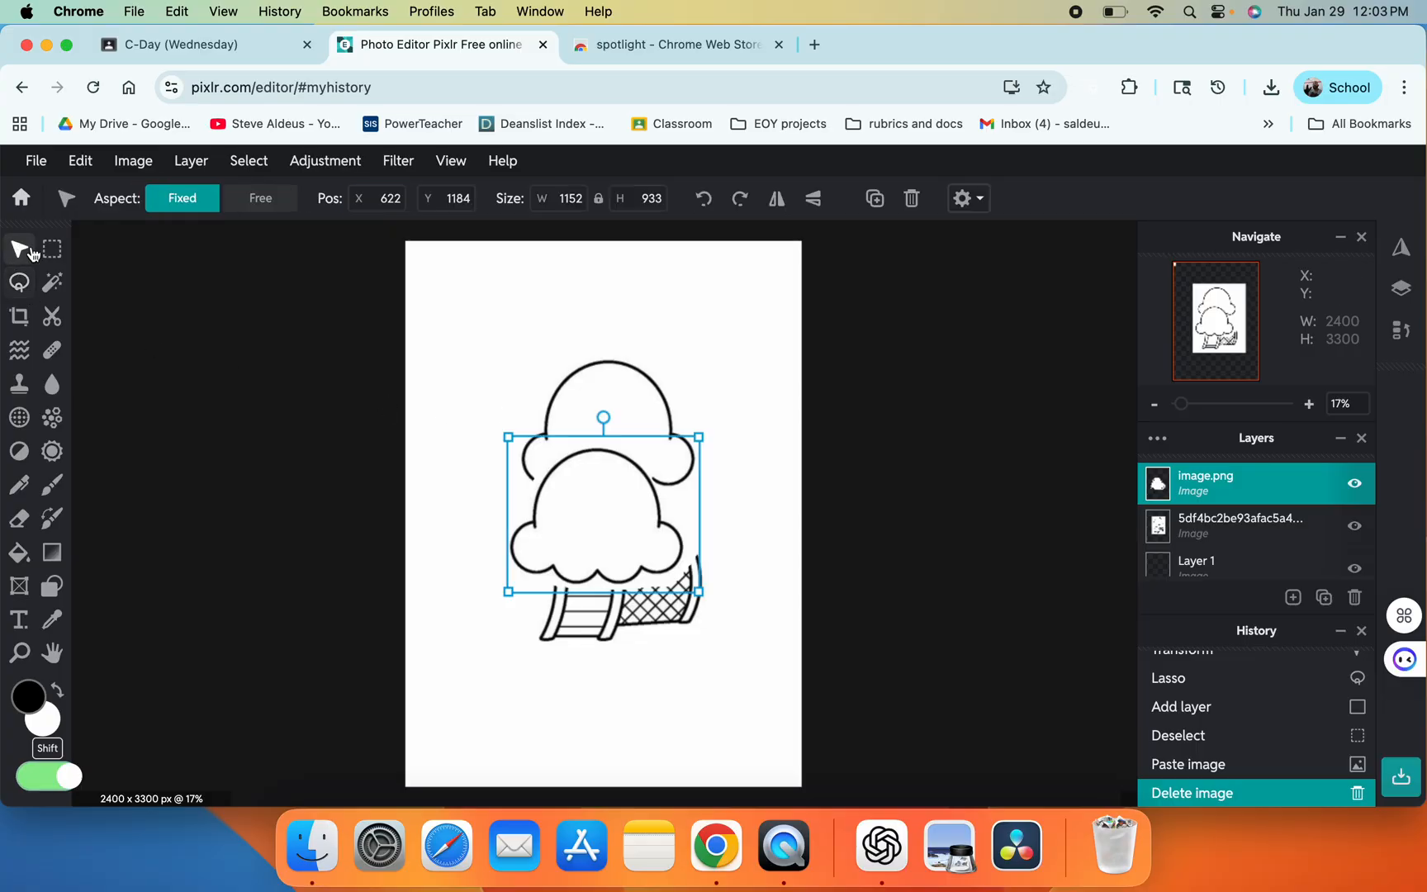
pyautogui.moveTo(614, 520)
pyautogui.mouseDown()
pyautogui.moveTo(614, 480)
pyautogui.moveTo(627, 513)
pyautogui.moveTo(640, 485)
pyautogui.moveTo(633, 513)
pyautogui.mouseUp()
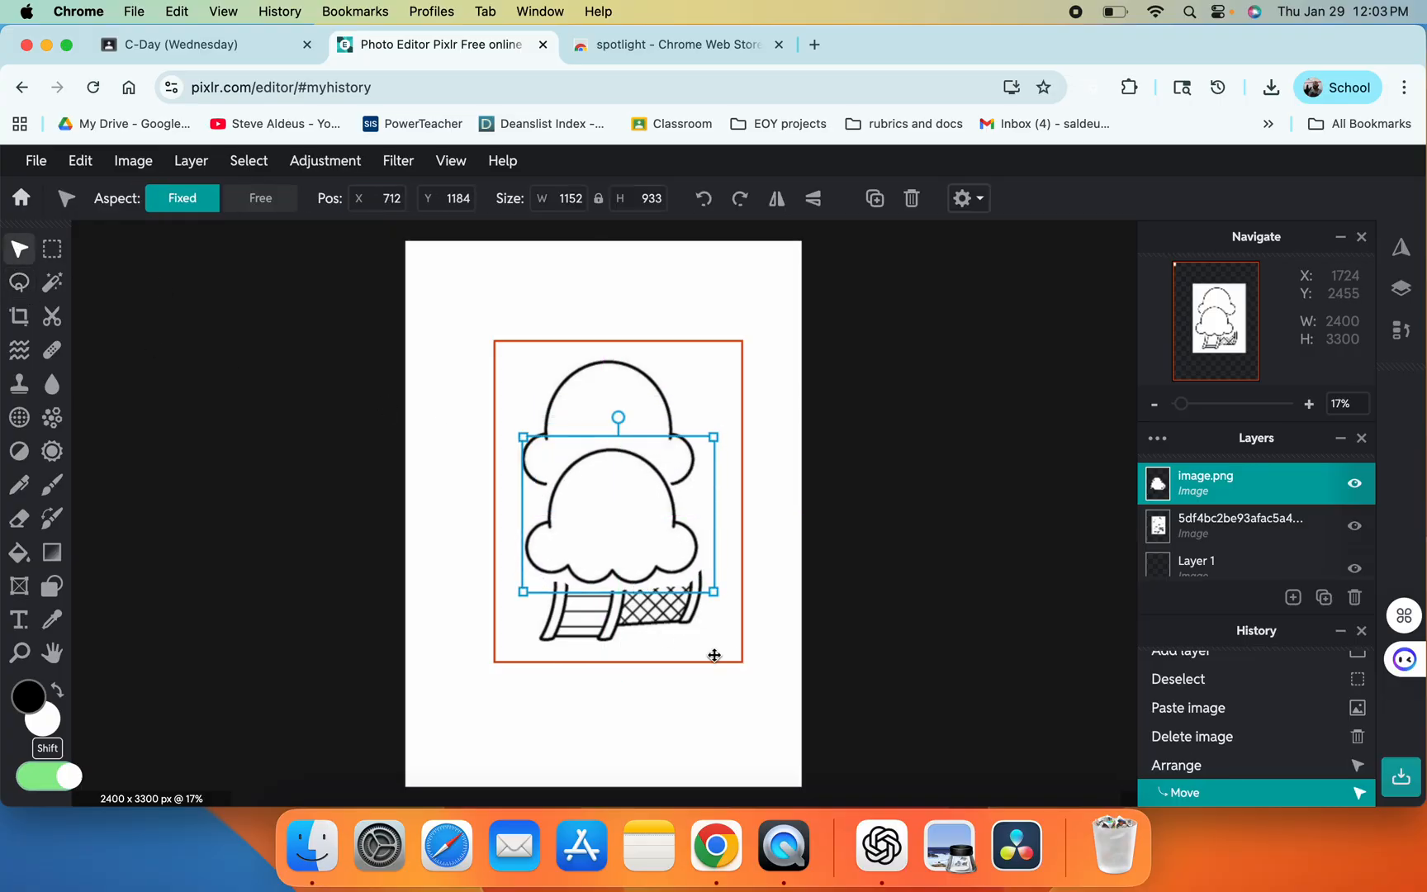
pyautogui.click(861, 638)
pyautogui.hotkey('ctrl', 'shift', 's')
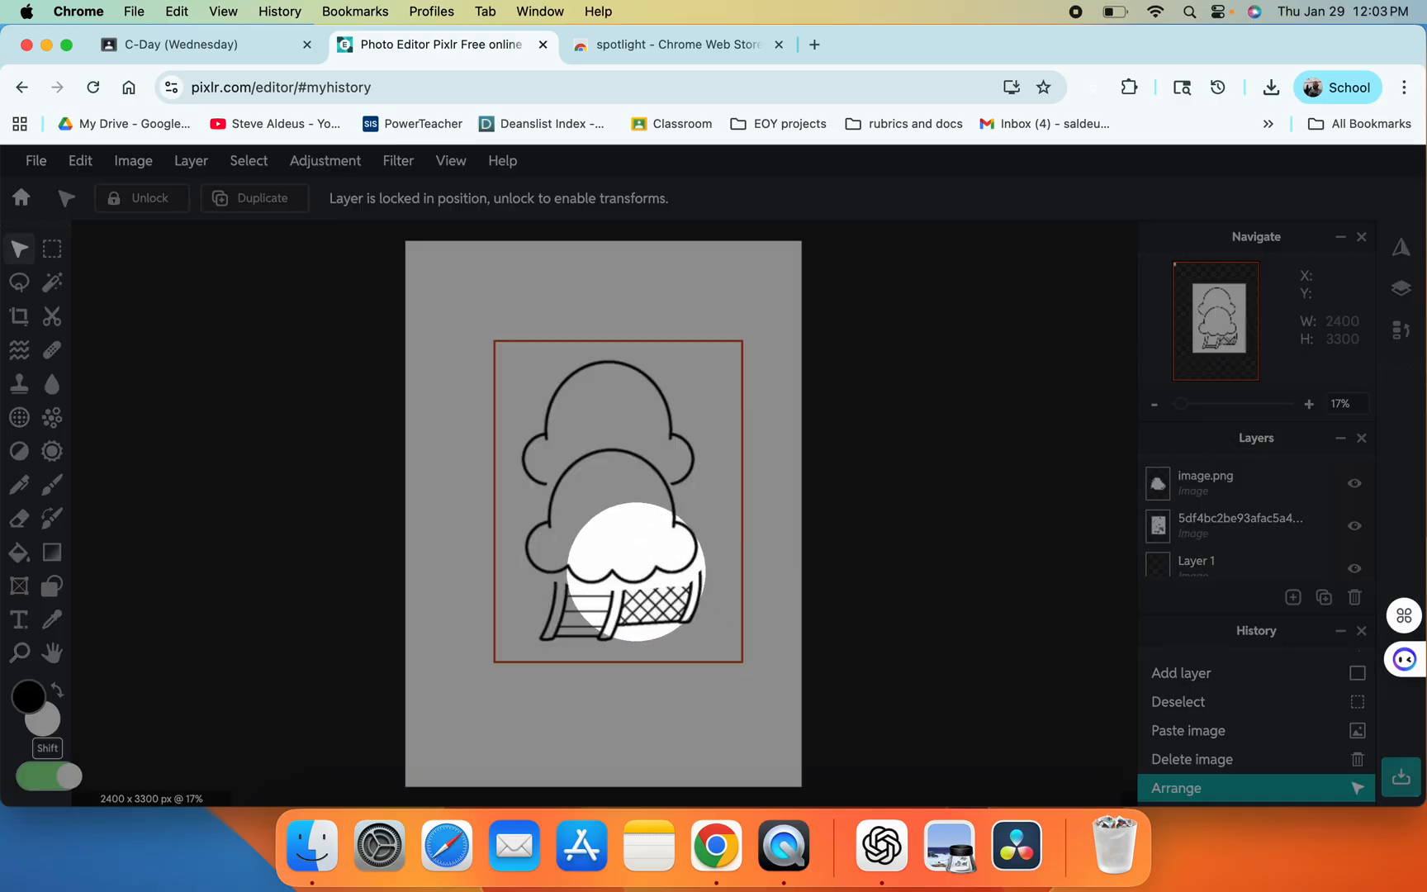
# Step: Clear the white margin outside the outline on the pasted scoop layer using a Magic Wand selection
pyautogui.scroll(3, 637, 578)
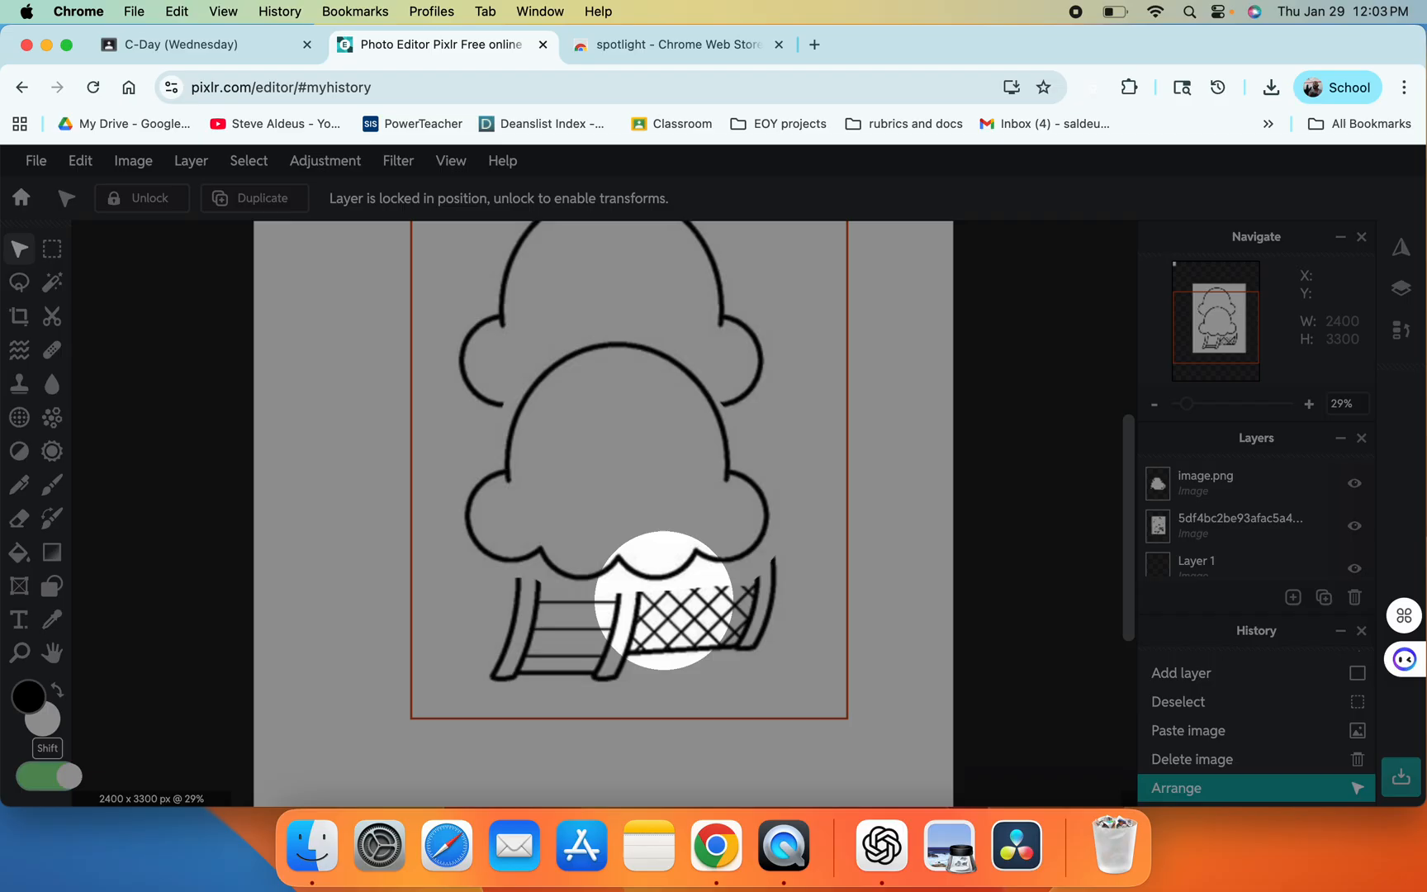
pyautogui.click(641, 593)
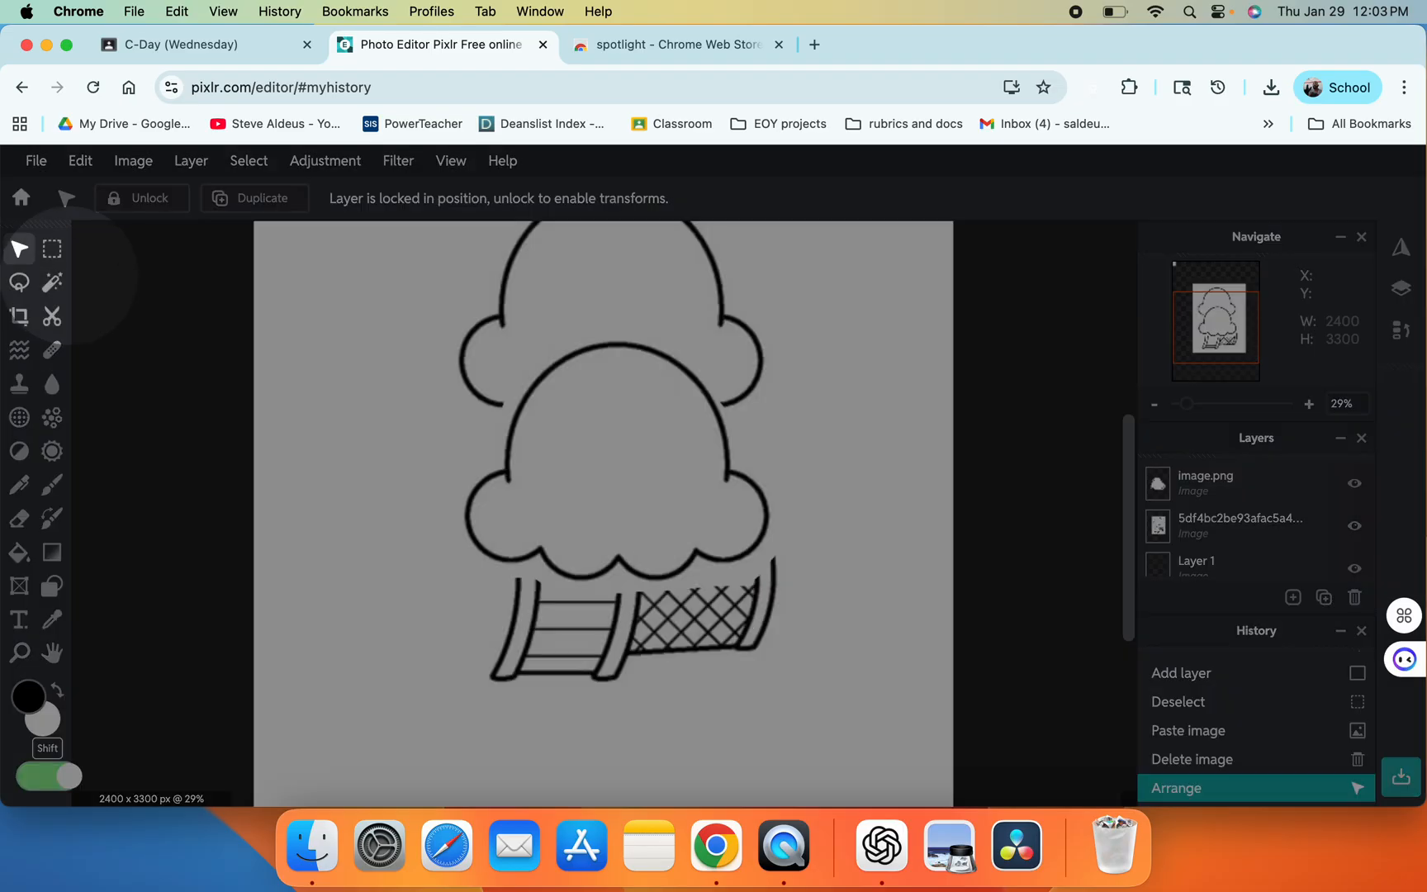
pyautogui.click(51, 281)
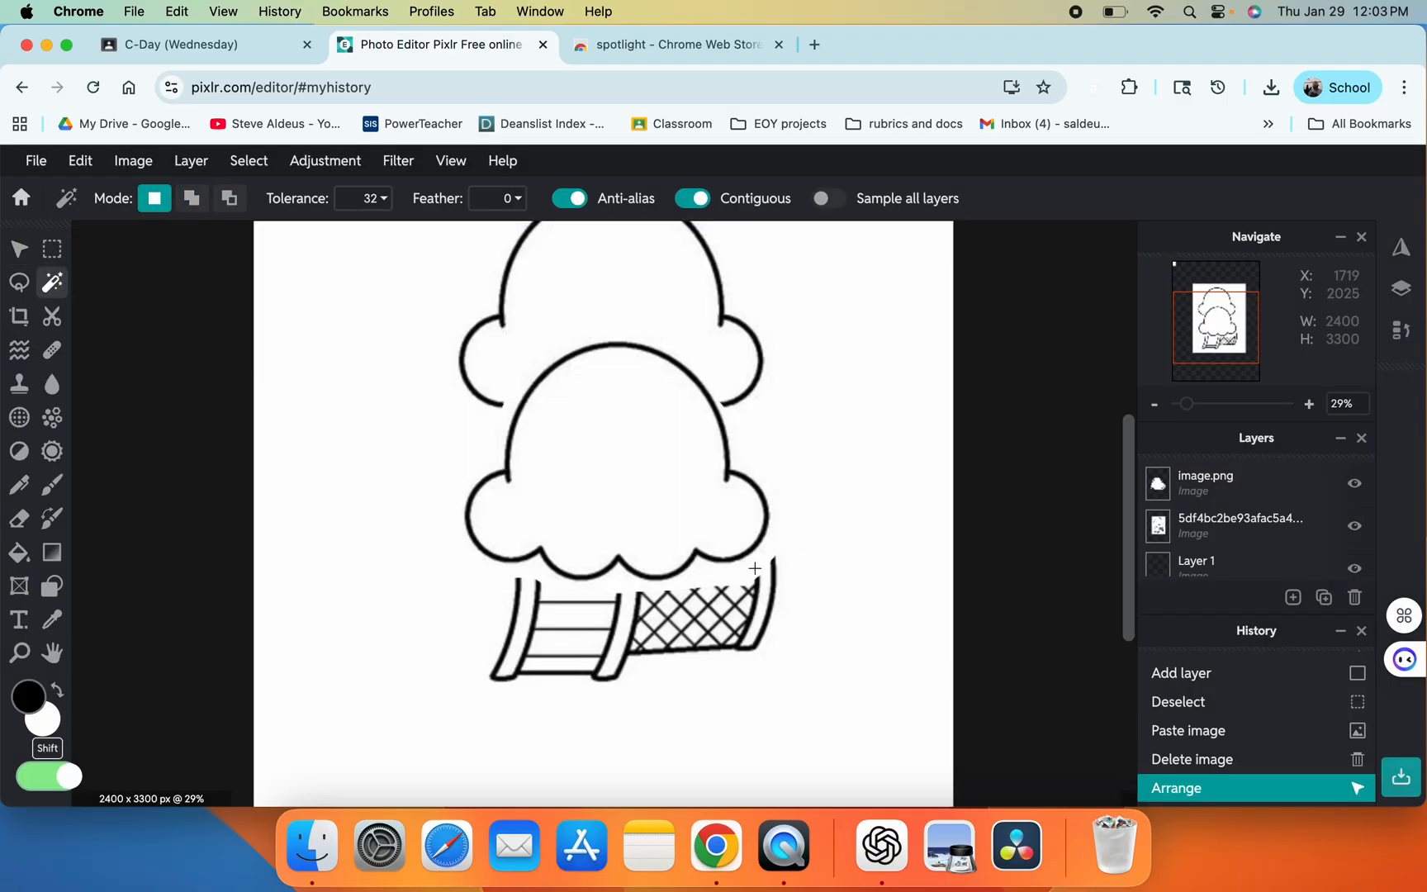
pyautogui.press('shift')
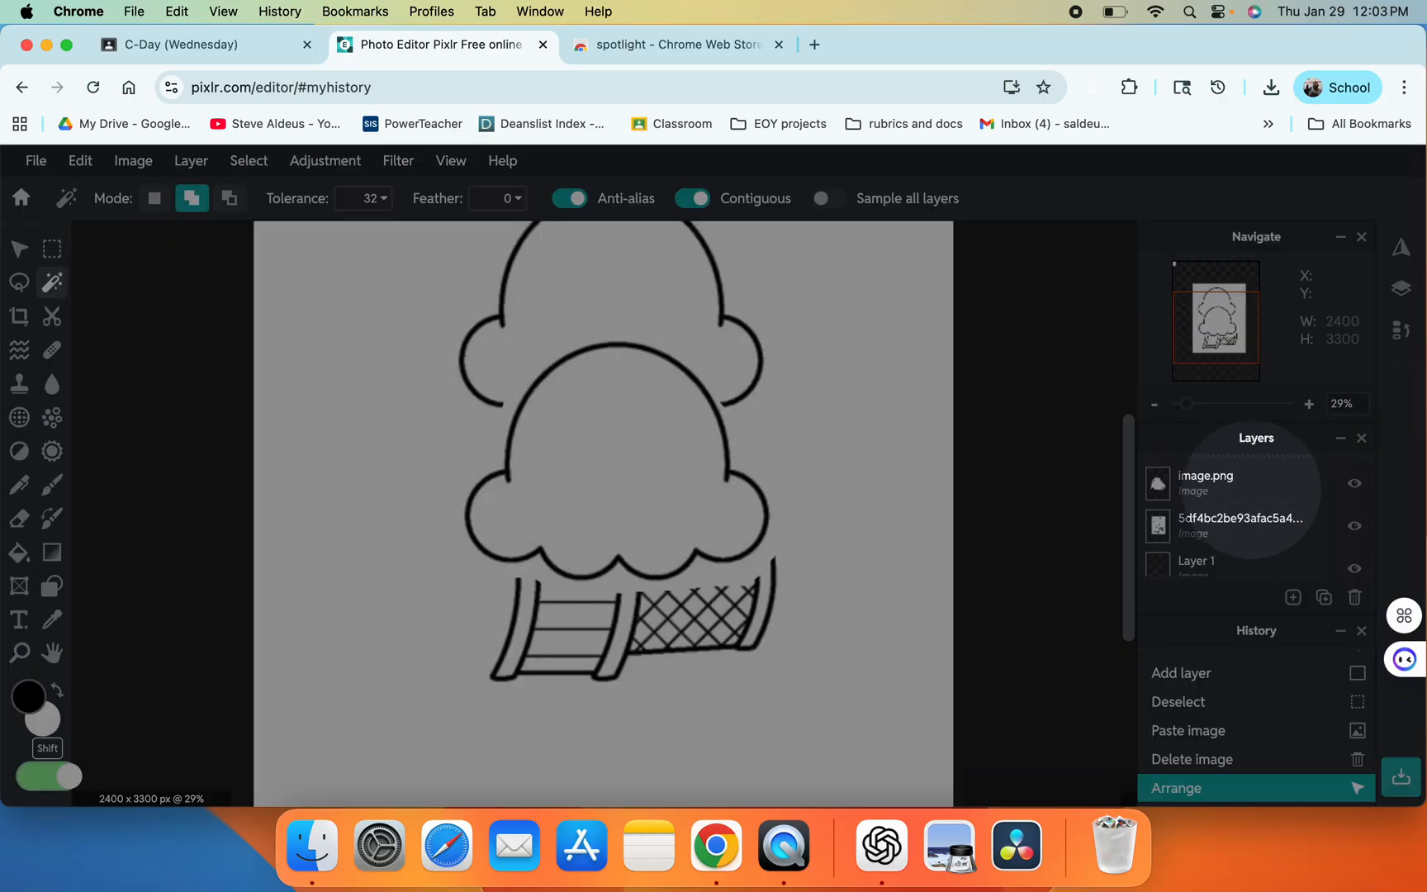
pyautogui.click(1235, 489)
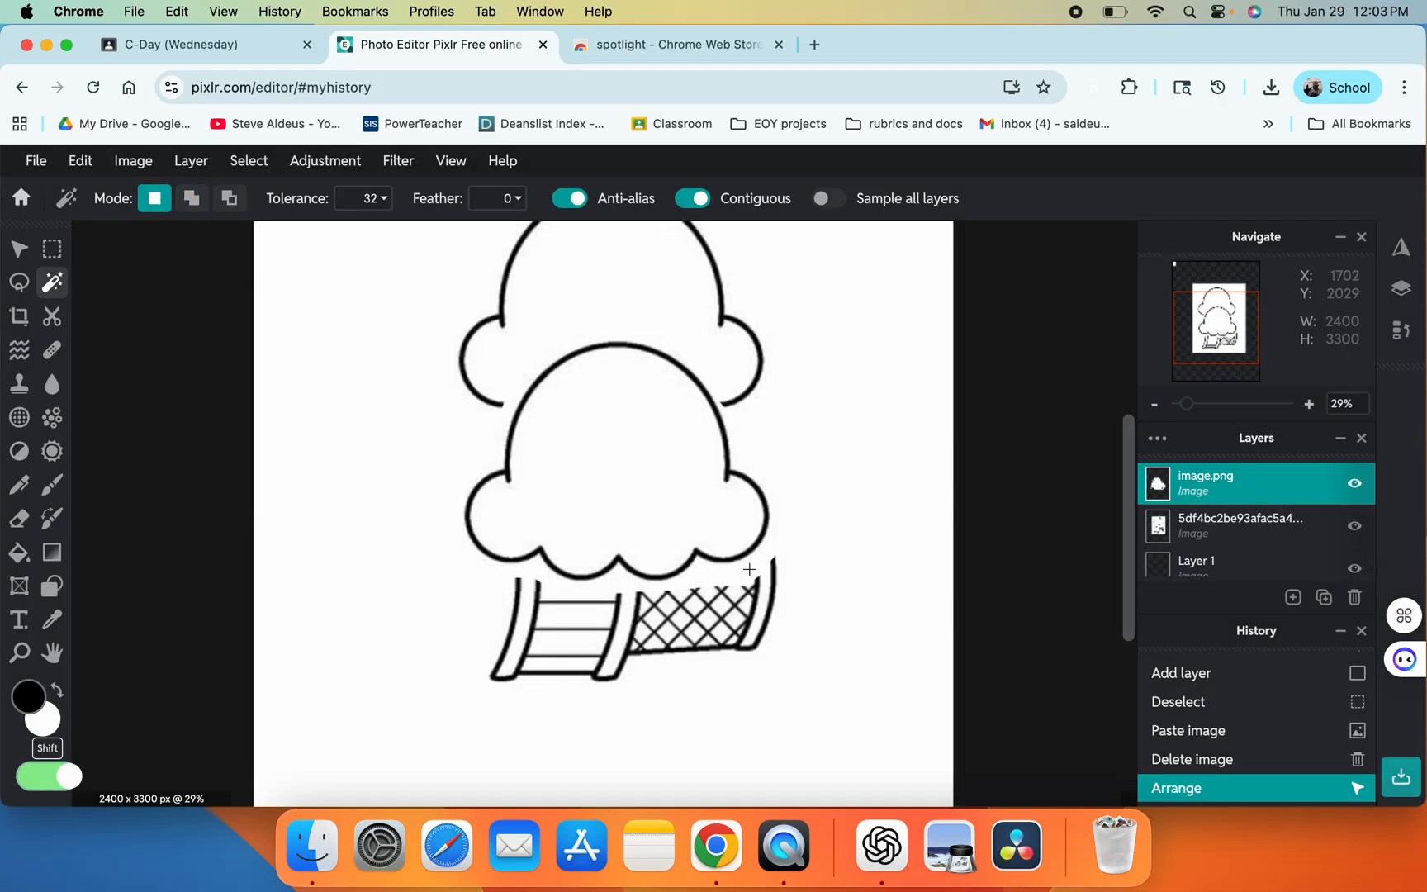
pyautogui.click(749, 569)
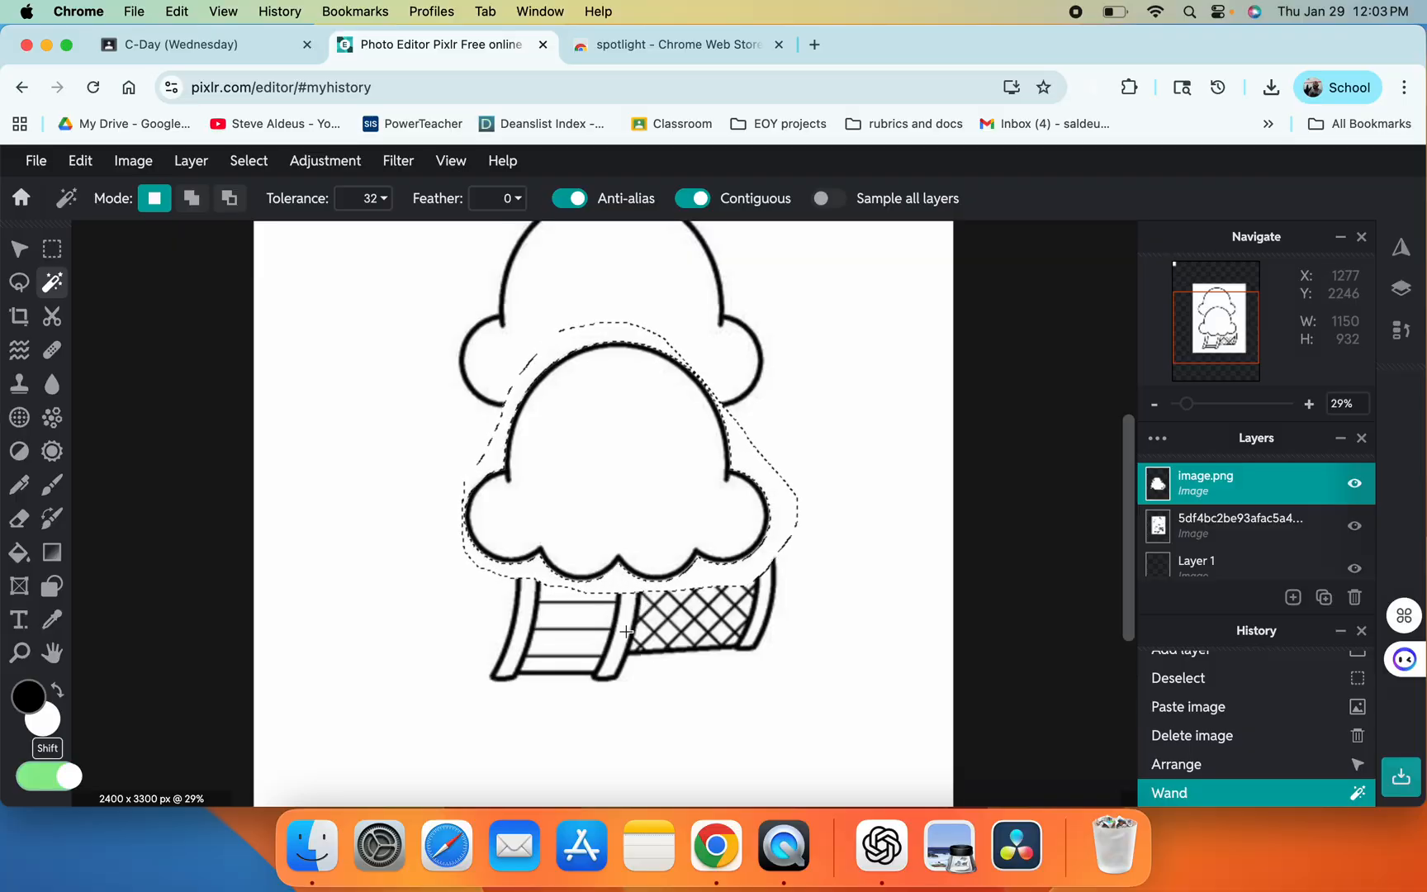
pyautogui.press('Delete')
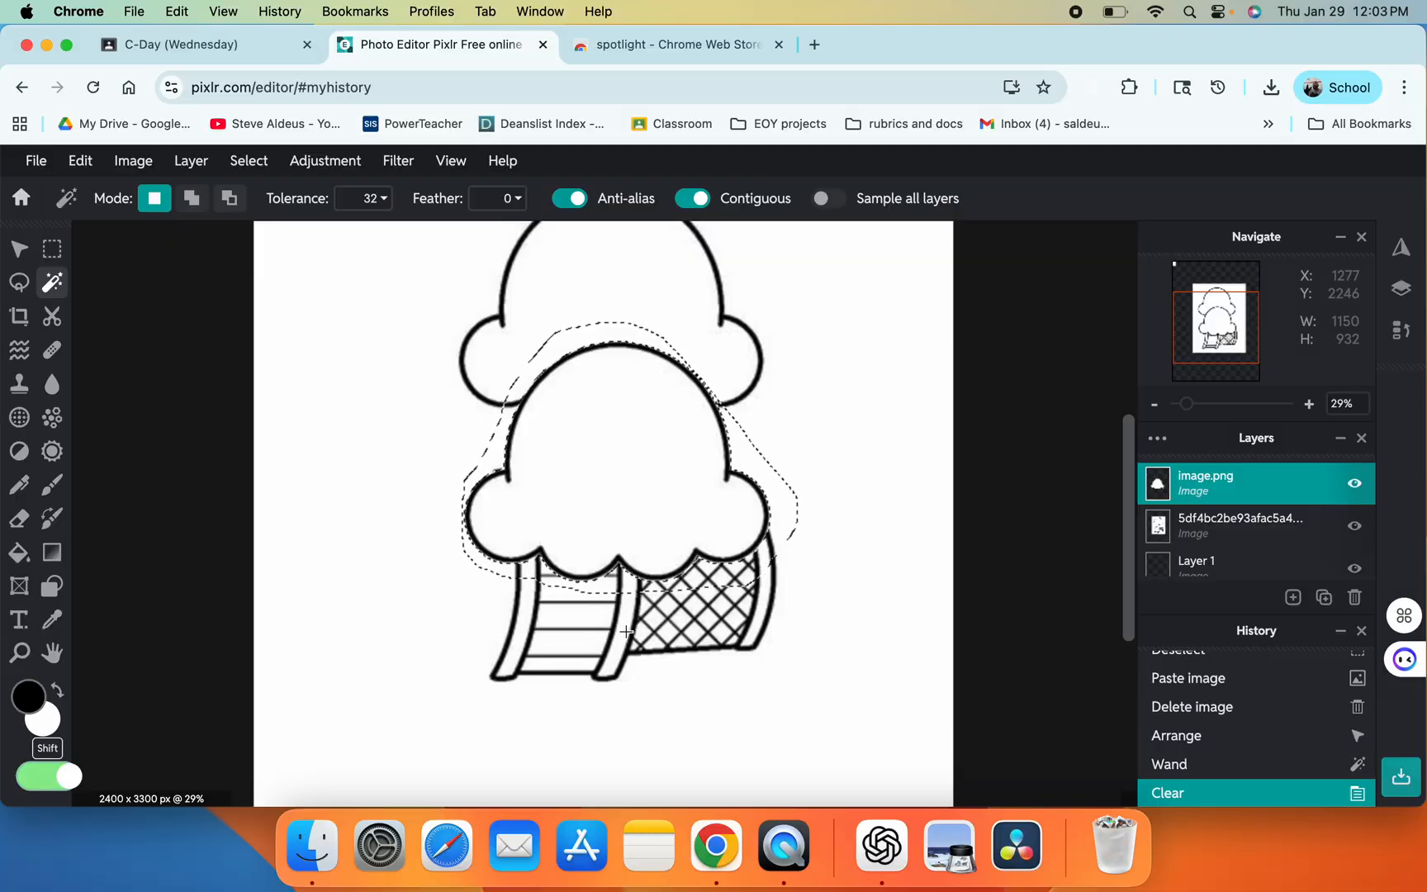
pyautogui.press('super+d')
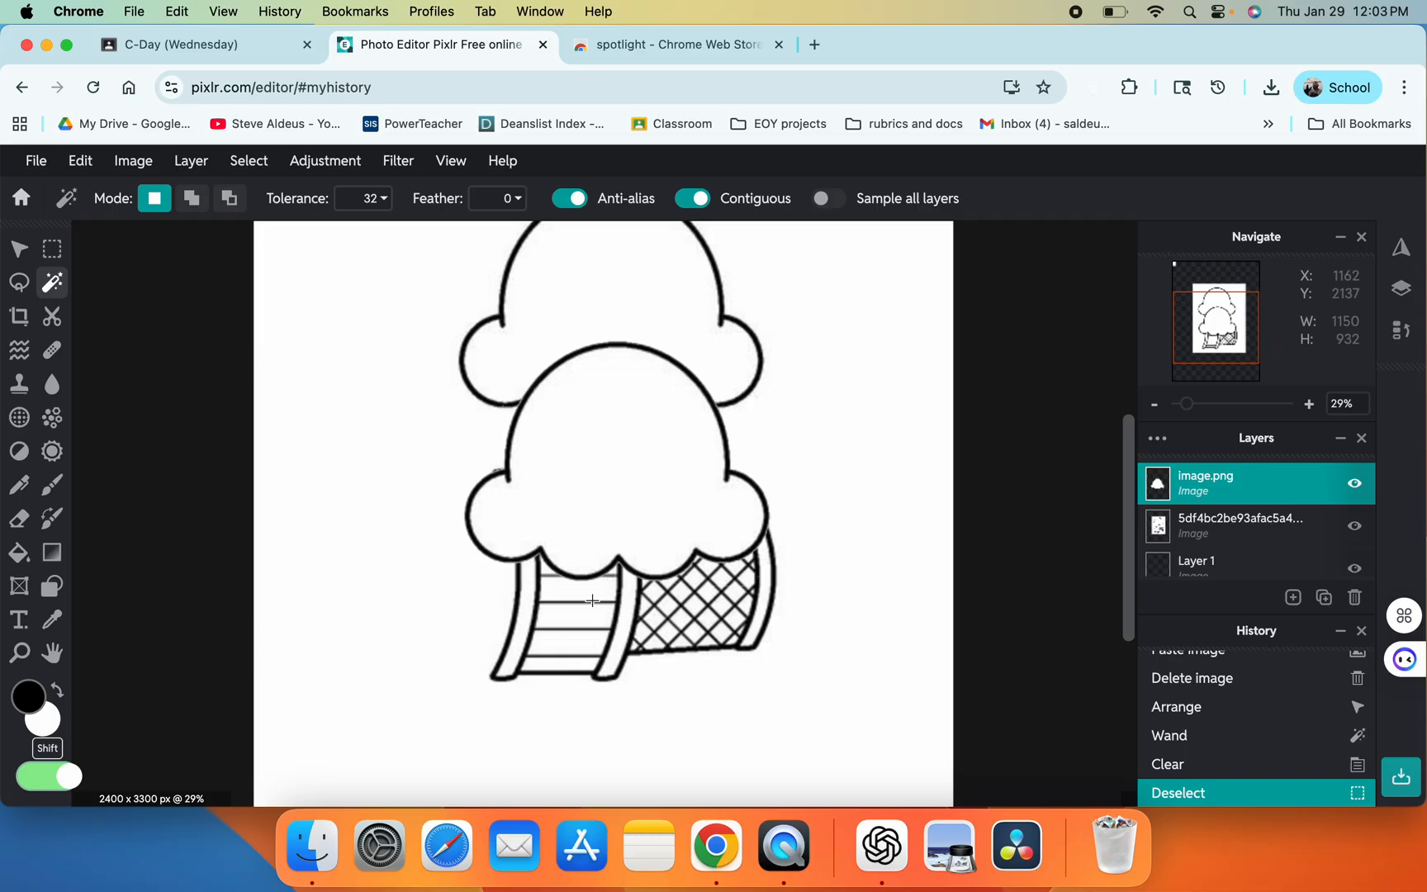
# Step: Rename the pasted scoop layer to "scoop 1"
pyautogui.scroll(-2, 592, 601)
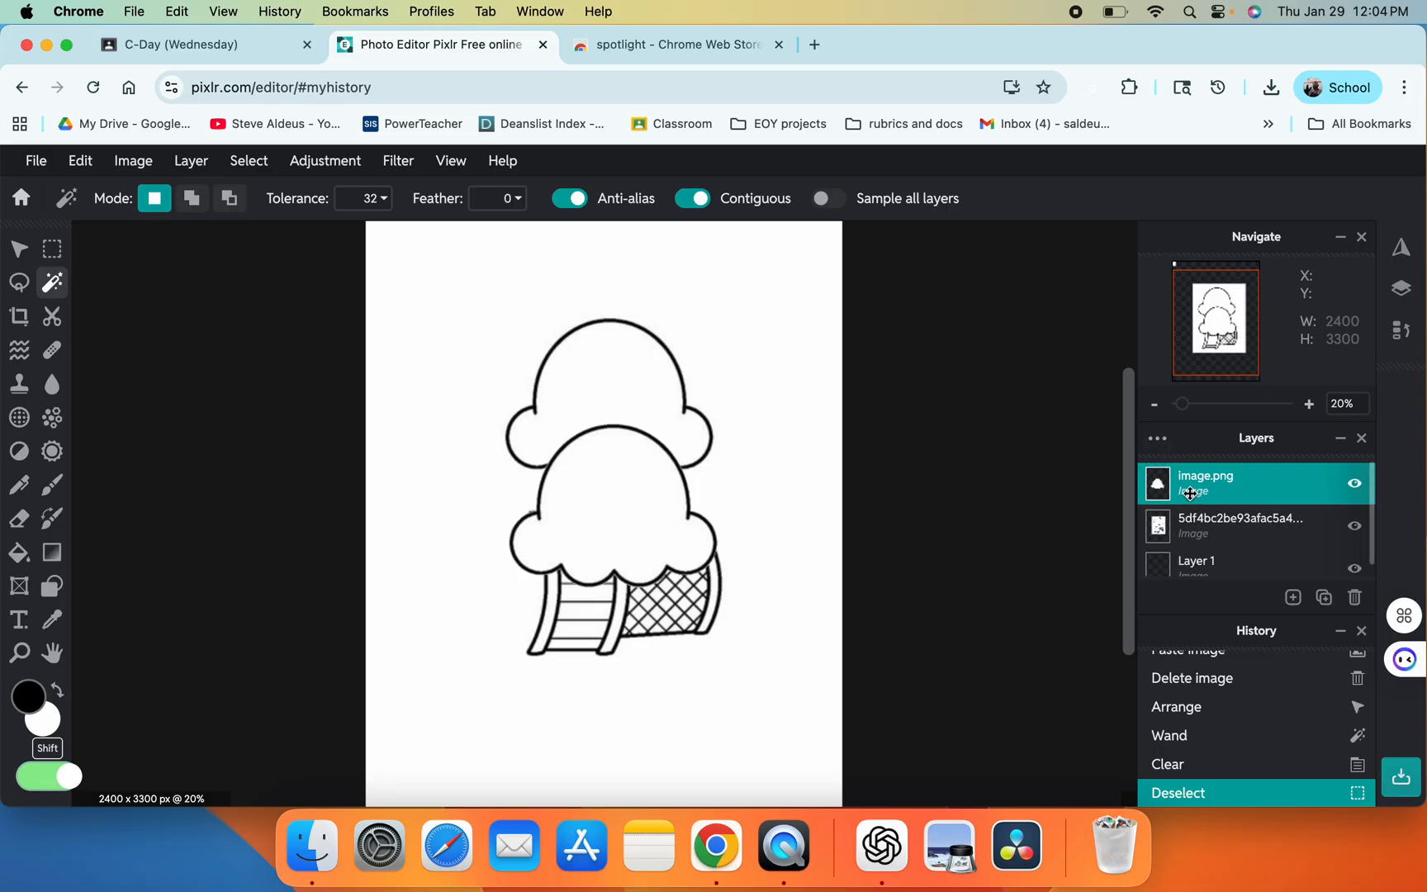
pyautogui.press('shift')
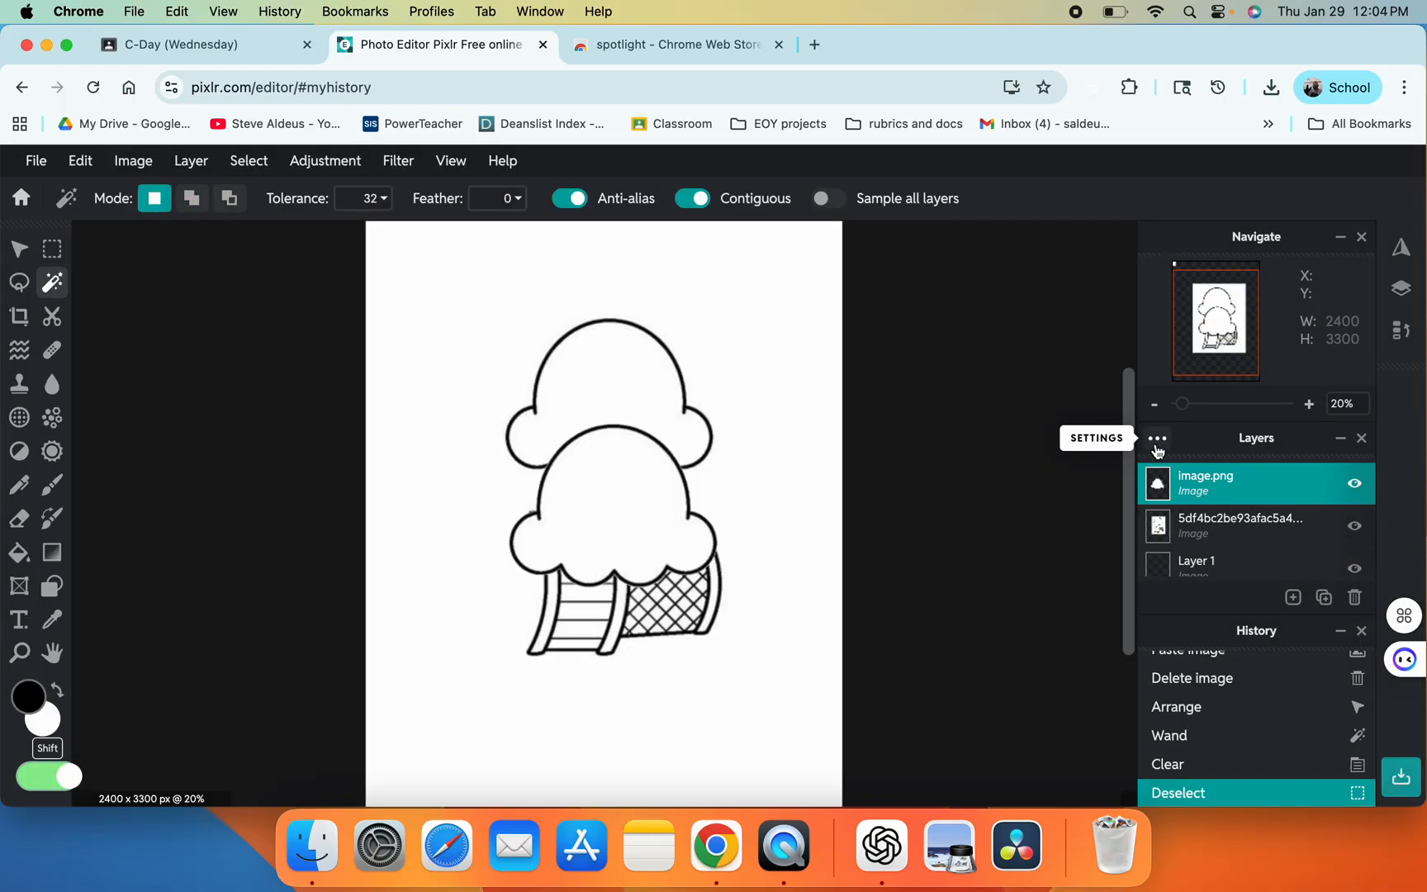
pyautogui.click(1157, 438)
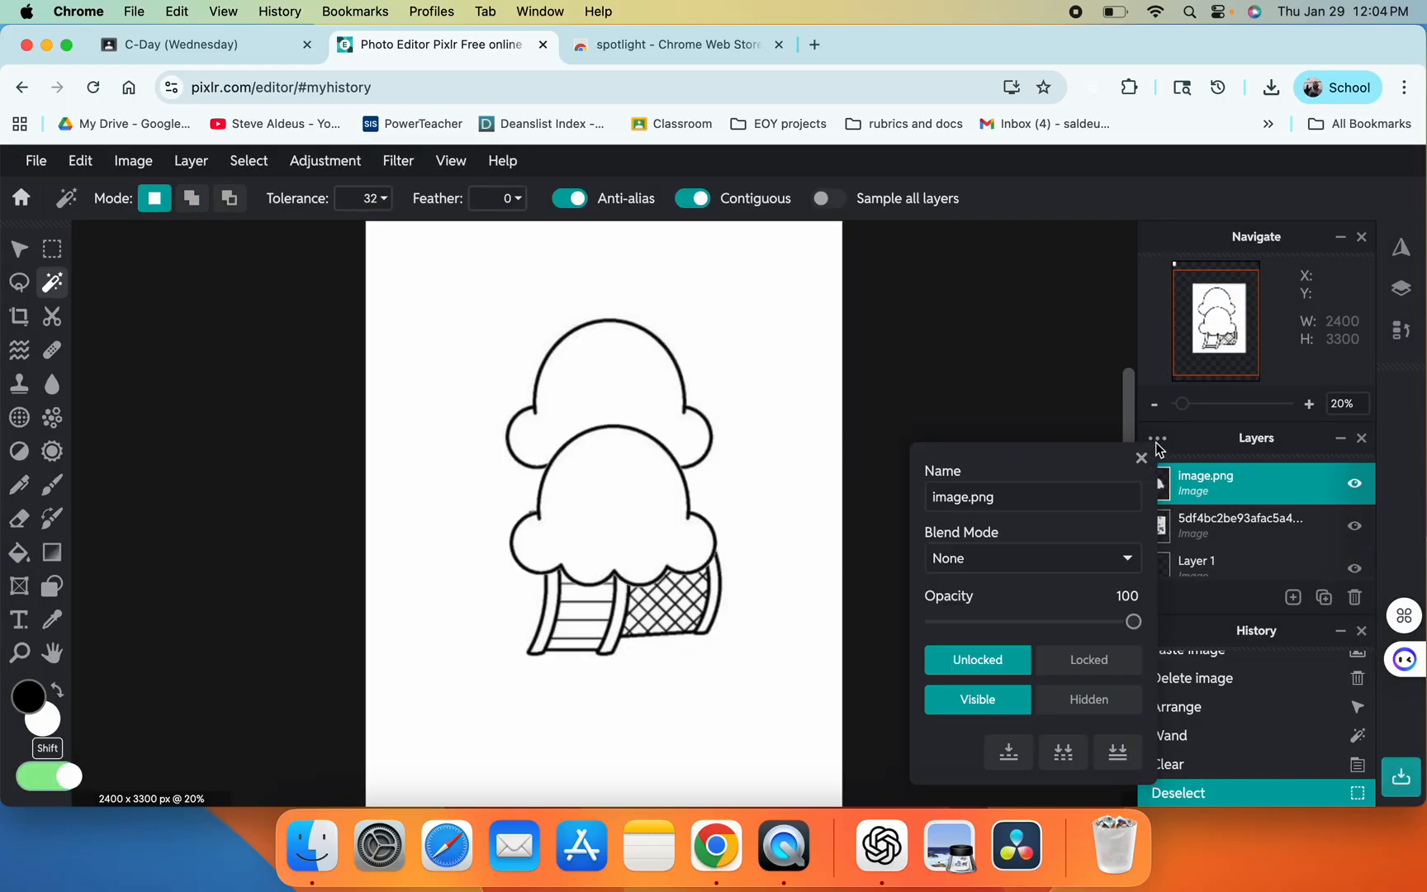
pyautogui.tripleClick(1000, 498)
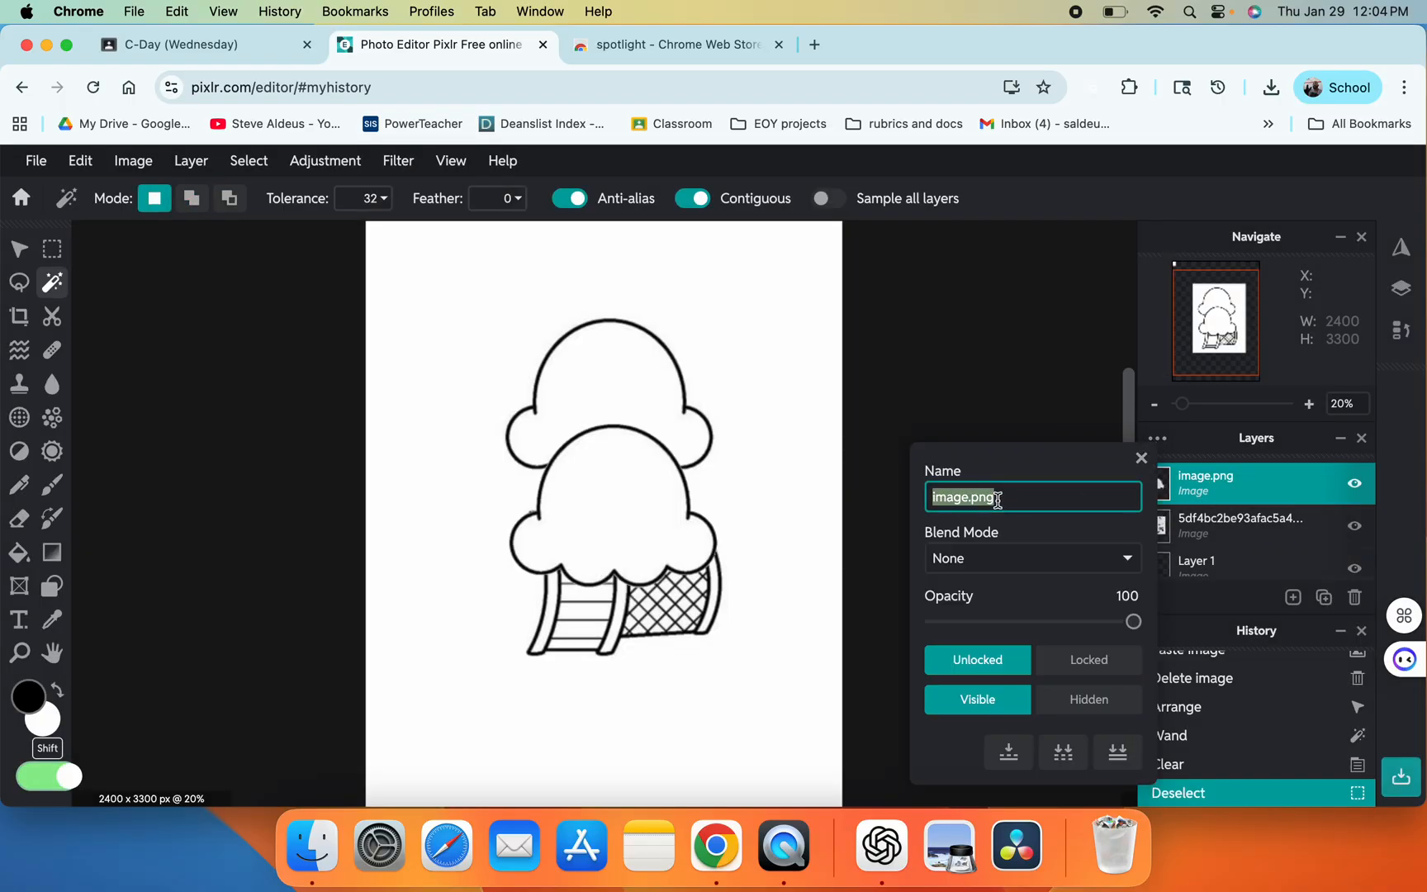
pyautogui.write('scoop 1')
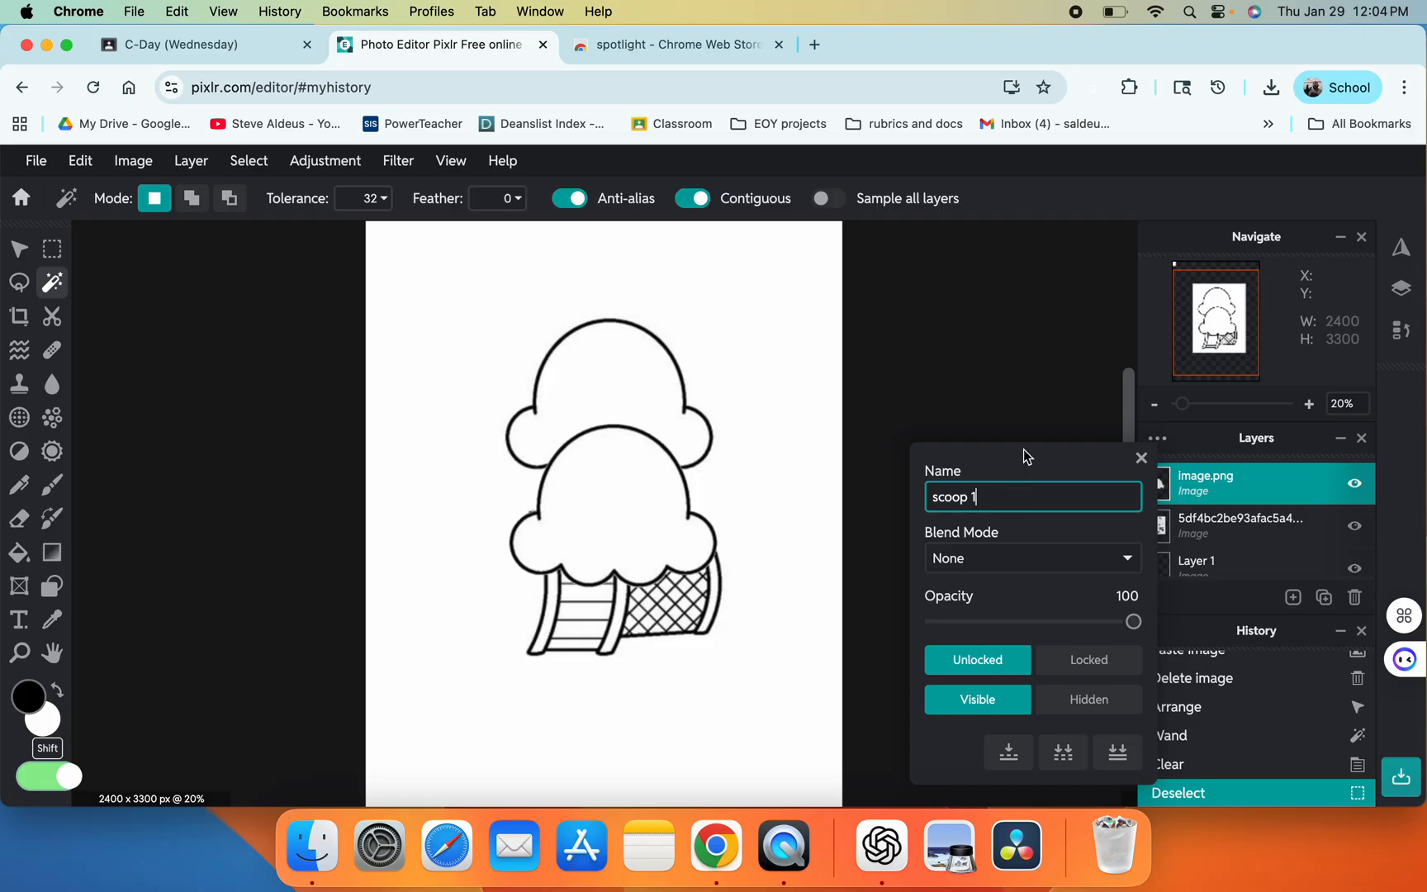
pyautogui.press('Return')
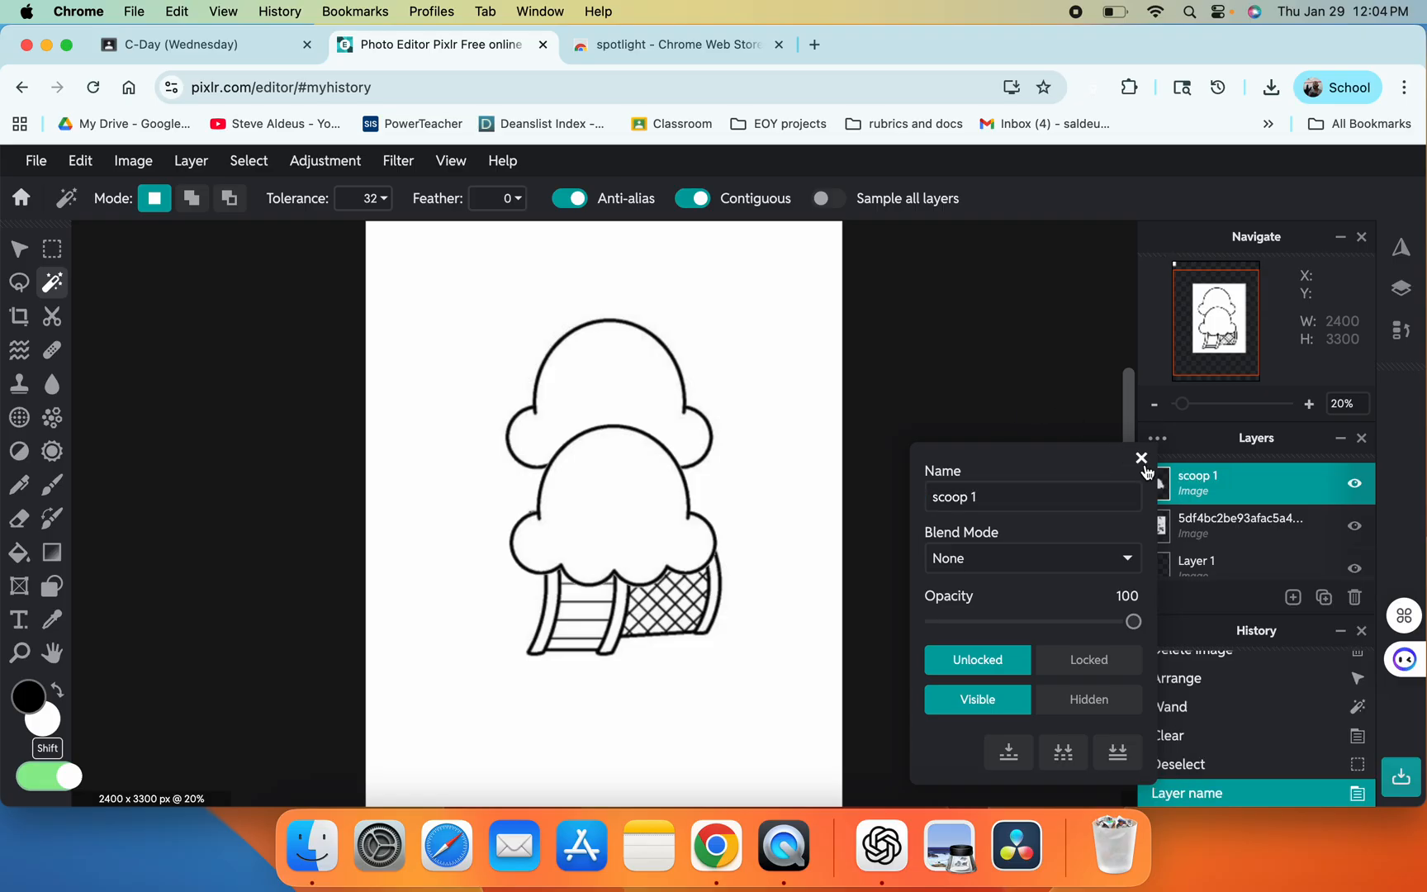
pyautogui.click(1141, 459)
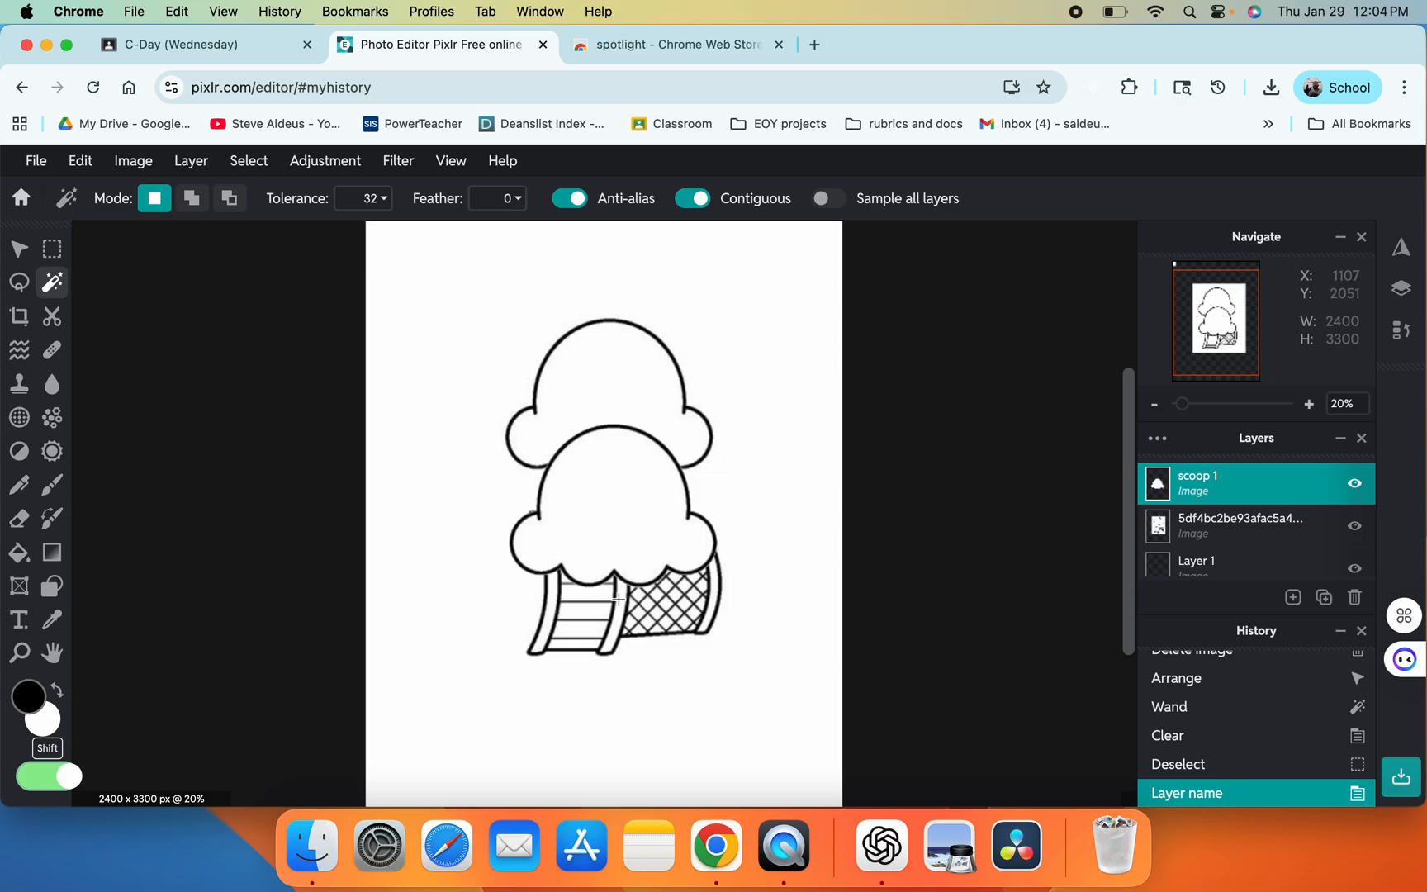
# Step: Toggle the visibility of the scoop 1 layer several times and leave it hidden
pyautogui.click(1329, 489)
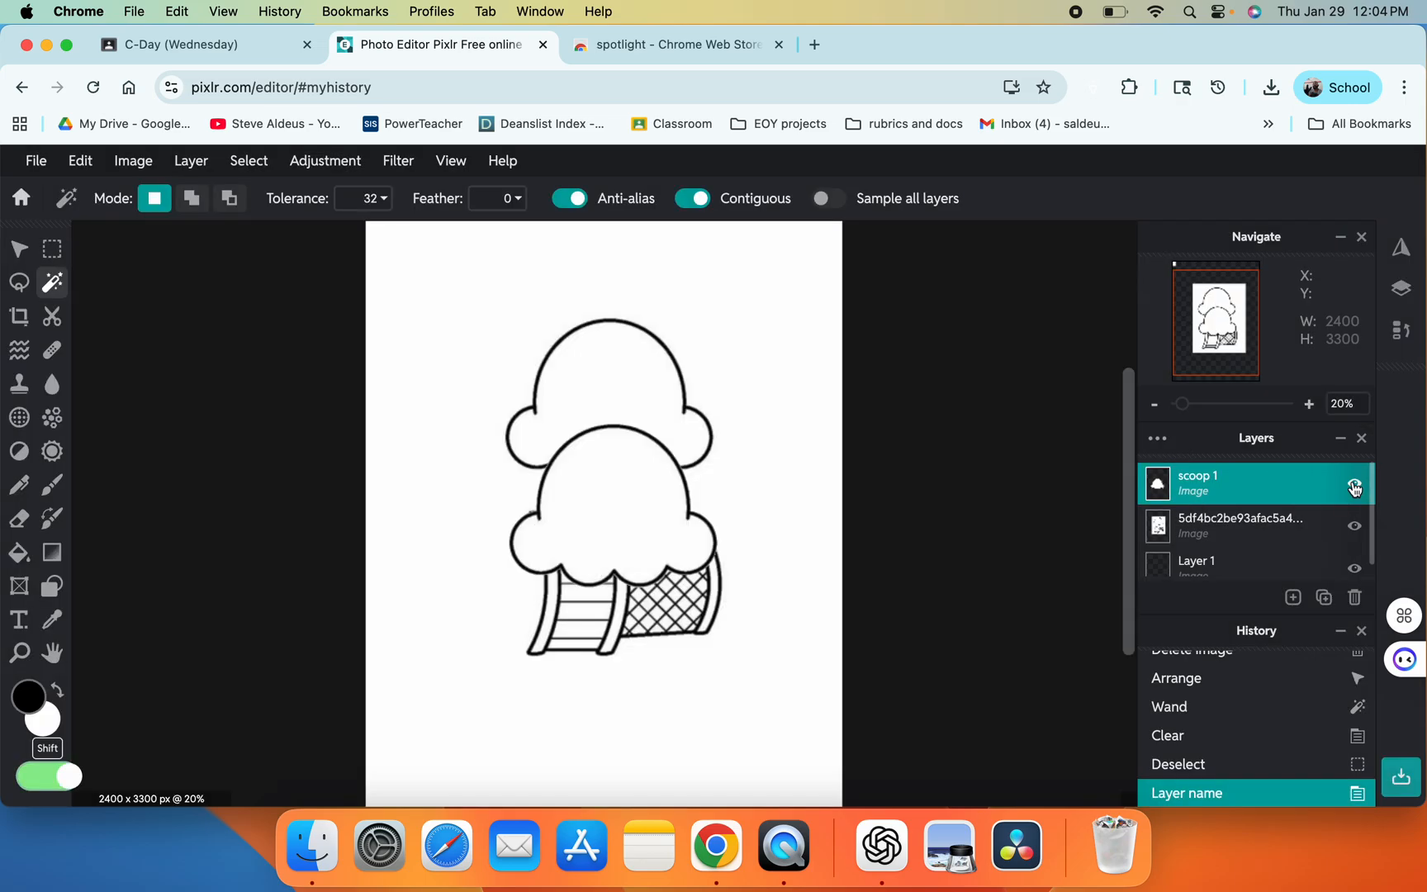
pyautogui.click(1354, 483)
pyautogui.click(1353, 483)
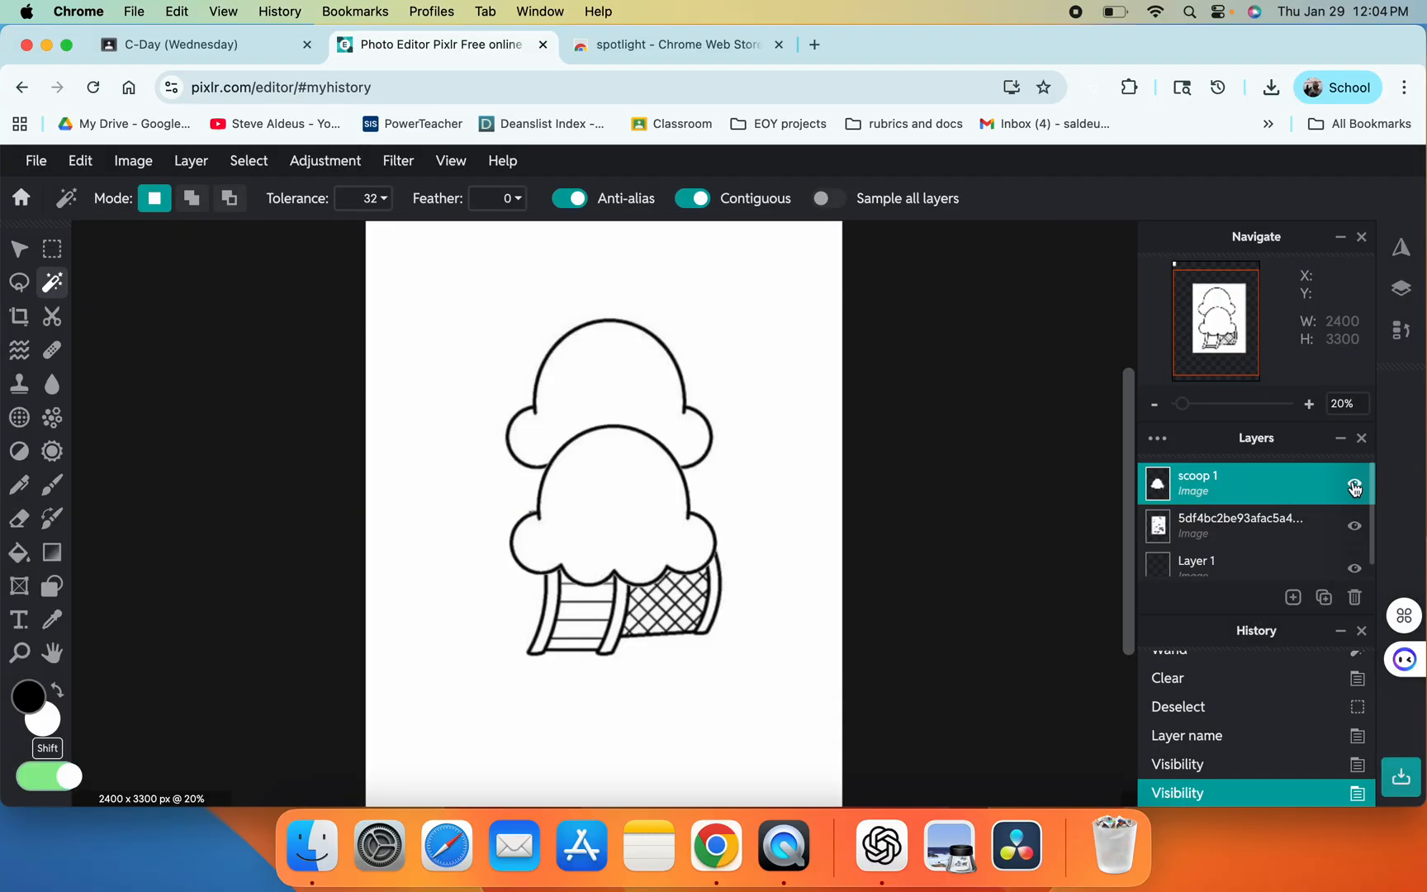
pyautogui.click(1354, 483)
pyautogui.click(1354, 486)
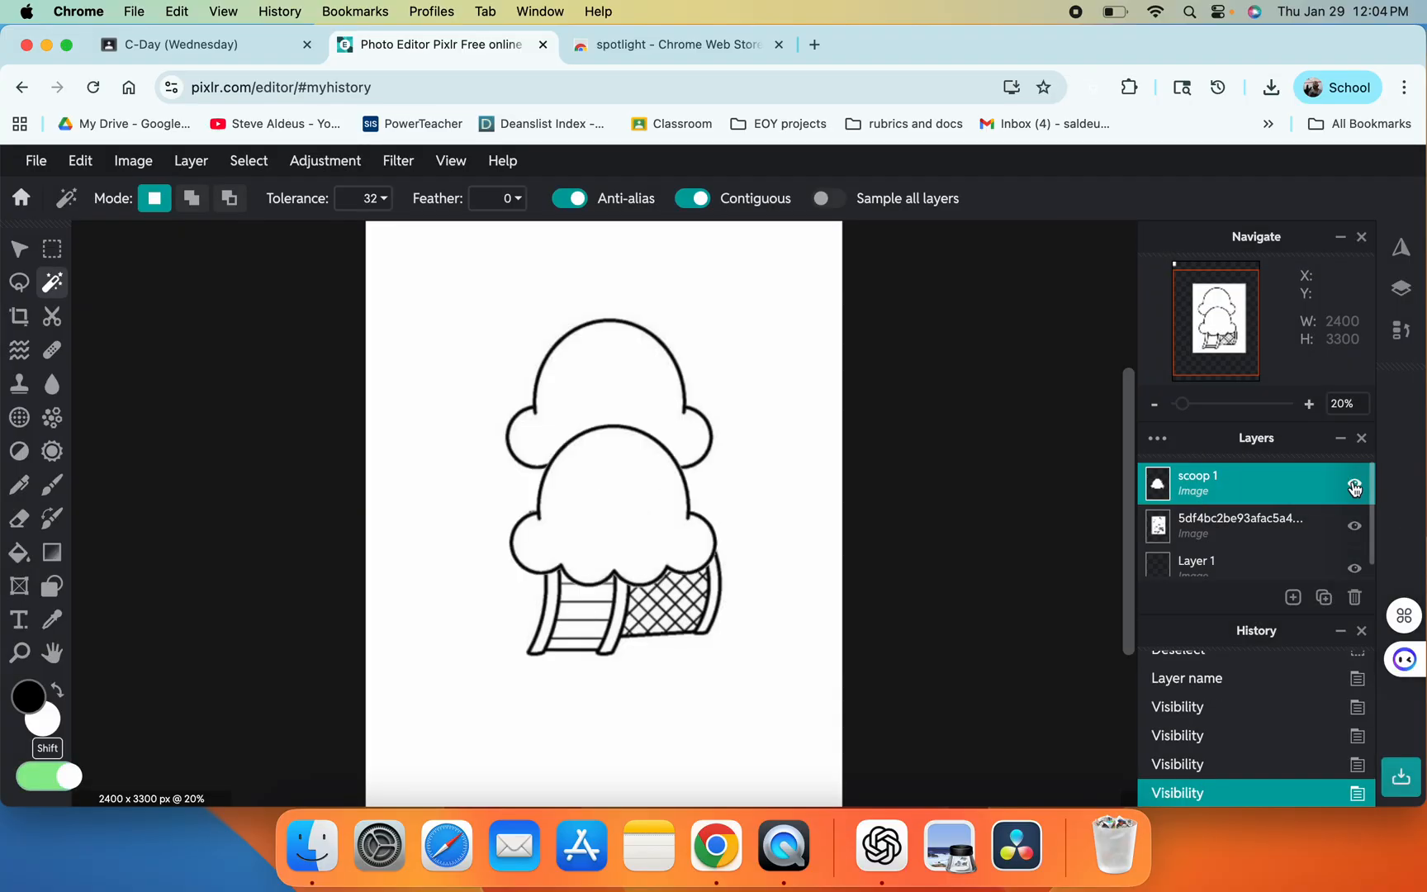
pyautogui.click(1354, 486)
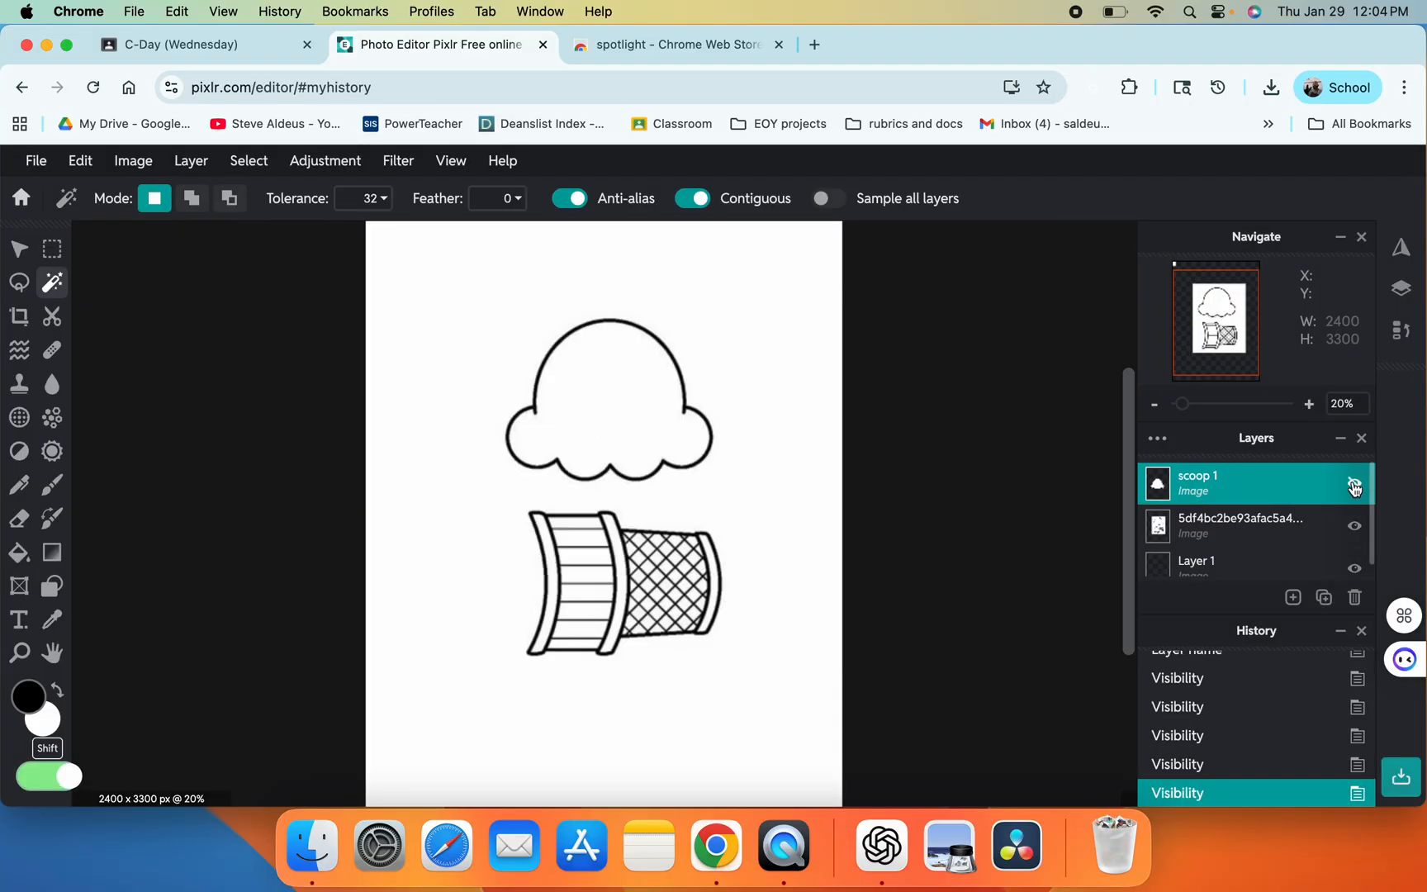
# Step: Lasso about 1144 x 877 px loosely around the cone on the template image layer and paste a copy as a new layer
pyautogui.click(1249, 520)
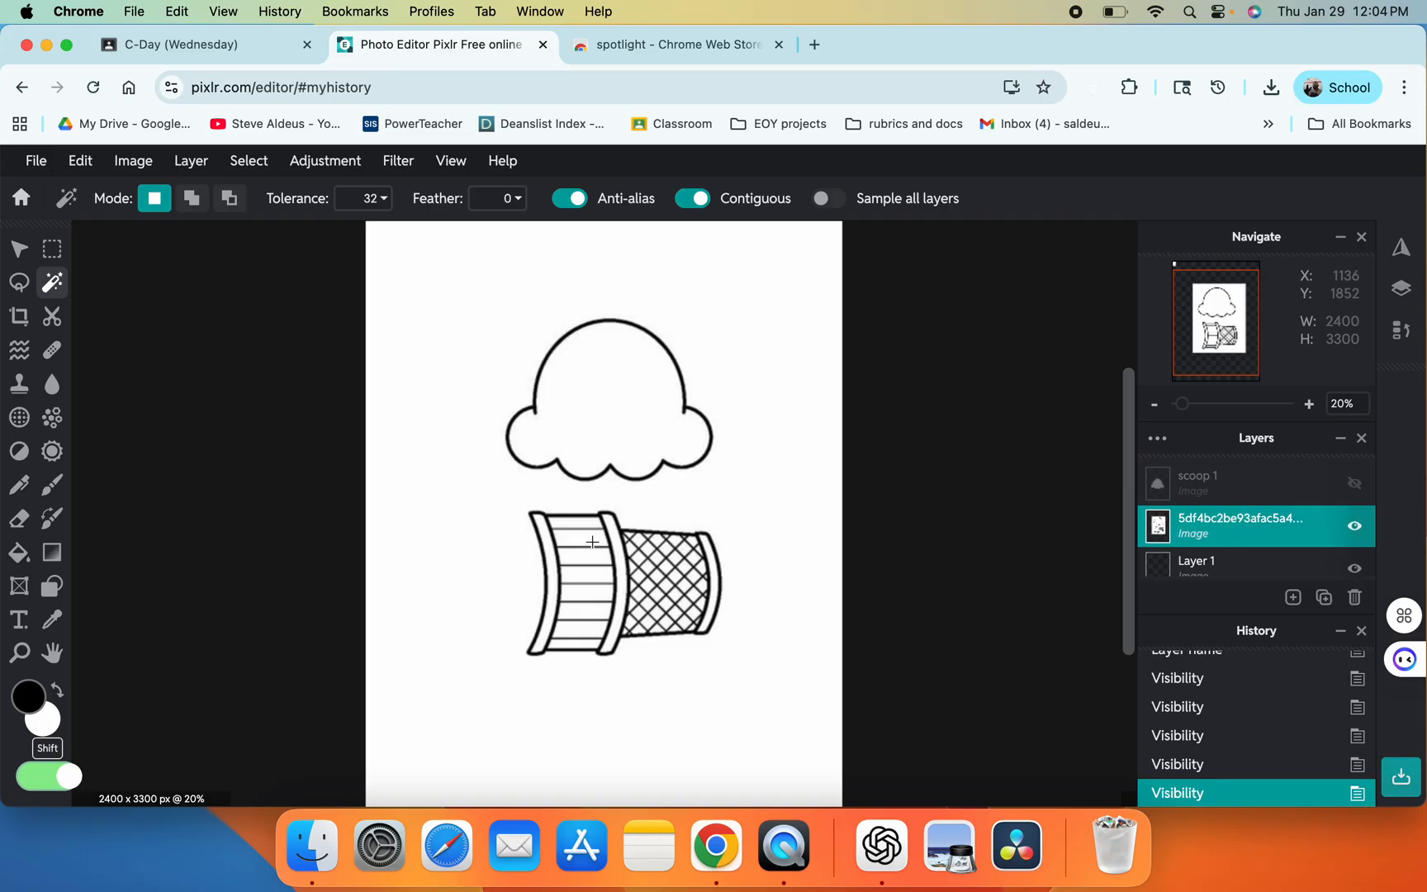
pyautogui.click(20, 282)
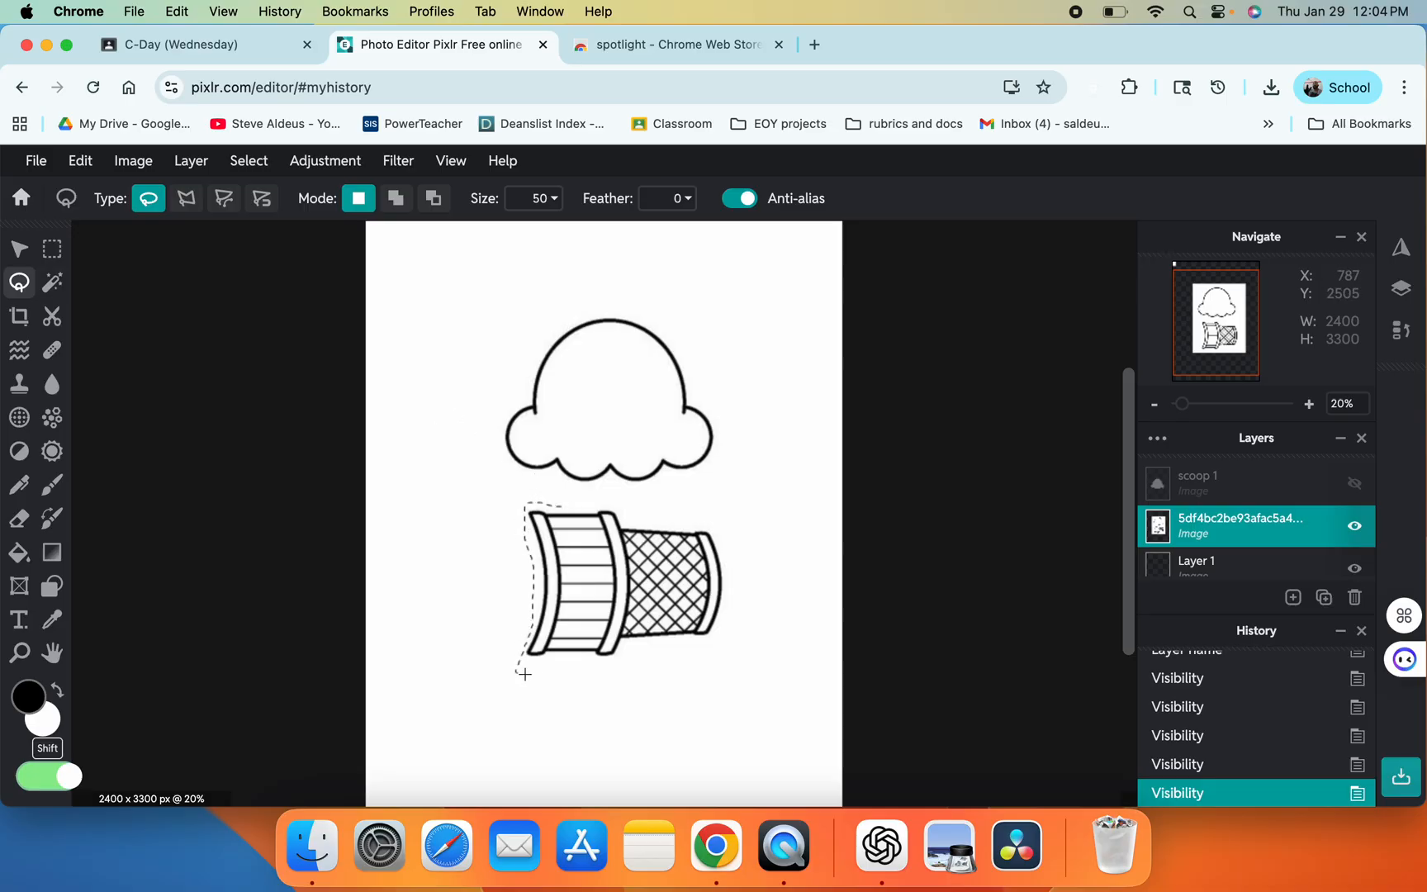
pyautogui.moveTo(687, 648)
pyautogui.mouseDown()
pyautogui.moveTo(725, 629)
pyautogui.moveTo(740, 558)
pyautogui.mouseUp()
pyautogui.moveTo(555, 507); pyautogui.dragTo(555, 507)
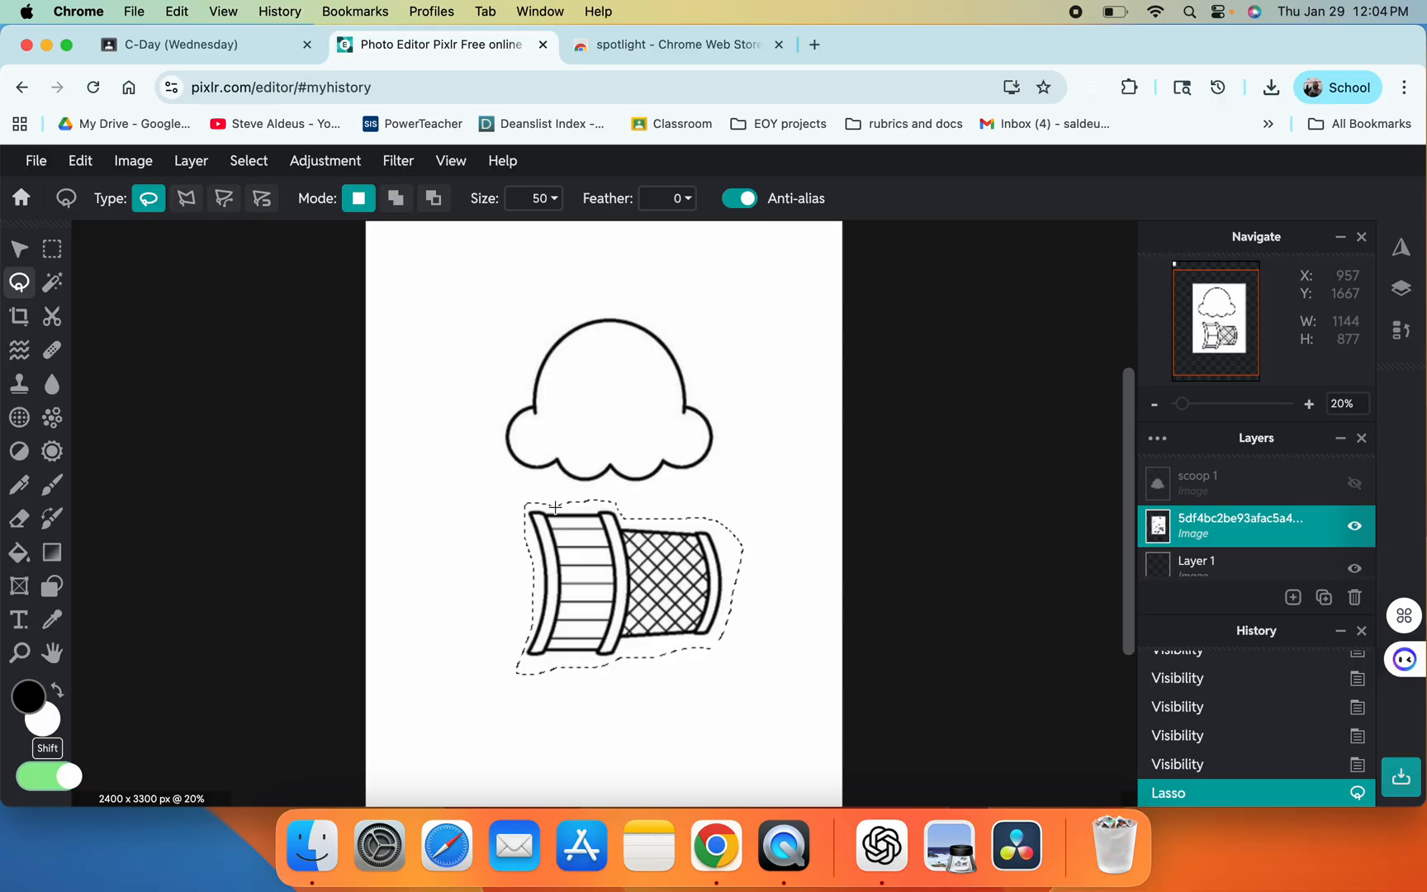
pyautogui.press('super+c')
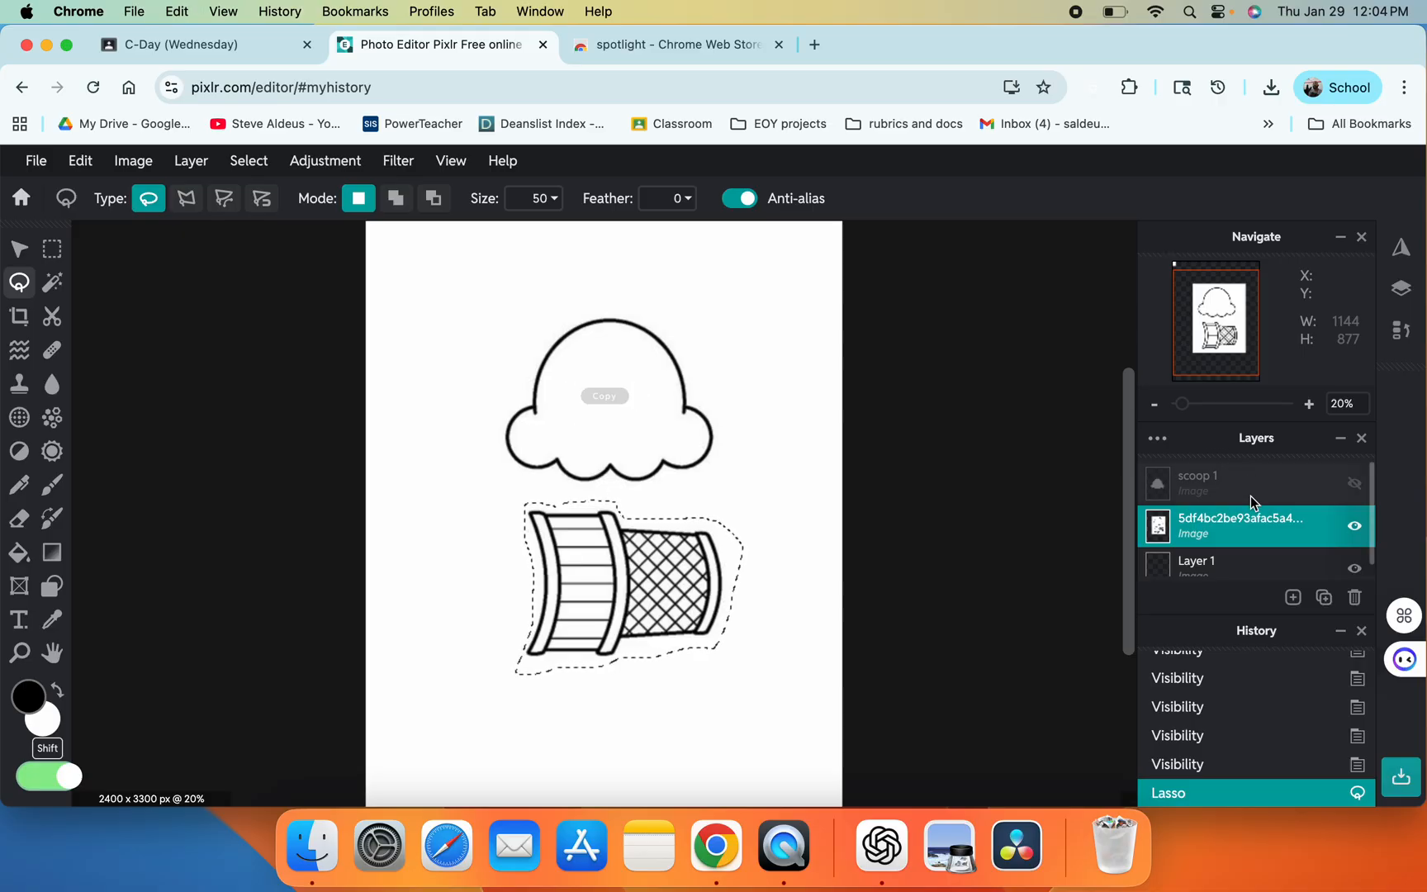
pyautogui.press('super+v')
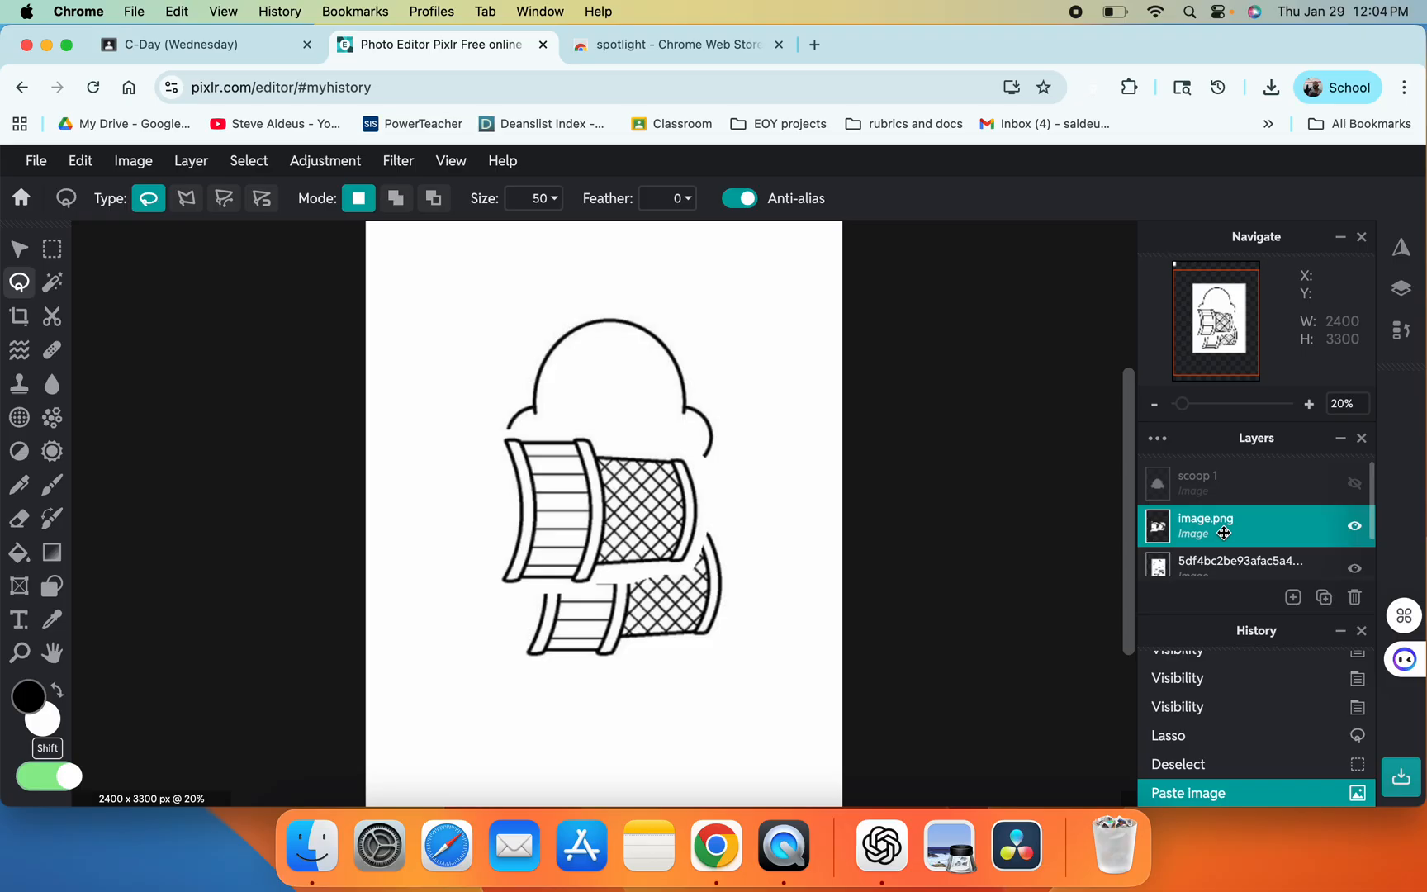
# Step: Clear the white margin outside the outline on the pasted cone layer using a Magic Wand selection
pyautogui.click(56, 284)
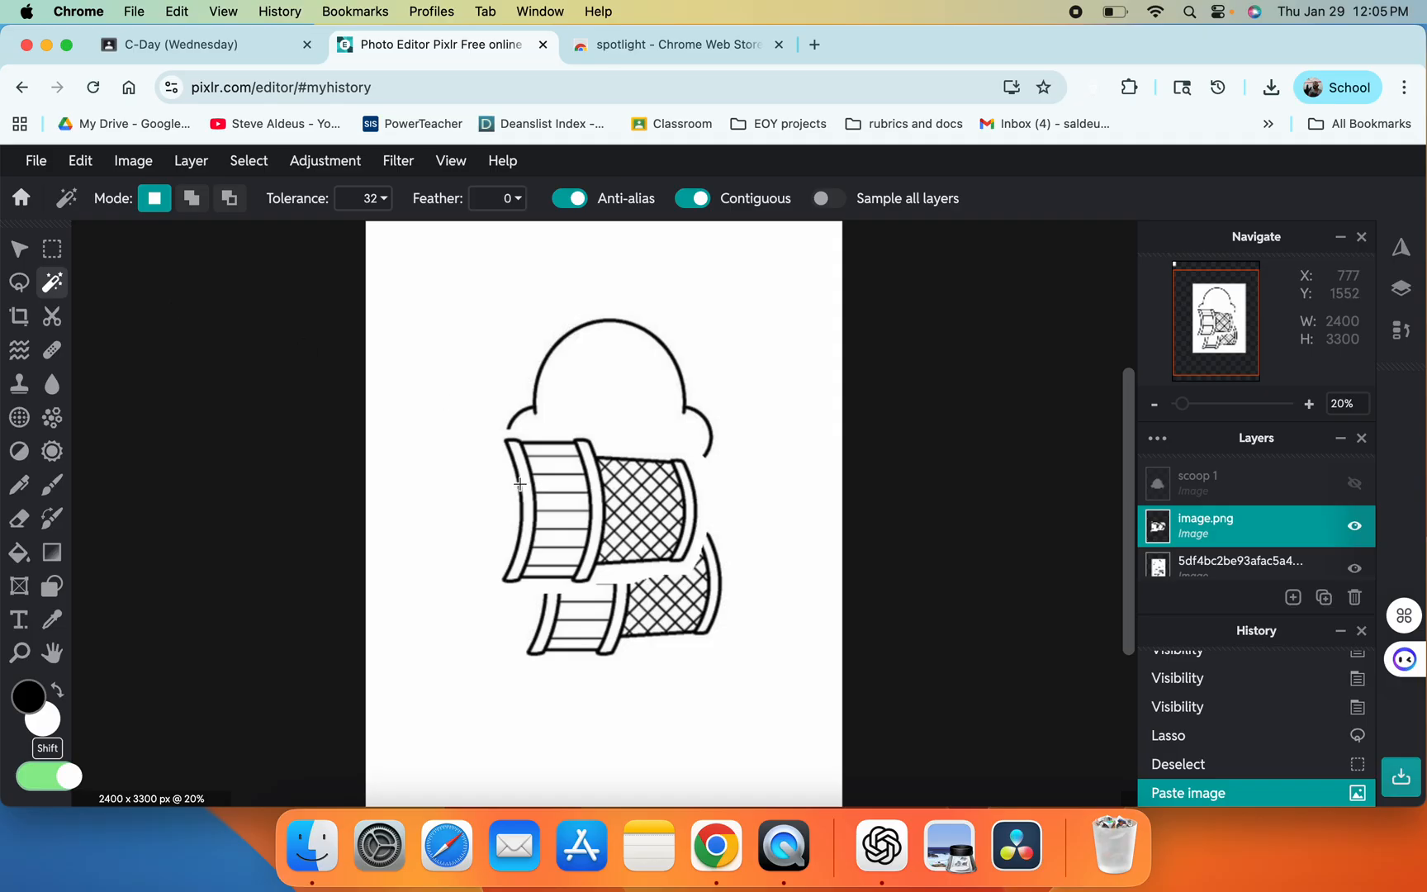
pyautogui.click(508, 502)
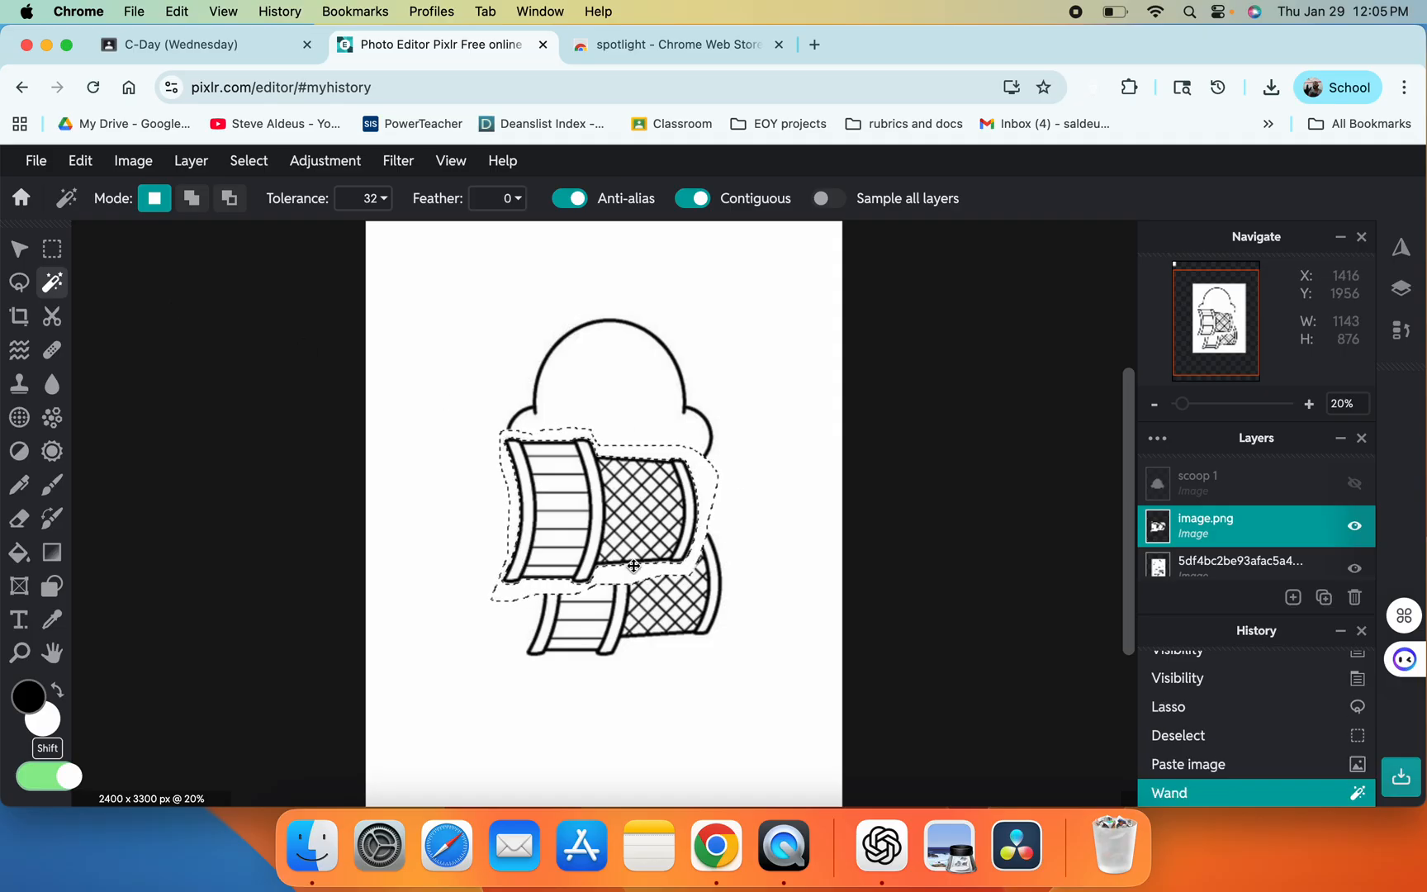
pyautogui.press('Delete')
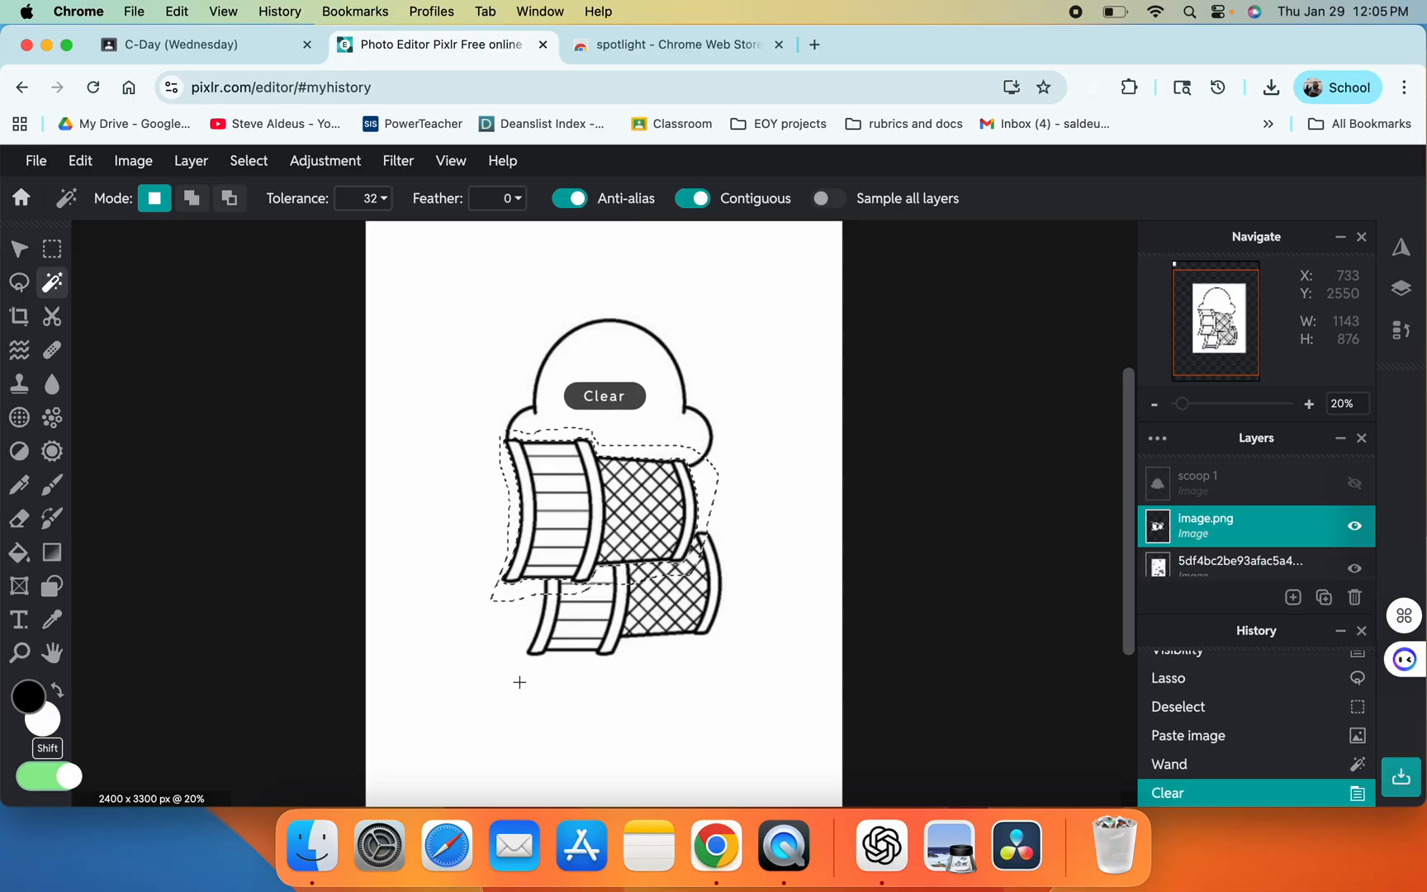
pyautogui.press('super+d')
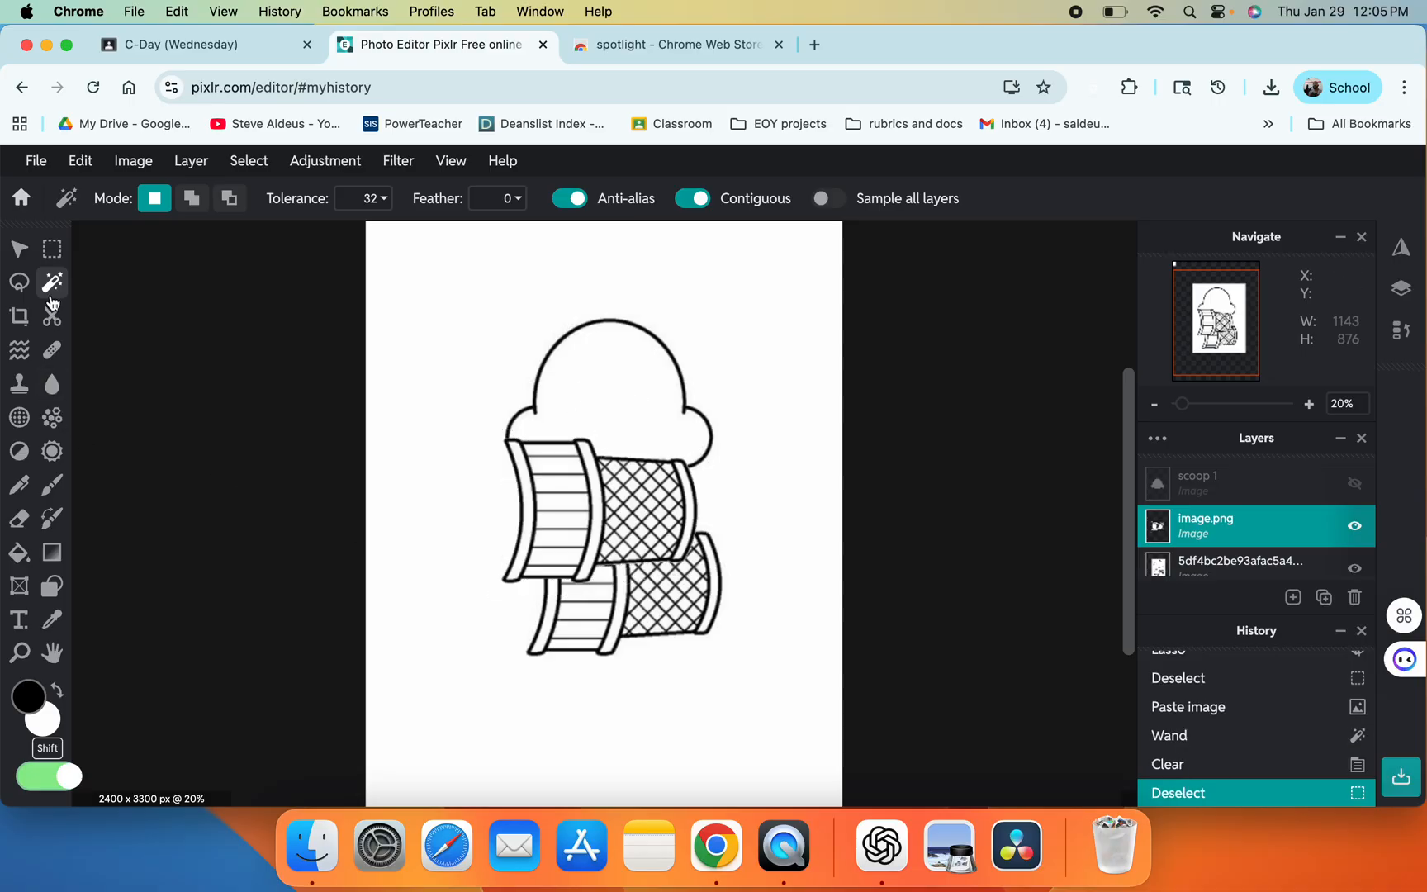
# Step: Shift the pasted cone copy slightly down to about X 716, Y 1452 and rename its layer "cone"
pyautogui.click(22, 259)
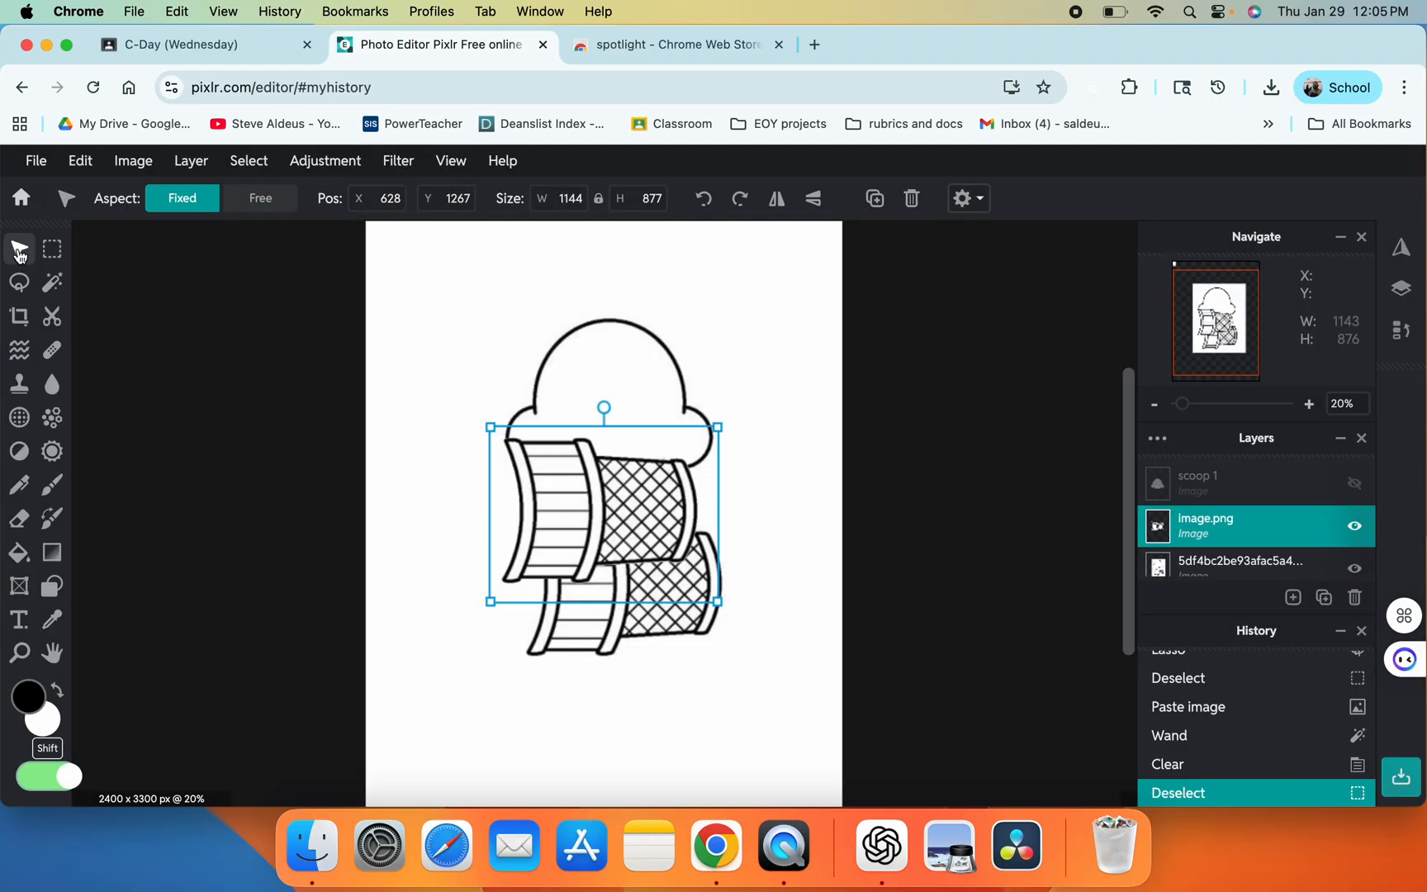
pyautogui.moveTo(574, 506)
pyautogui.mouseDown()
pyautogui.moveTo(532, 513)
pyautogui.moveTo(582, 532)
pyautogui.mouseUp()
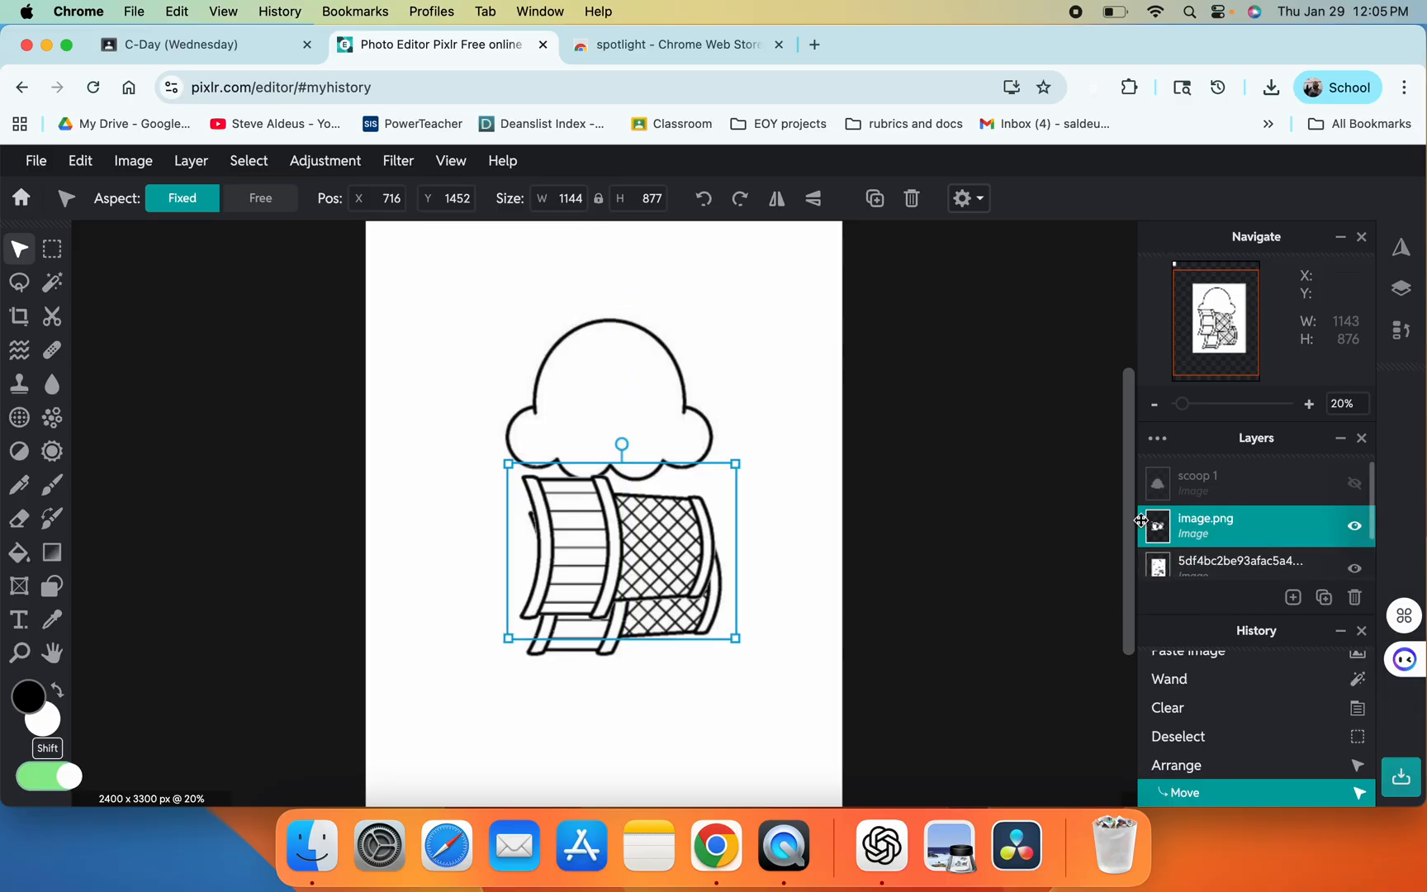
pyautogui.click(1157, 438)
pyautogui.doubleClick(1034, 501)
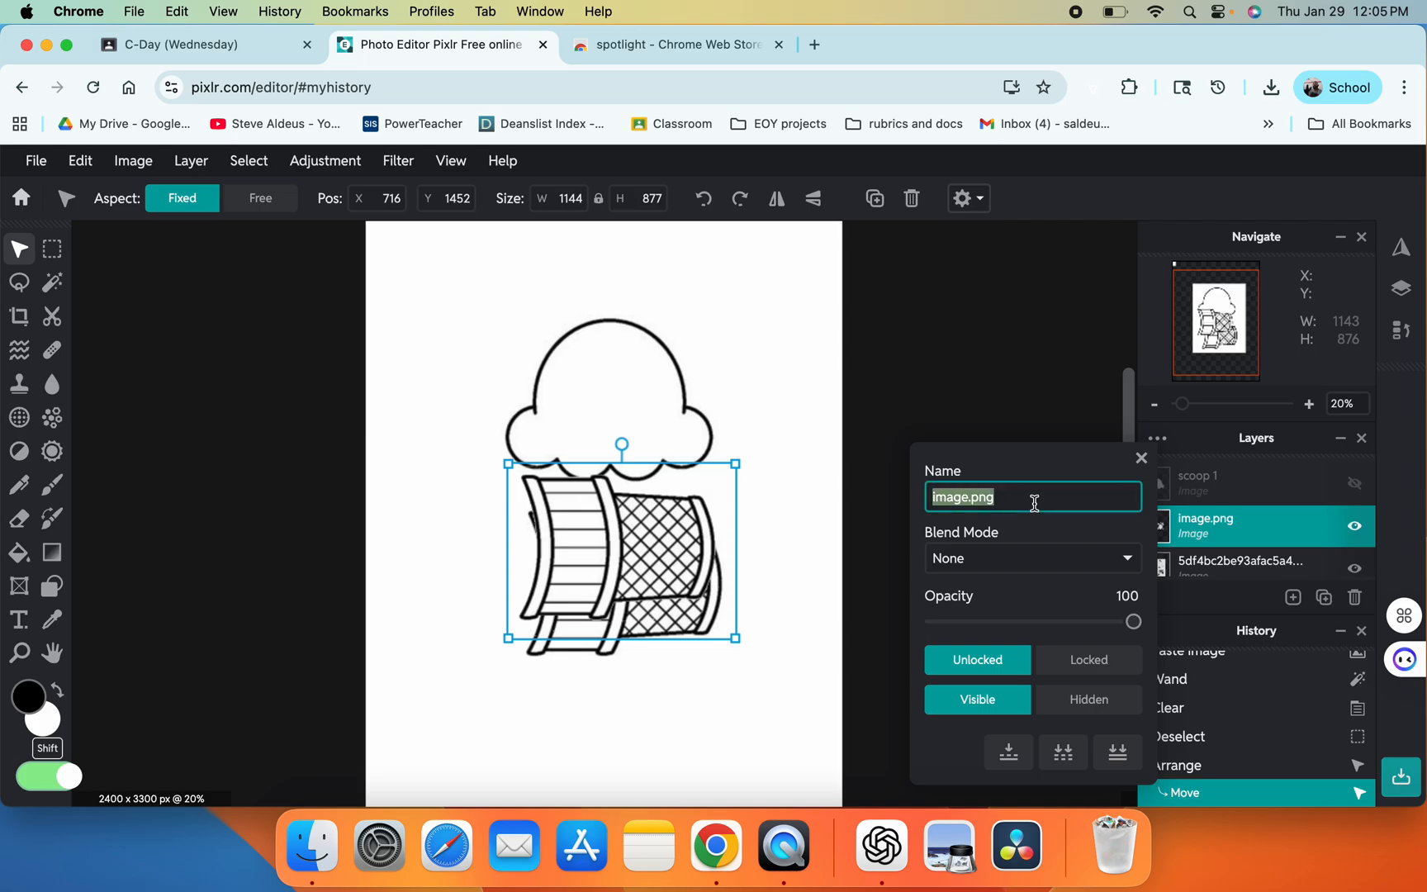
pyautogui.write('cone')
pyautogui.press('Return')
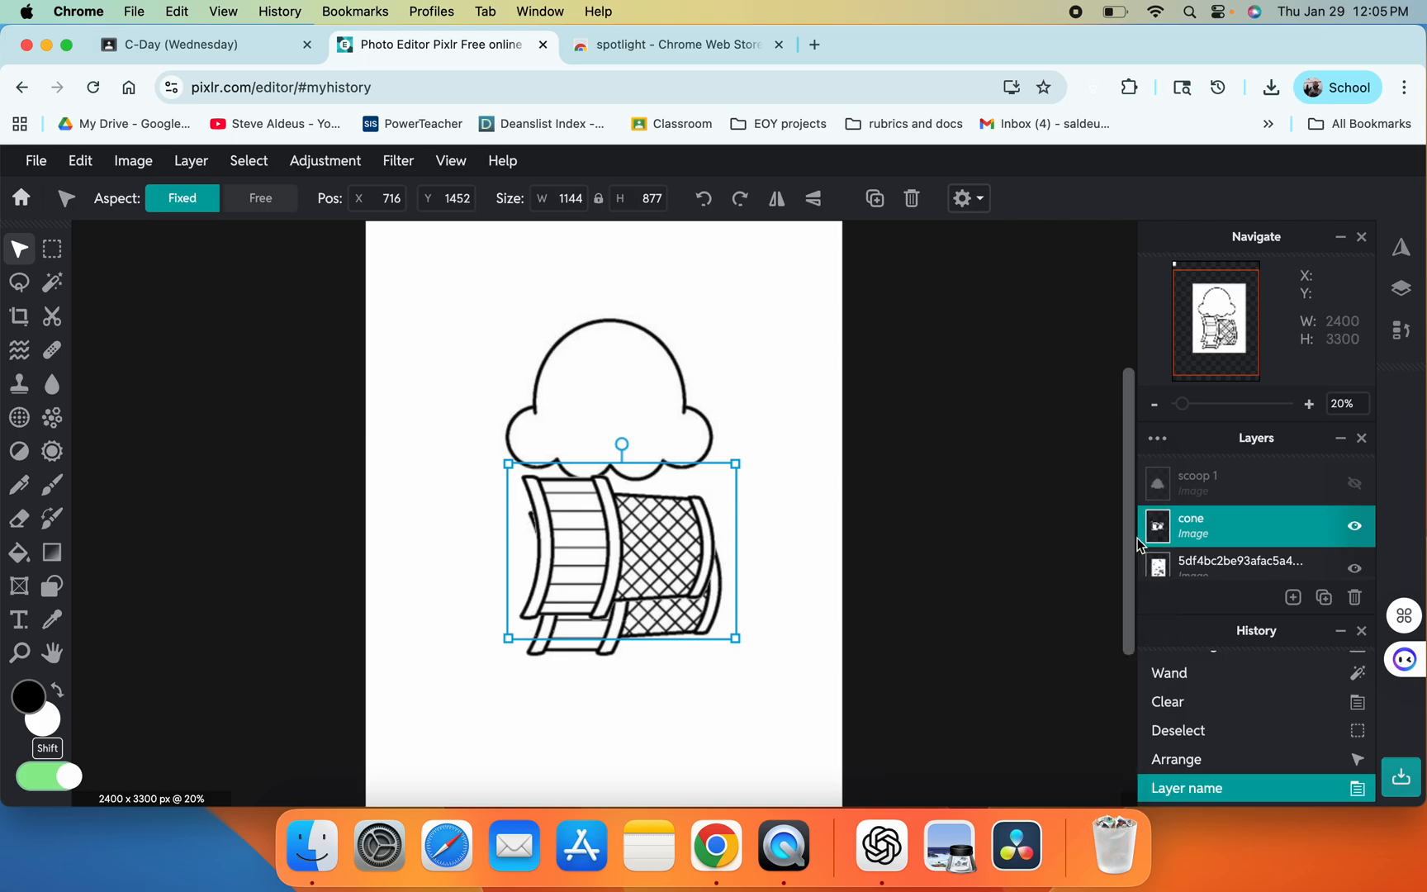
# Step: Delete the original template image layer between the cone layer and Layer 1
pyautogui.click(1339, 631)
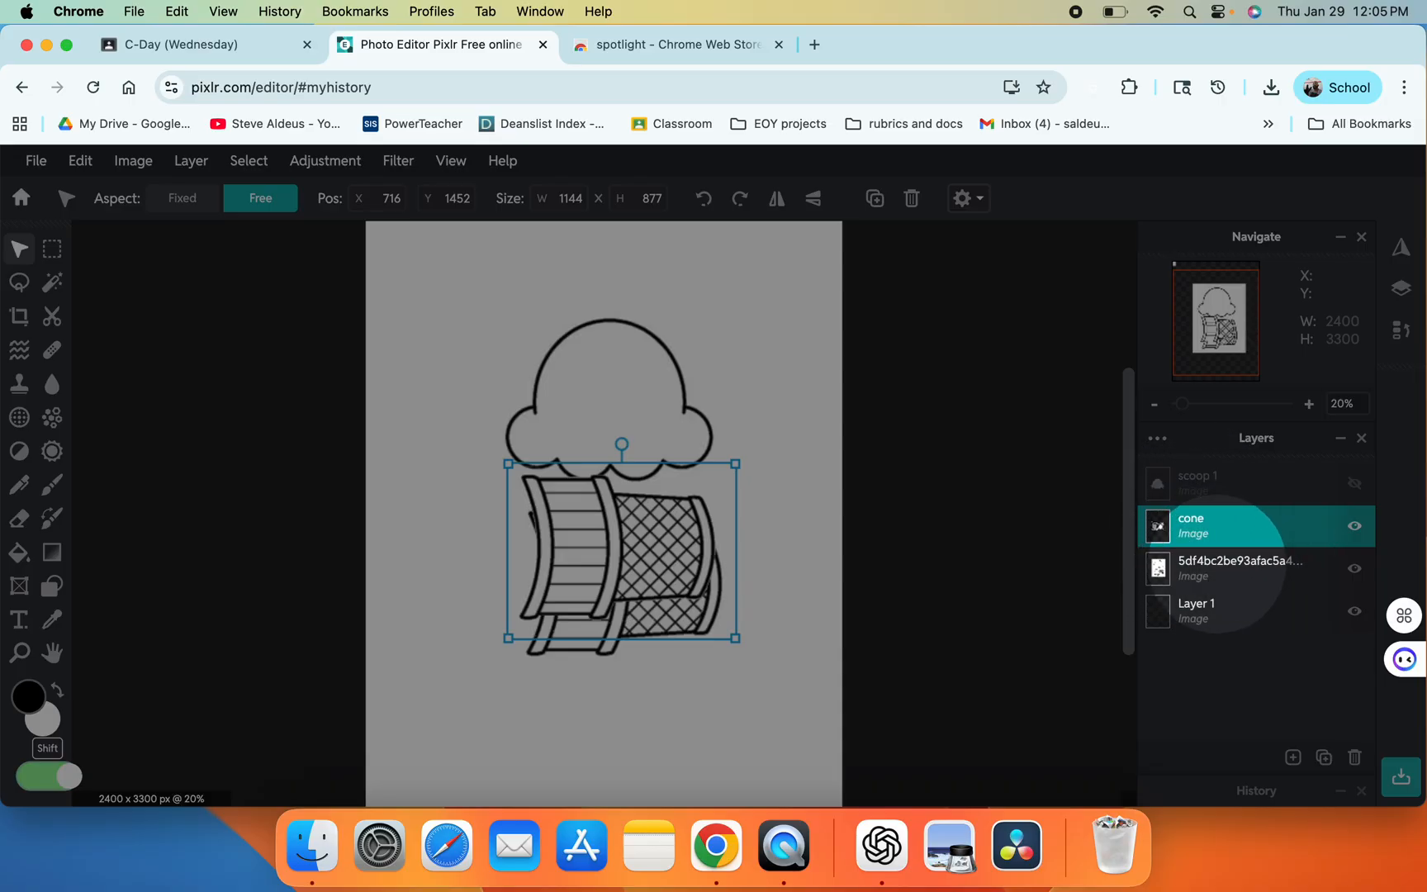
pyautogui.press('shift')
pyautogui.click(1220, 568)
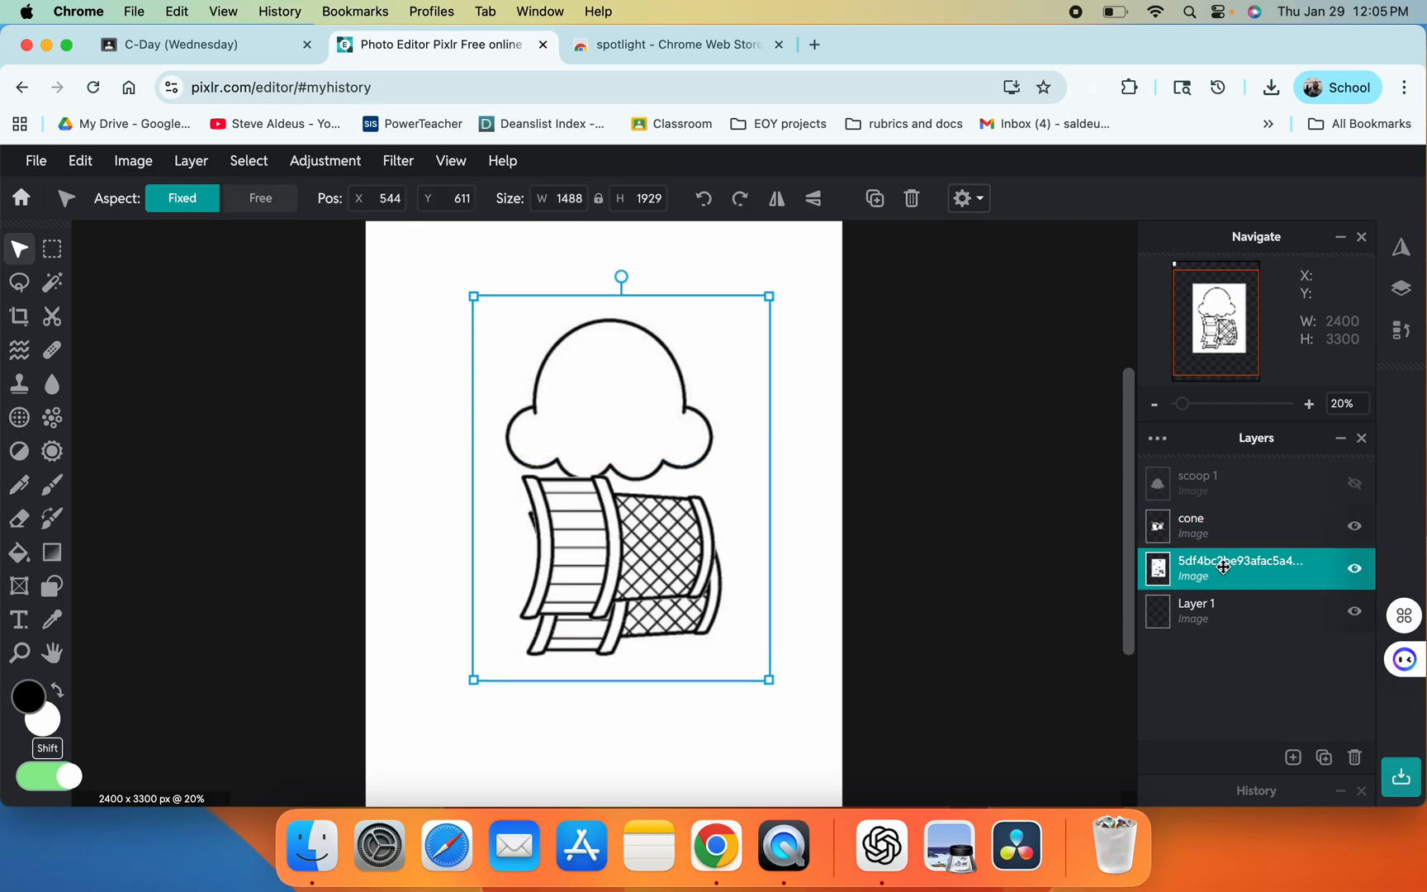
pyautogui.press('Delete')
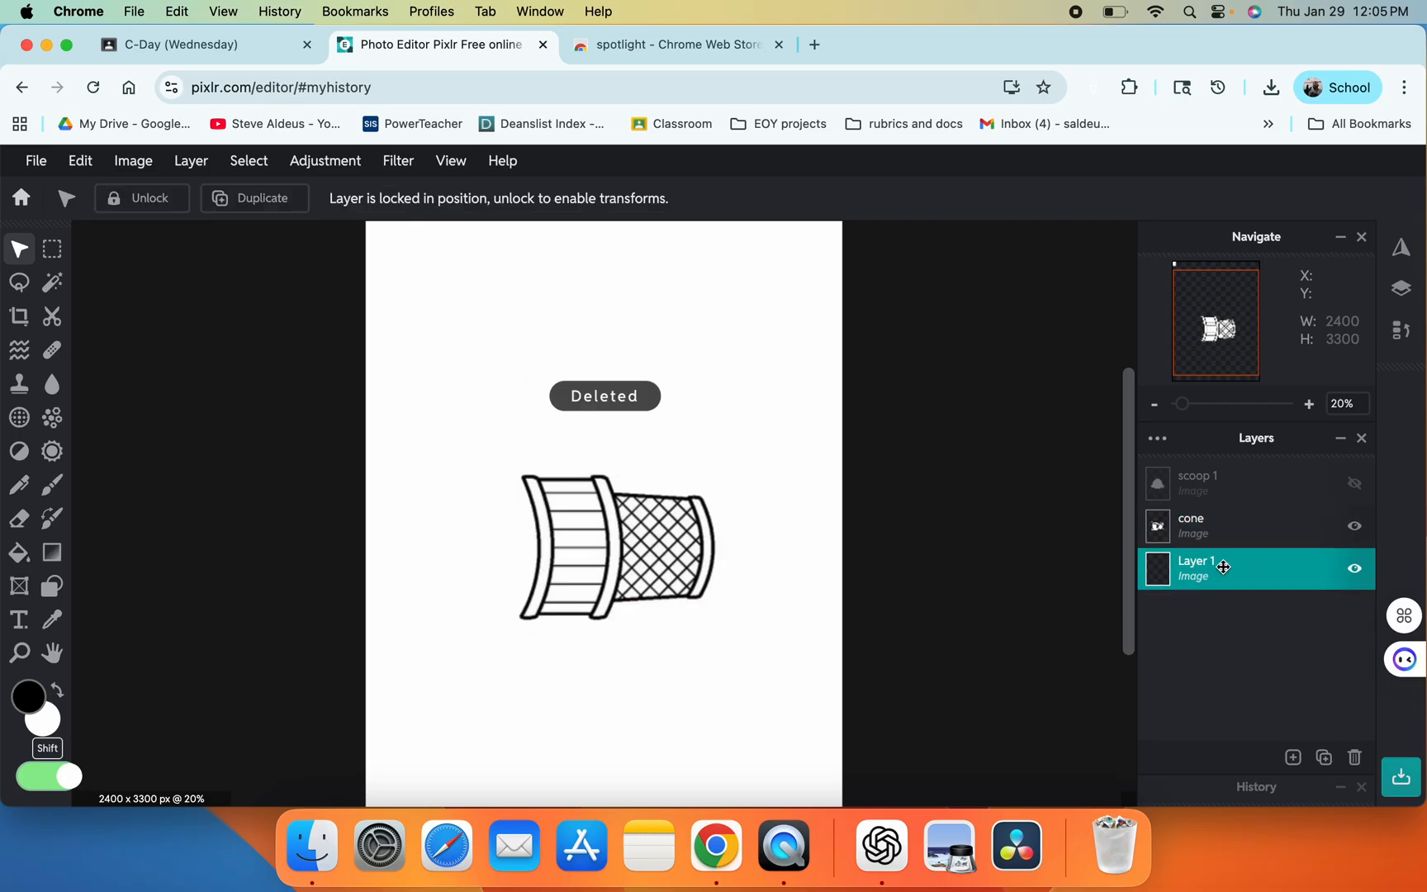
# Step: Unhide the scoop 1 layer and separate the pieces, placing the scoop at about Y 735 and the cone at about Y 1900
pyautogui.click(1354, 483)
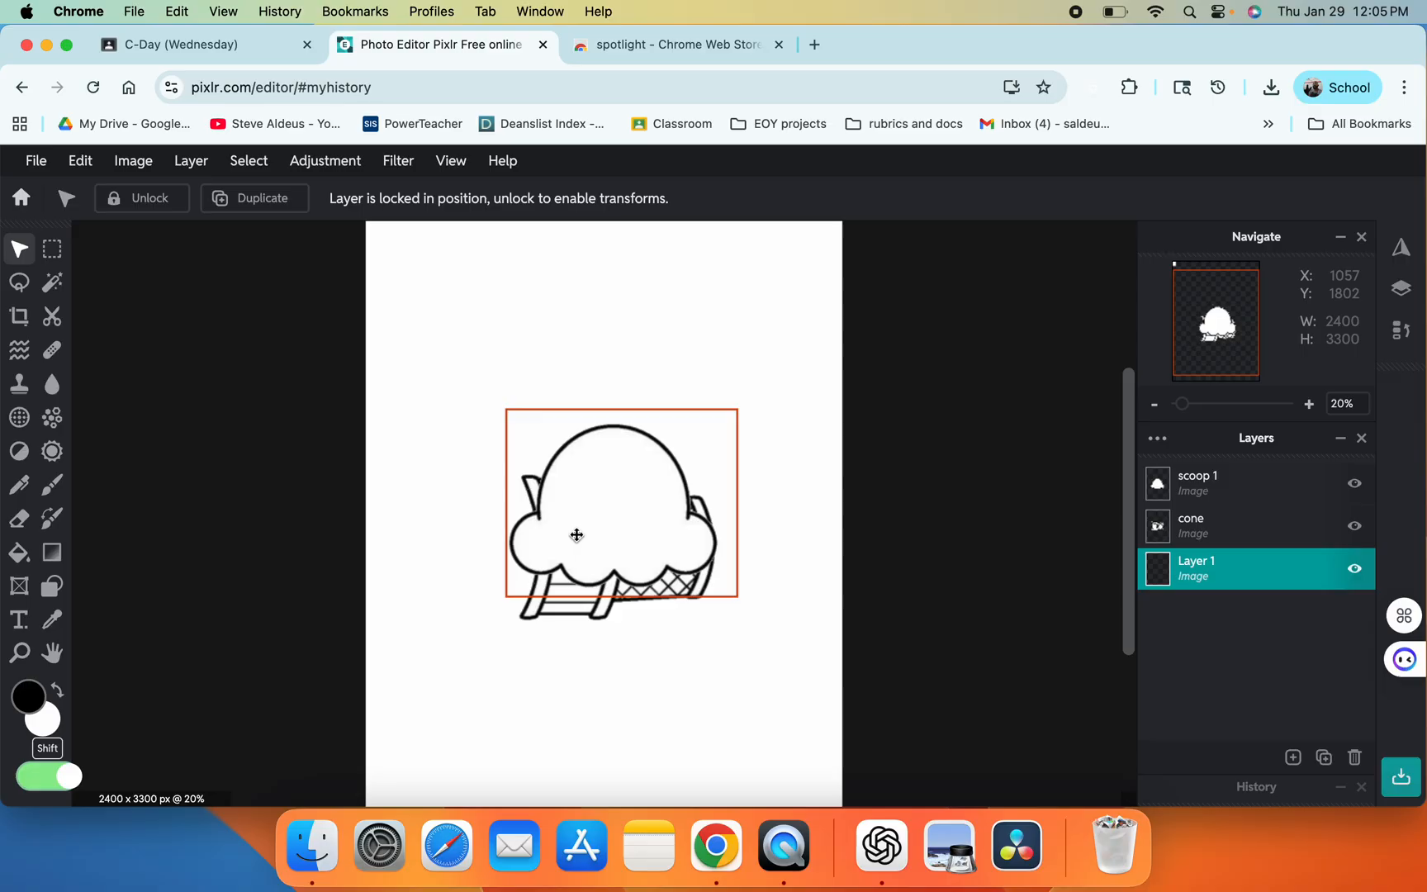
pyautogui.moveTo(577, 535); pyautogui.dragTo(568, 446)
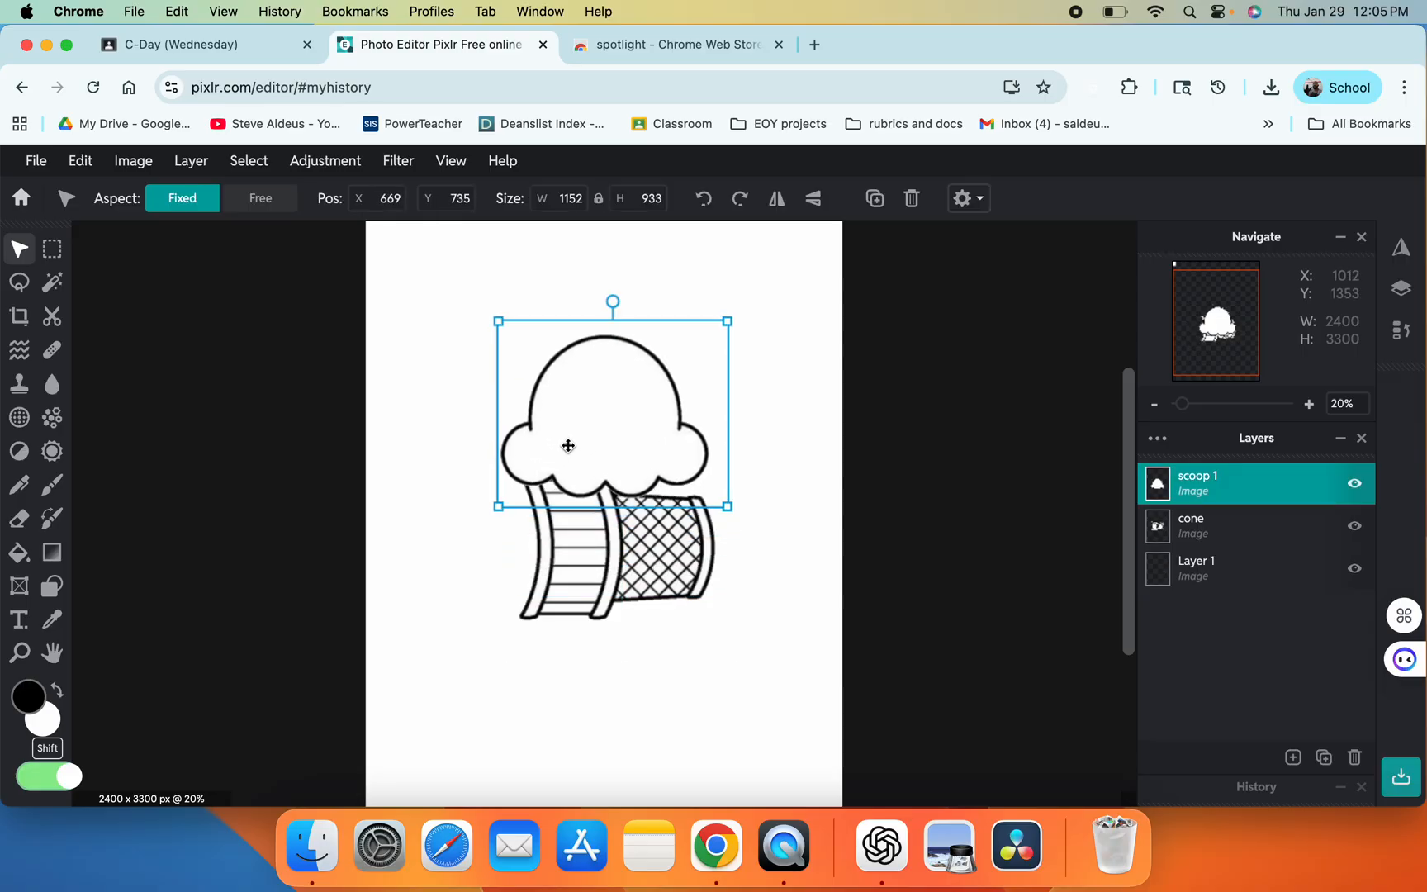
pyautogui.moveTo(614, 569); pyautogui.dragTo(611, 658)
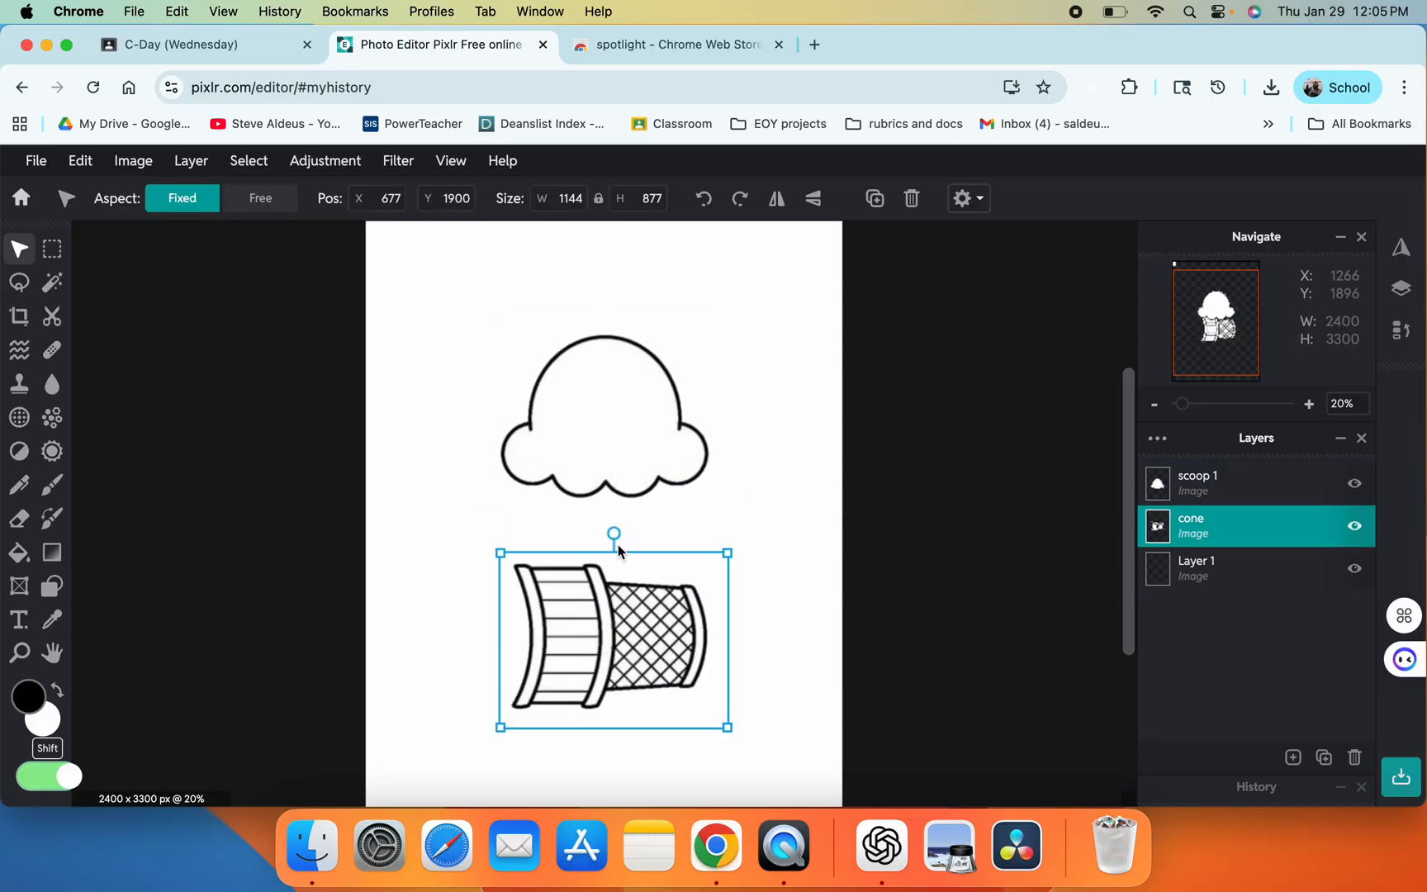
# Step: Rotate the sideways cone a quarter turn so that it stands upright with its wide rim facing up
pyautogui.press('shift')
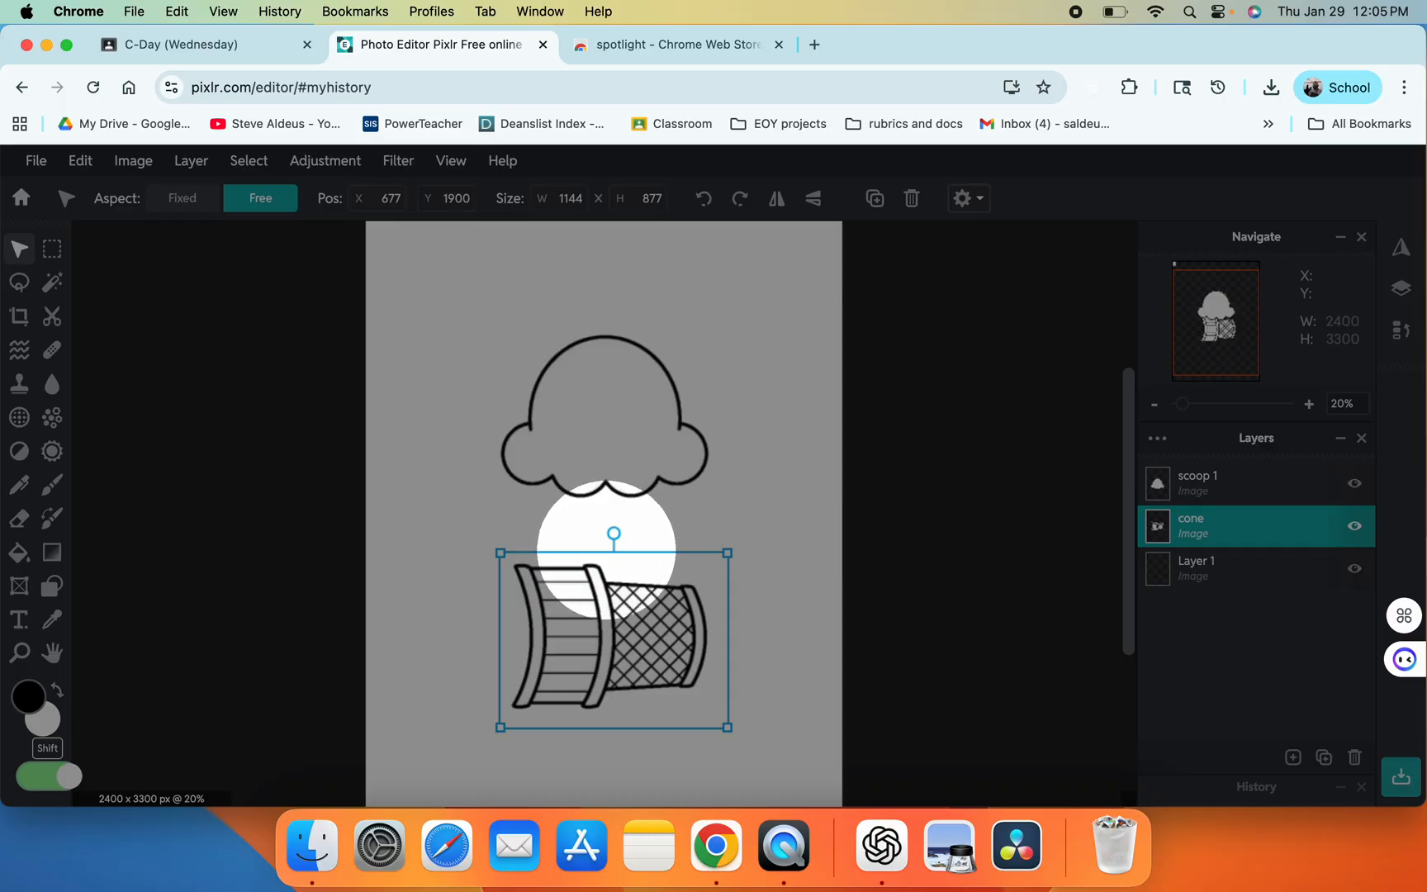
pyautogui.press('shift')
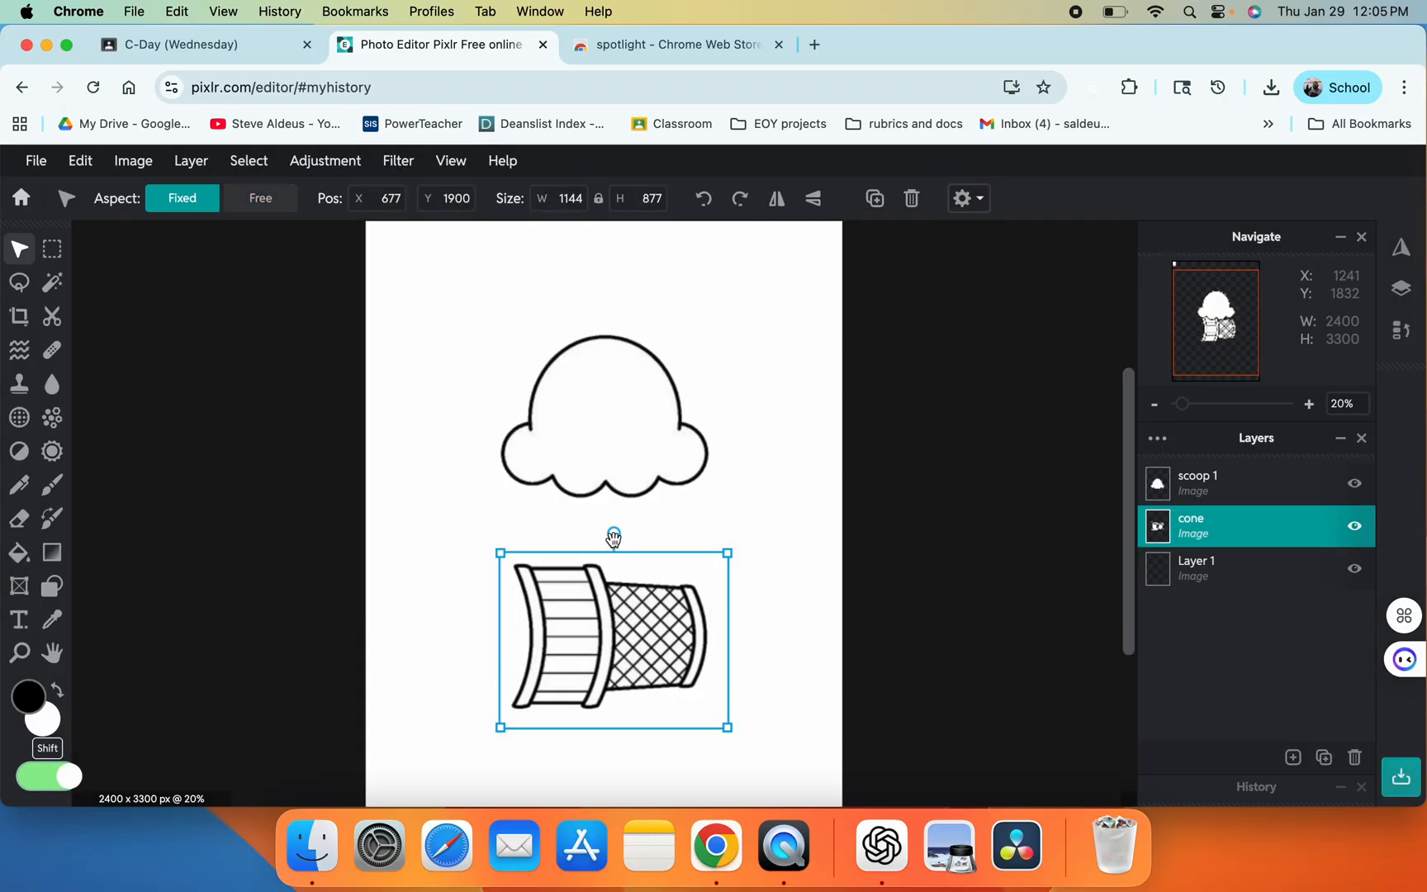
pyautogui.moveTo(617, 530); pyautogui.dragTo(690, 675)
# Step: Place the scoop over the cone's rim, at about X 675, Y 1431
pyautogui.moveTo(619, 441); pyautogui.dragTo(623, 552)
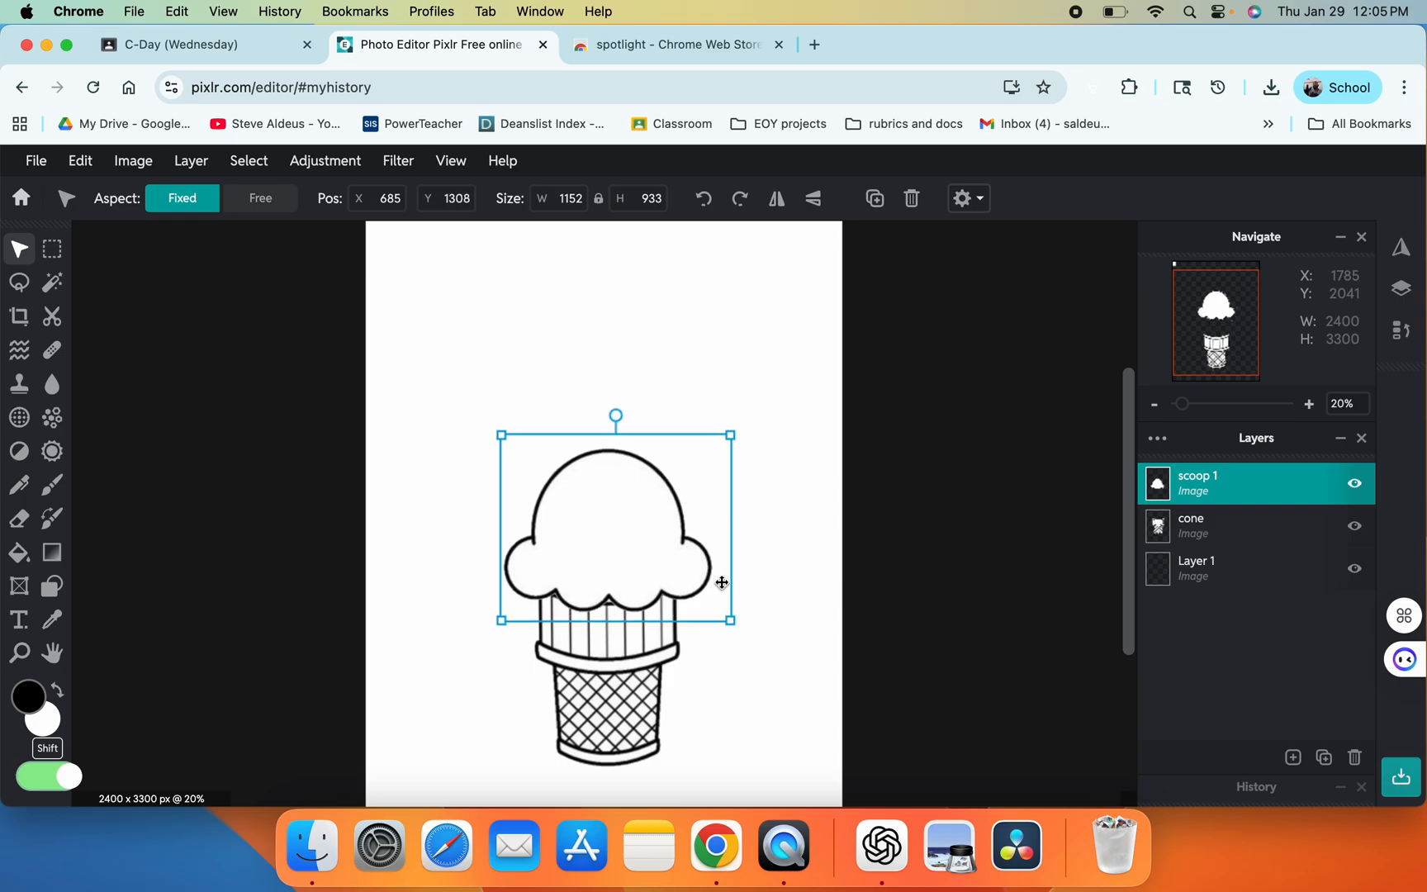
pyautogui.click(837, 566)
pyautogui.click(592, 554)
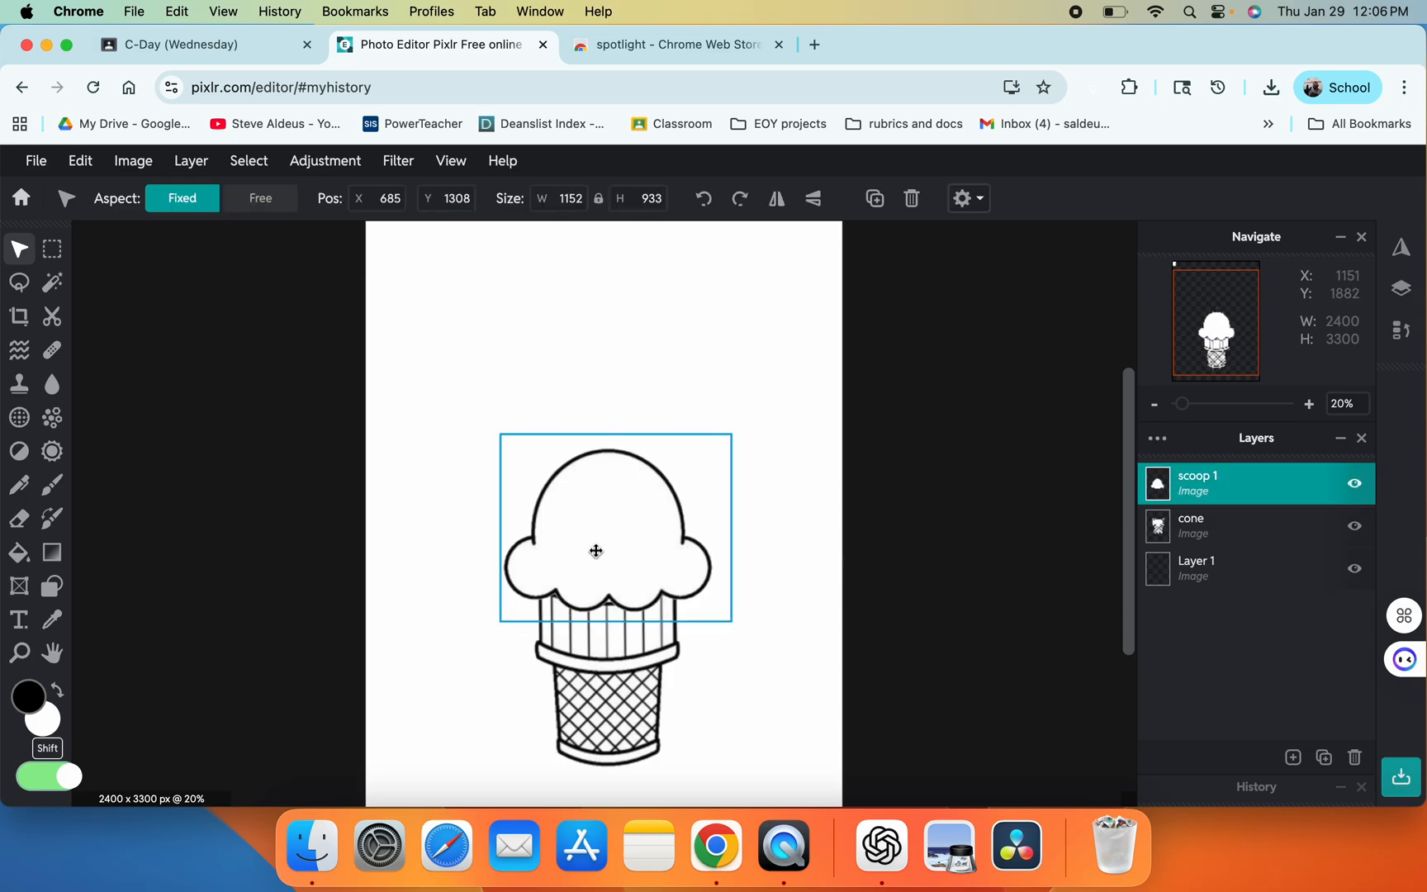
pyautogui.moveTo(592, 554); pyautogui.dragTo(594, 575)
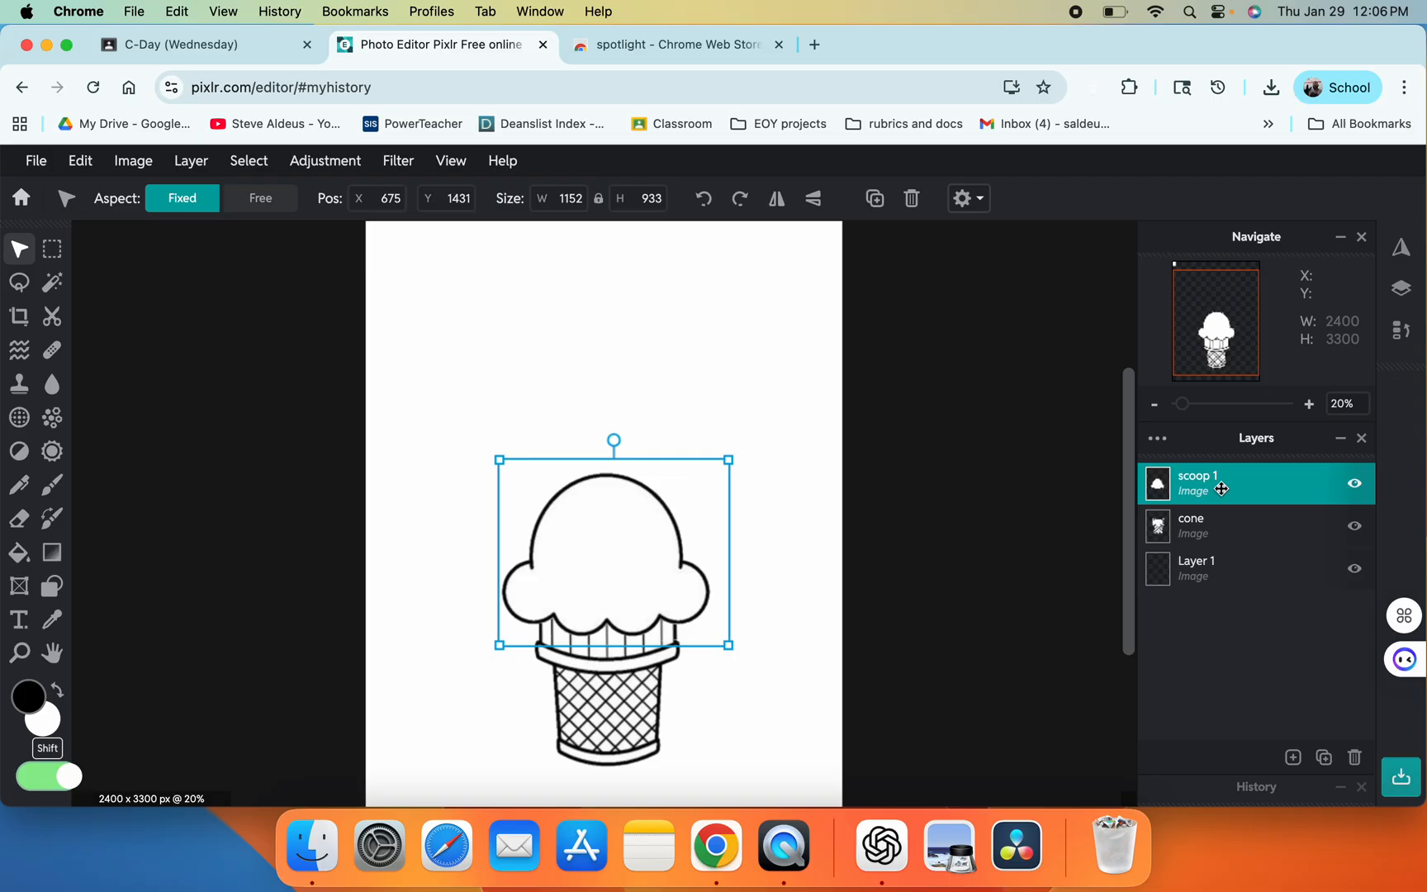
# Step: Duplicate the scoop 1 layer and move the copy straight up to about Y 1030 as a second scoop
pyautogui.press('shift')
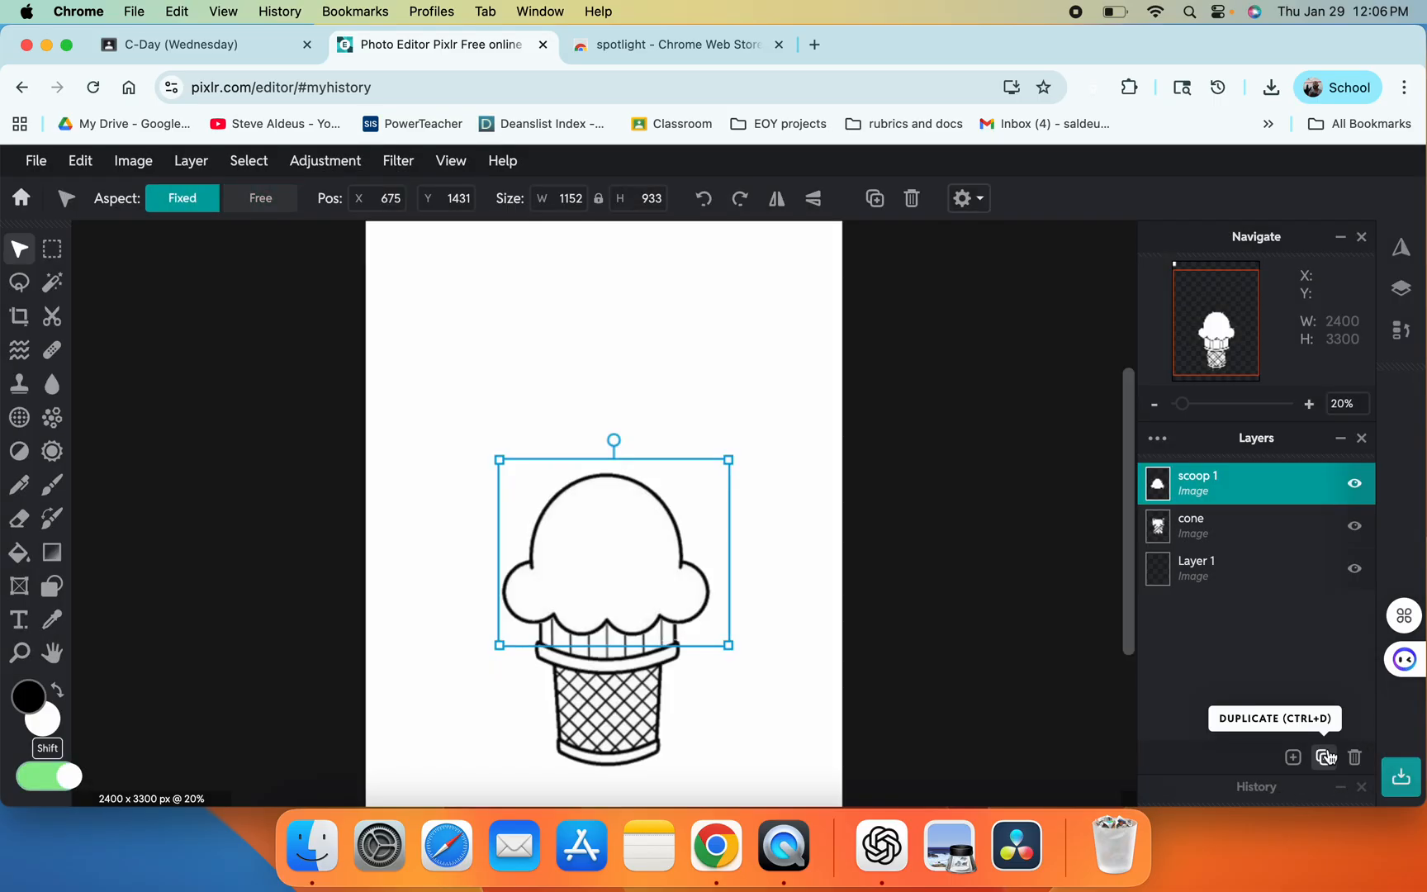
pyautogui.click(1325, 757)
pyautogui.press('shift')
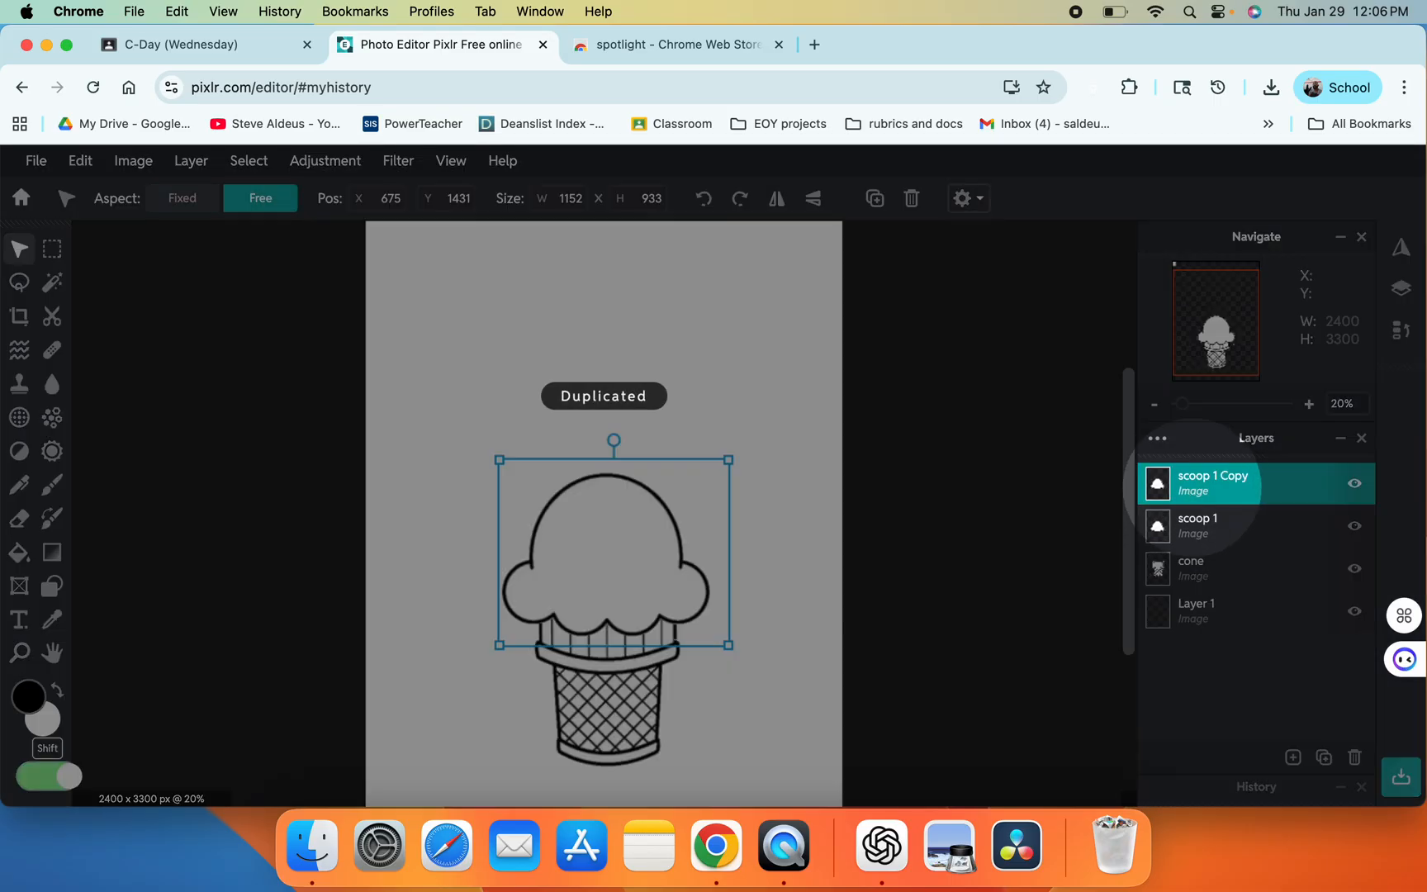
pyautogui.moveTo(621, 544); pyautogui.dragTo(618, 465)
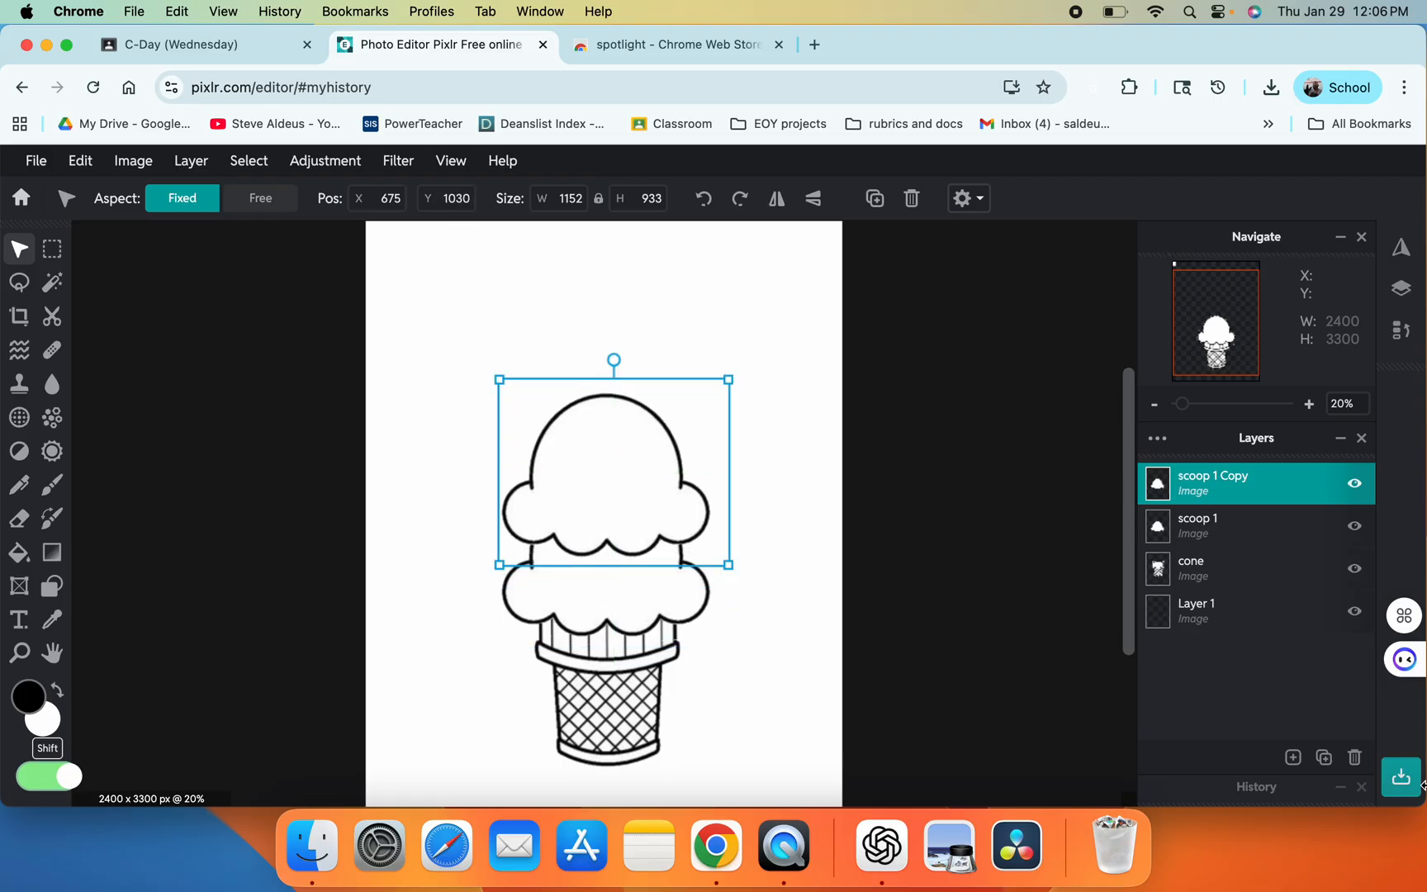
# Step: Duplicate the second scoop and move the new copy straight up to about Y 654 as a third scoop
pyautogui.click(1323, 757)
pyautogui.press('shift')
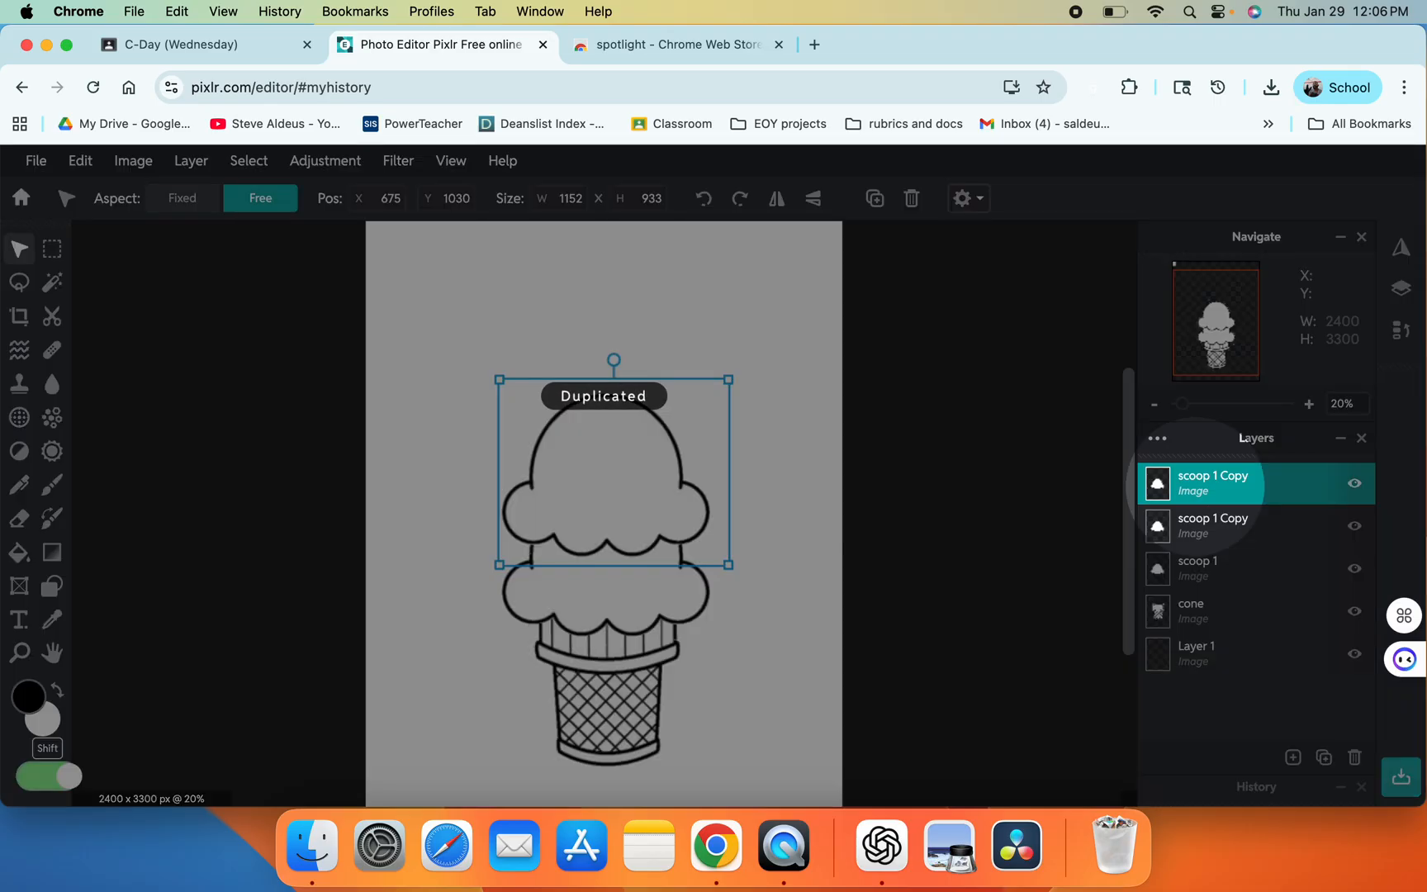
pyautogui.moveTo(640, 506); pyautogui.dragTo(633, 431)
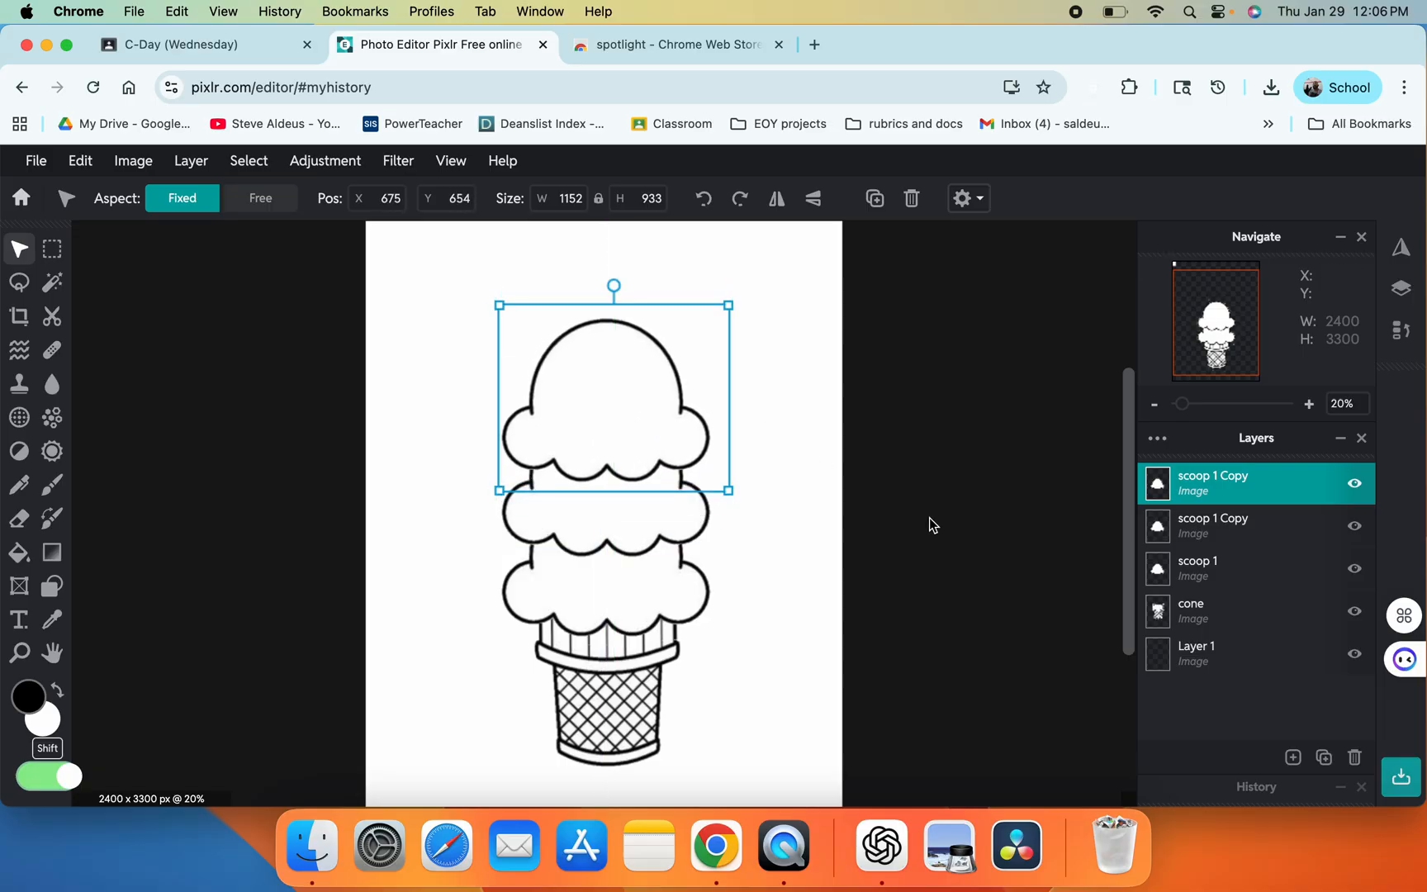
# Step: Rename the middle scoop's layer to "scoop 2"
pyautogui.doubleClick(1260, 529)
pyautogui.click(1064, 522)
pyautogui.press('BackSpace')
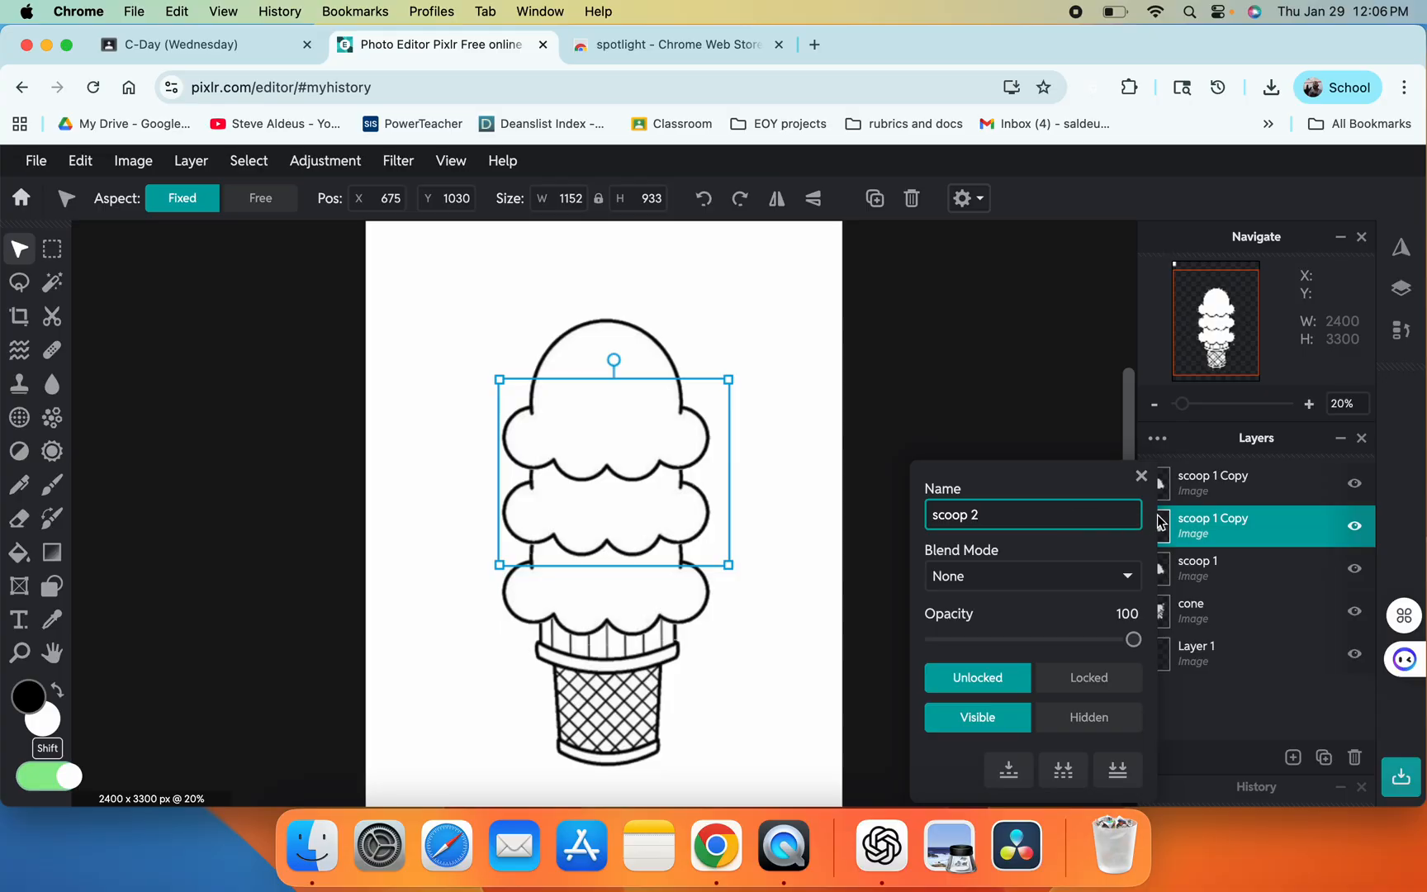
pyautogui.write('2')
pyautogui.press('Return')
# Step: Rename the uppermost scoop's layer to "scoop 3" and deselect it
pyautogui.doubleClick(1215, 492)
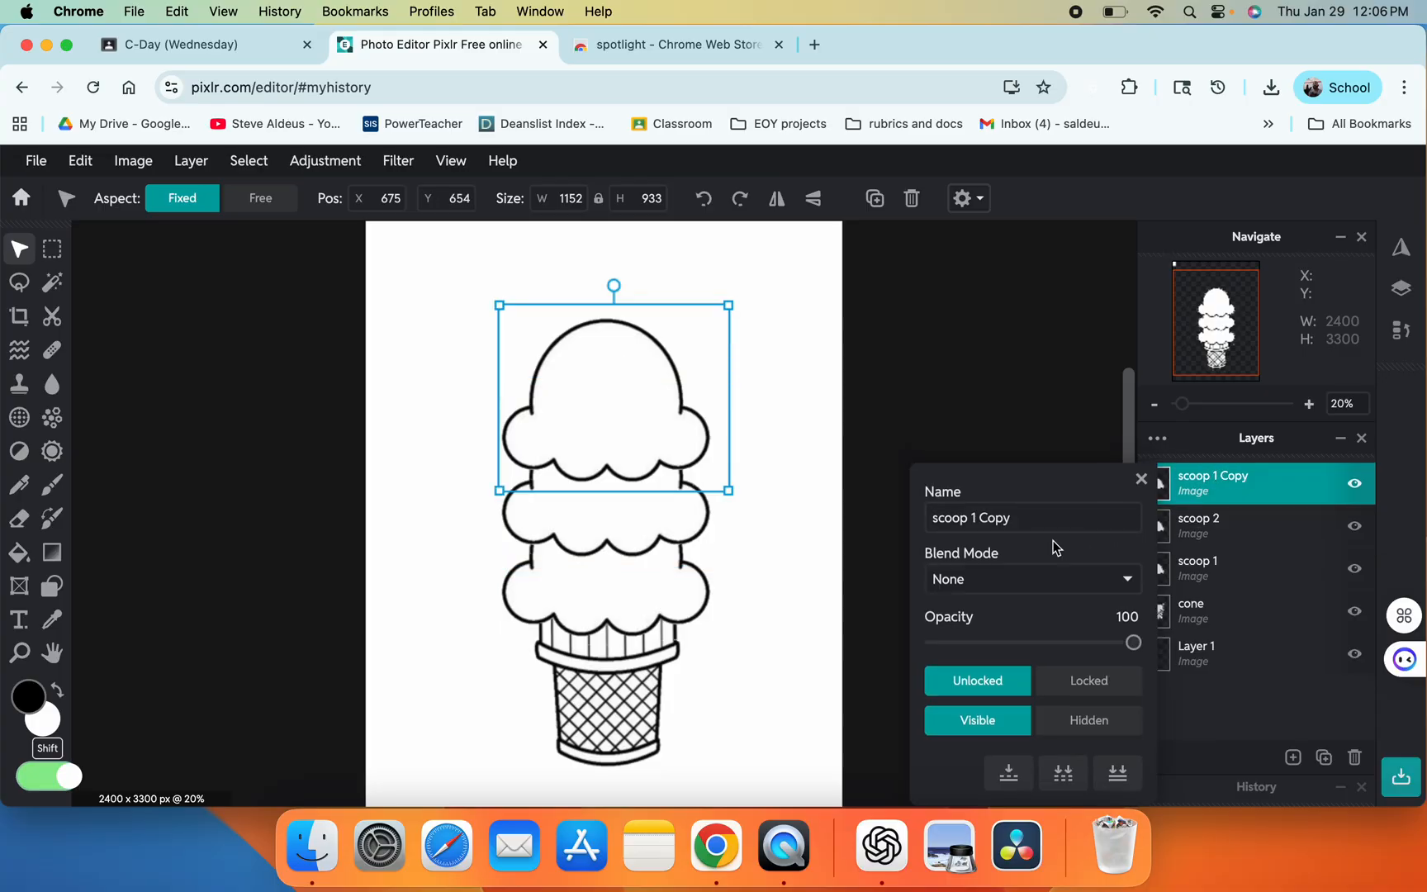
pyautogui.click(1051, 518)
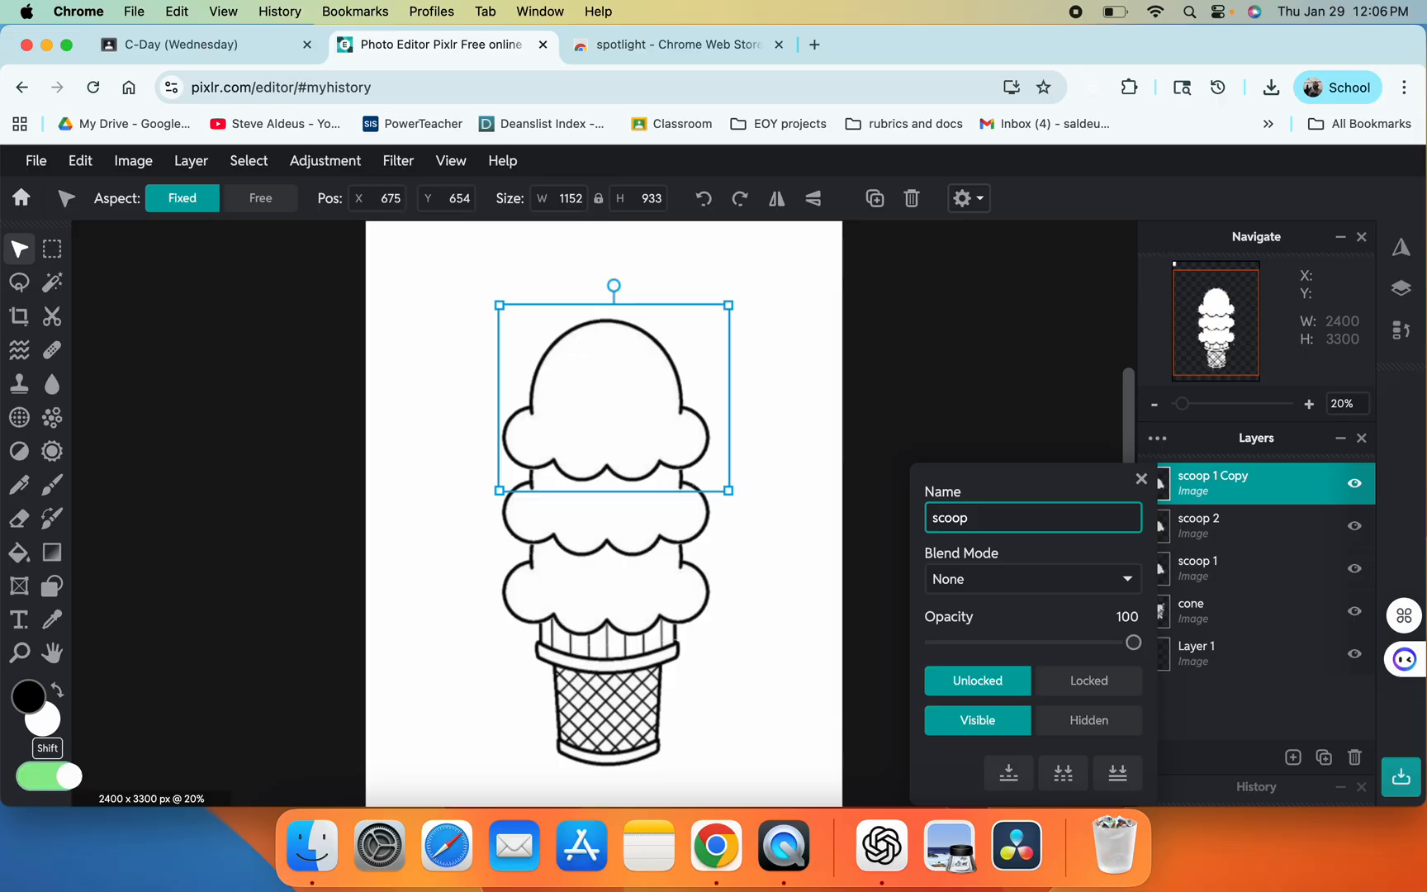
pyautogui.write('3')
pyautogui.press('Return')
pyautogui.click(929, 367)
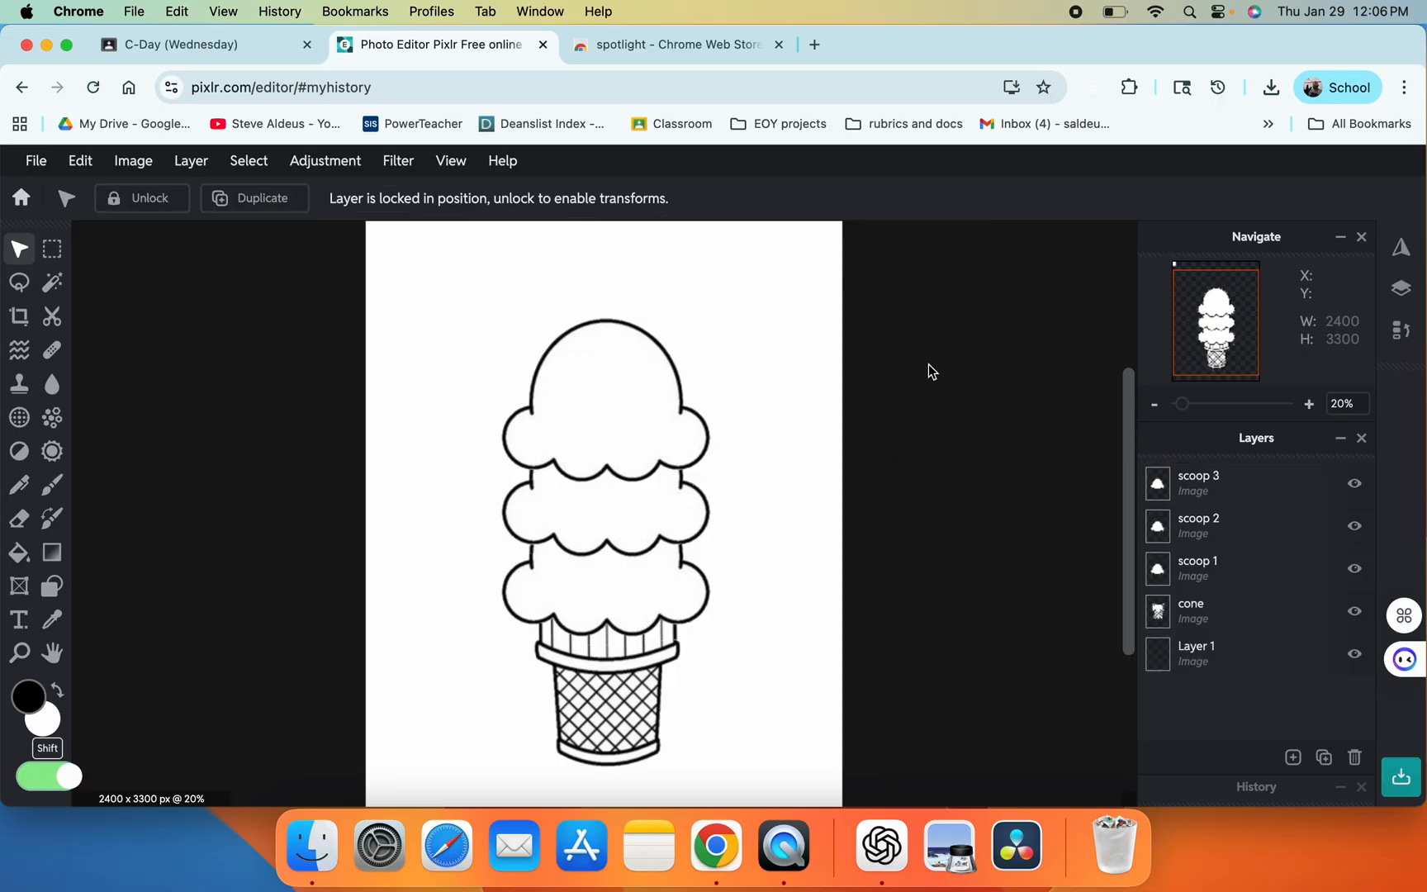
# Step: Add an empty layer above the scoop 3 layer
pyautogui.click(1150, 409)
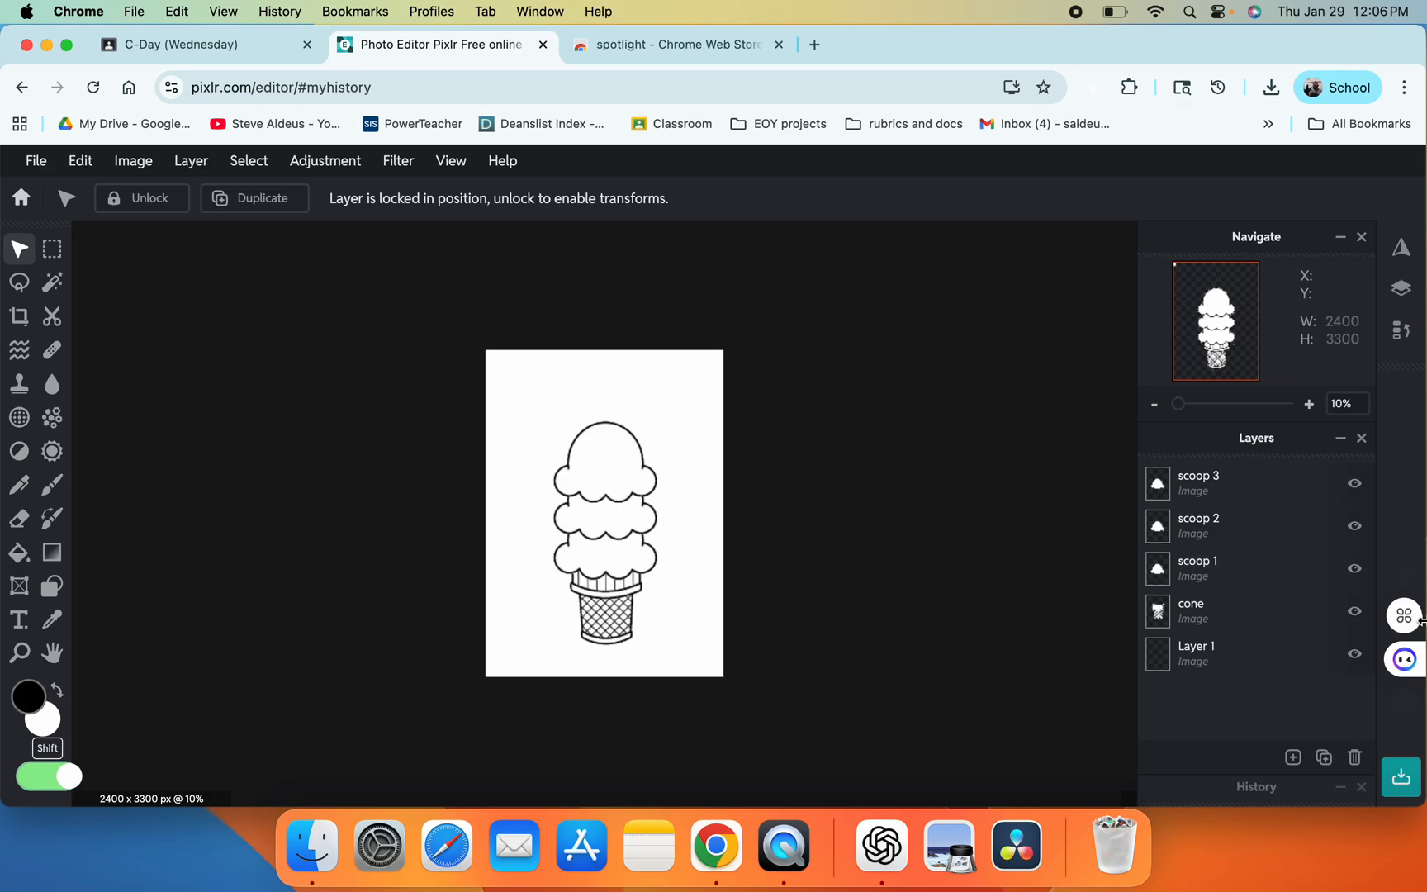
pyautogui.click(1292, 757)
pyautogui.click(1299, 764)
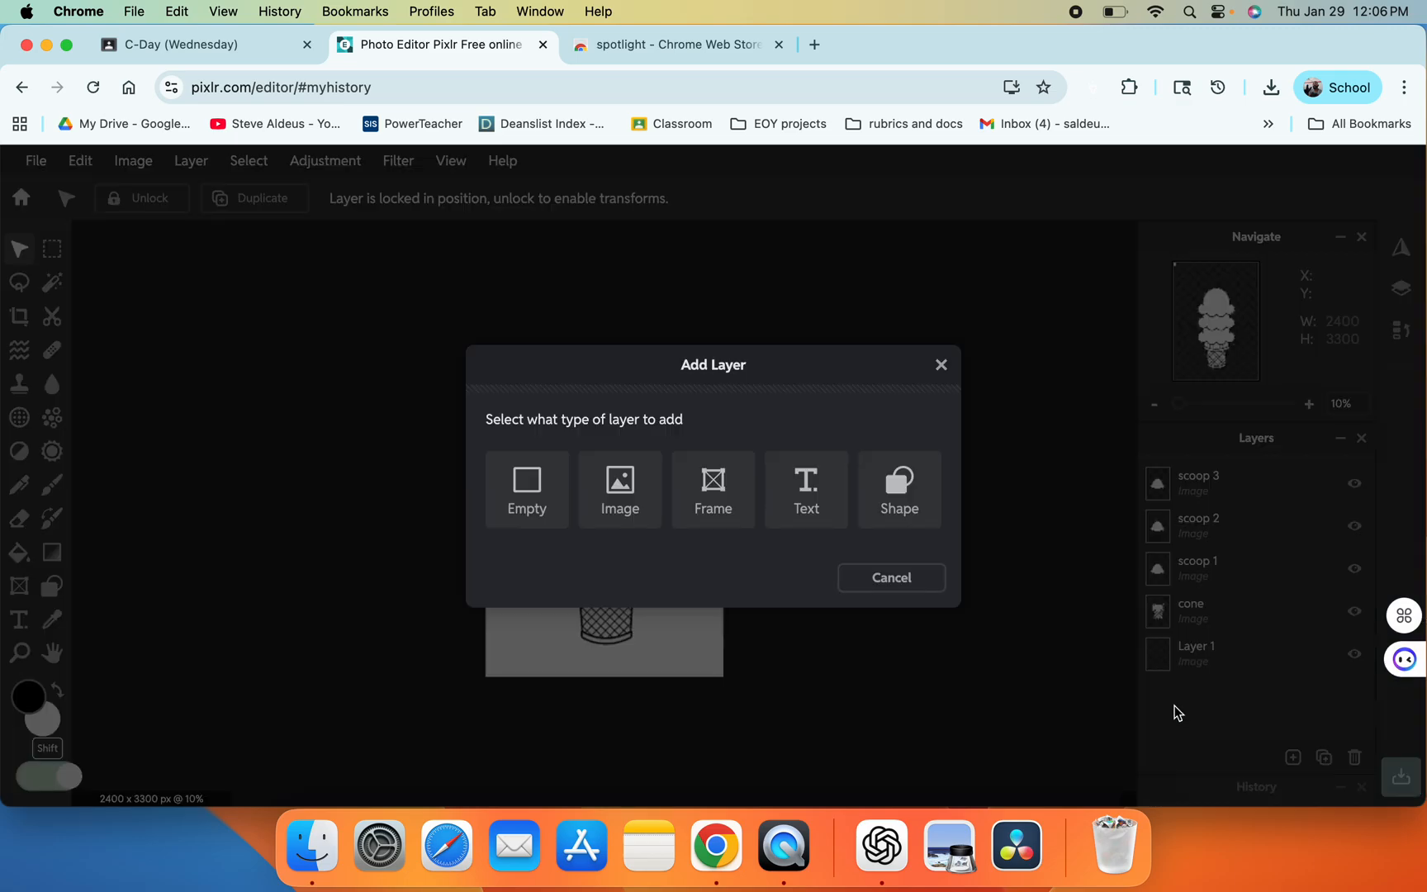
pyautogui.click(531, 493)
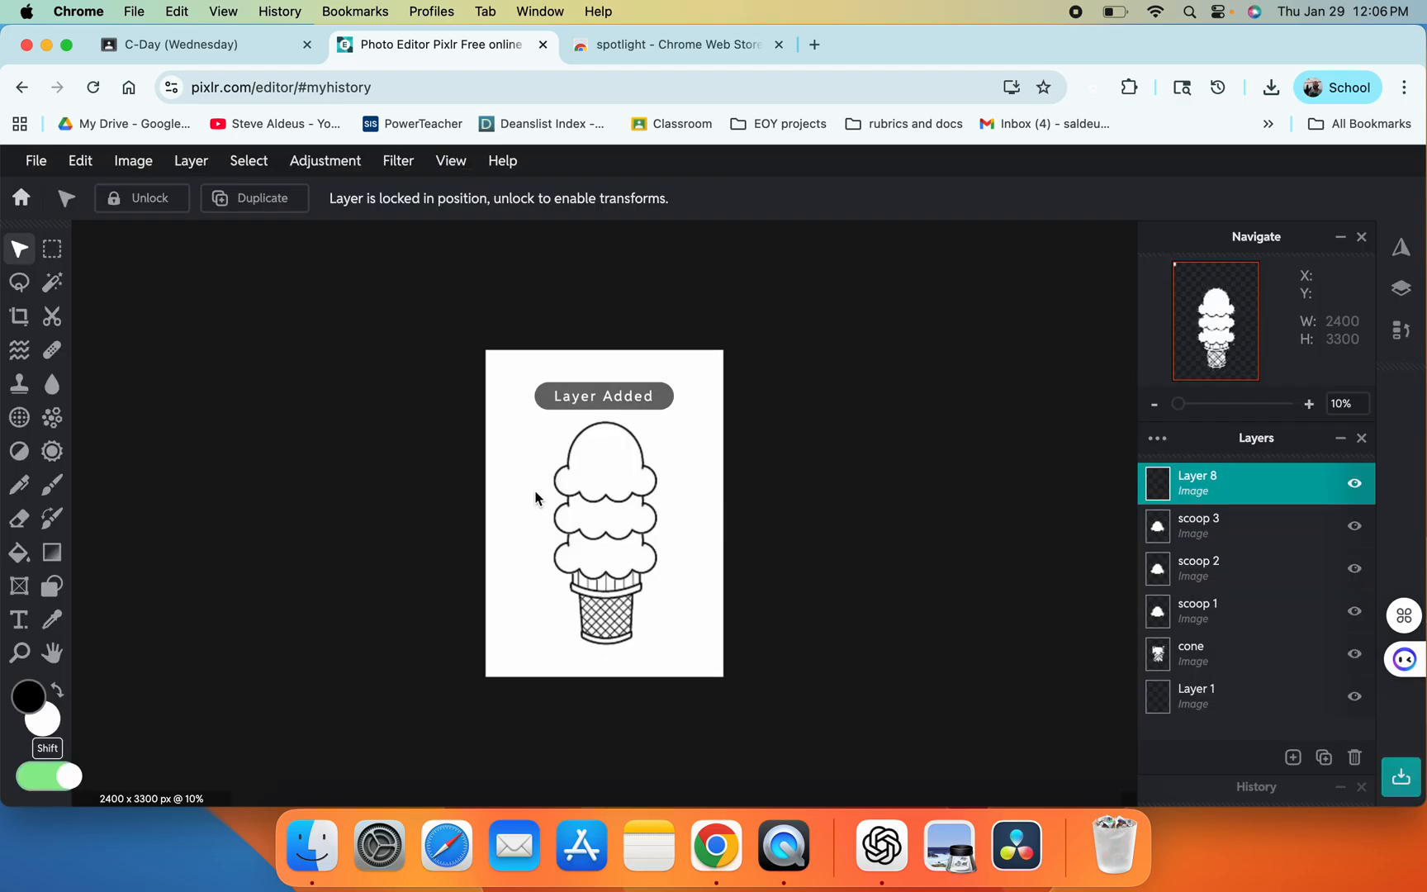
# Step: Set the Shape tool to Draw mode with the circle type and Fill switched on
pyautogui.click(51, 585)
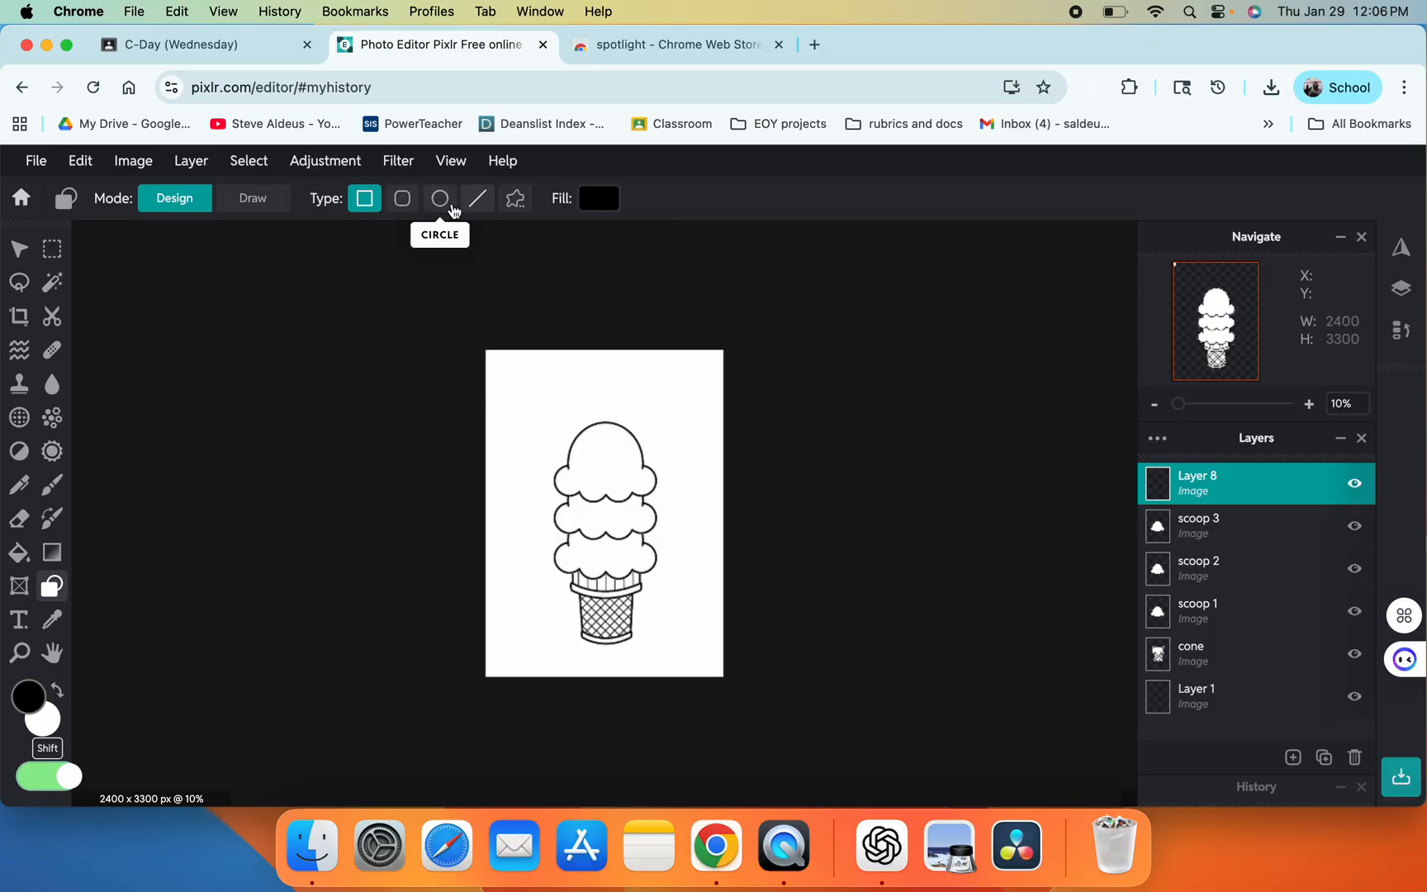
pyautogui.click(253, 199)
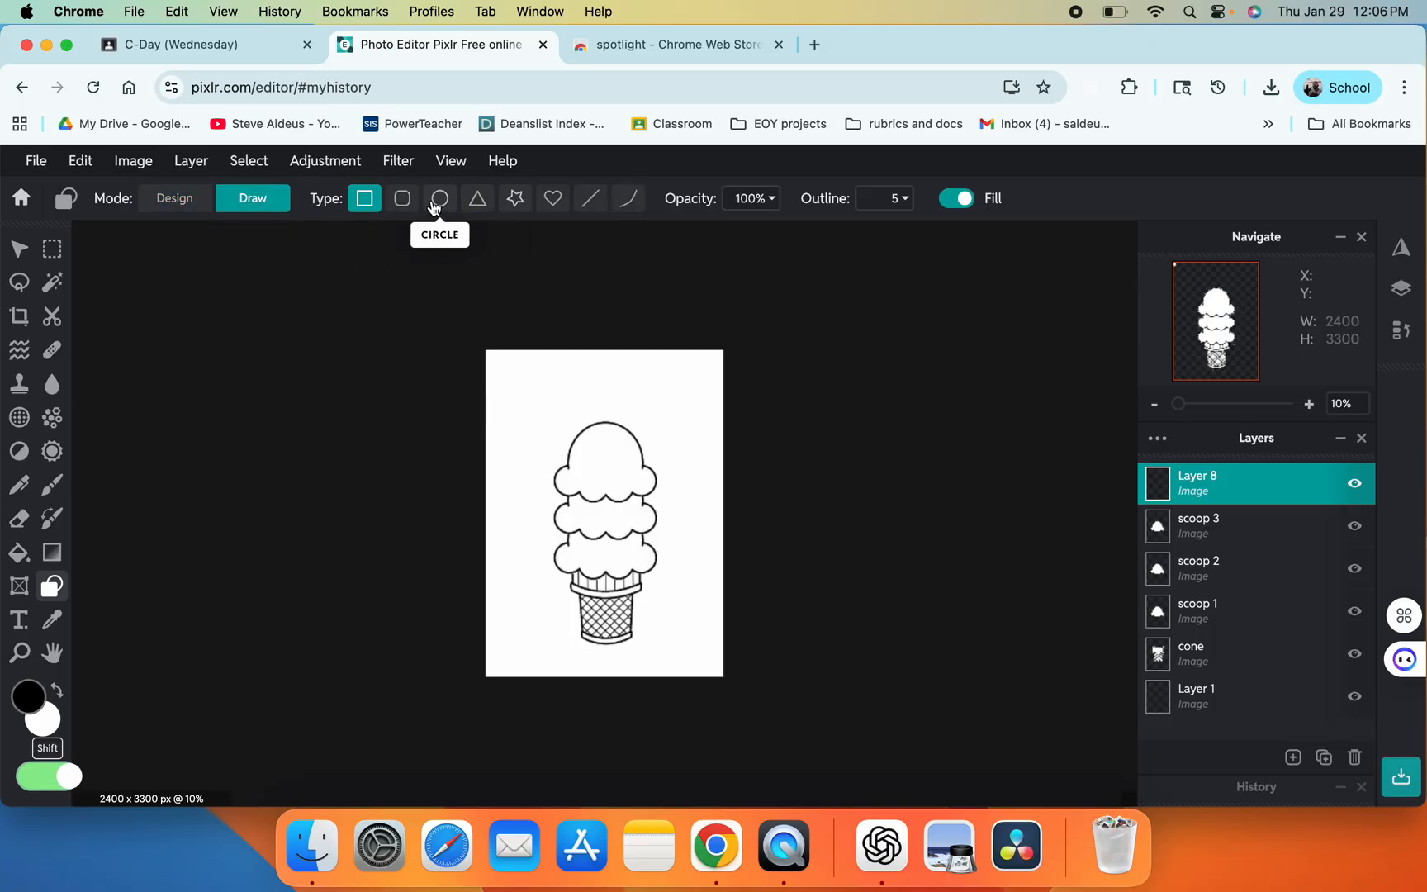
pyautogui.click(437, 206)
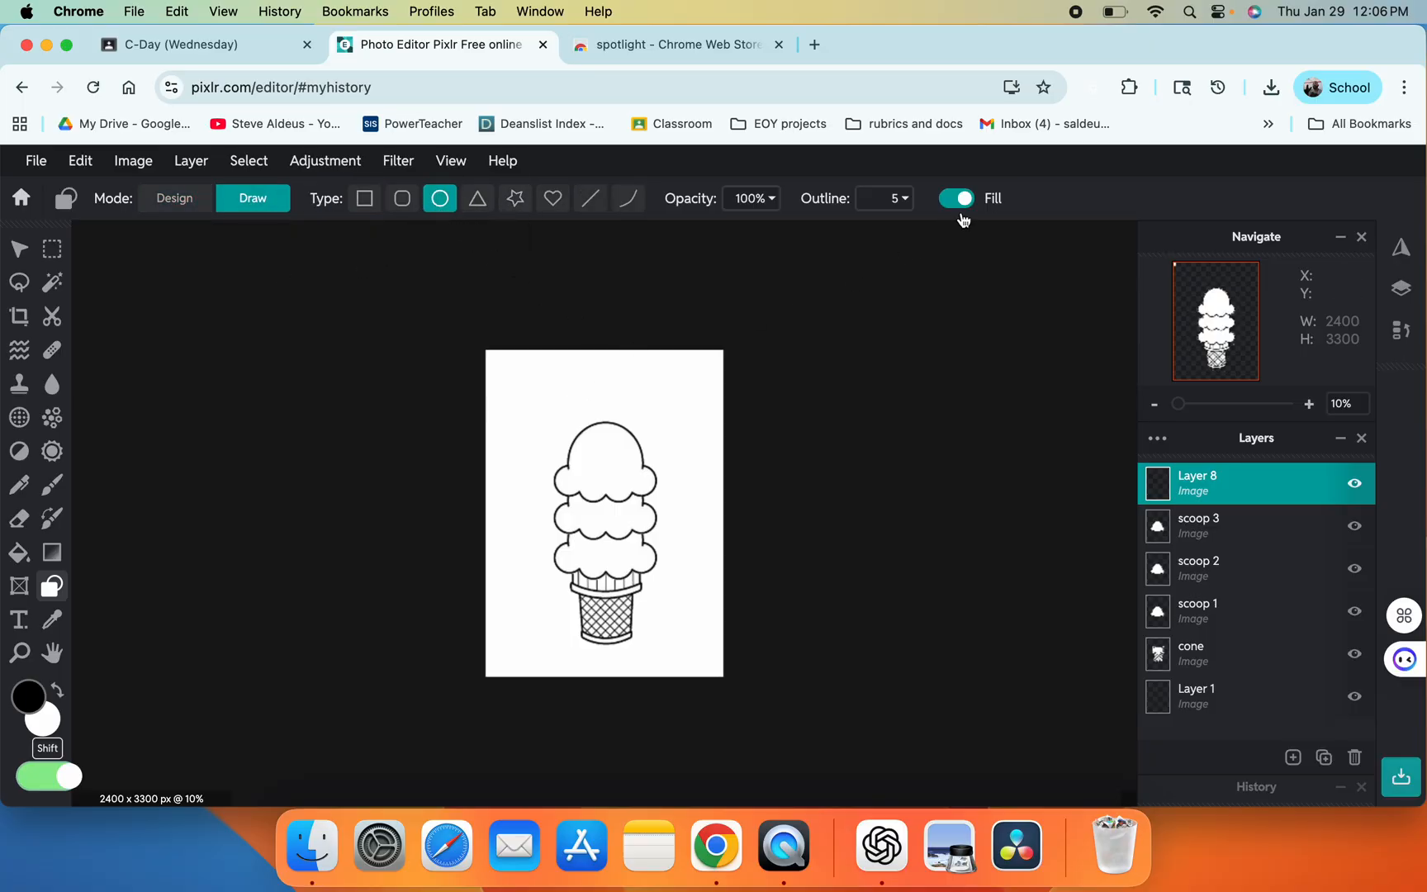
pyautogui.click(959, 200)
pyautogui.scroll(3, 623, 421)
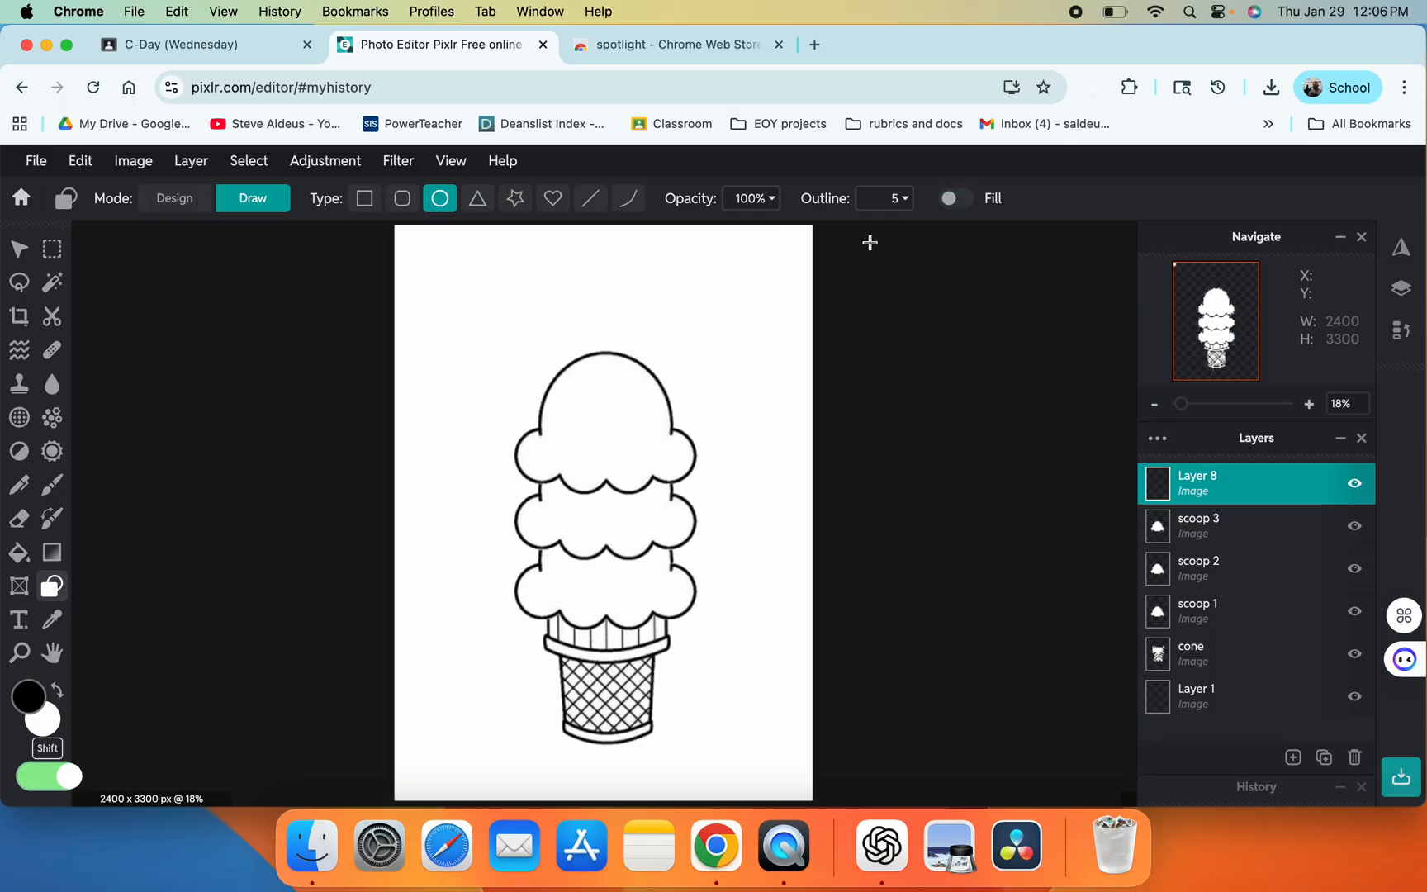
pyautogui.click(957, 199)
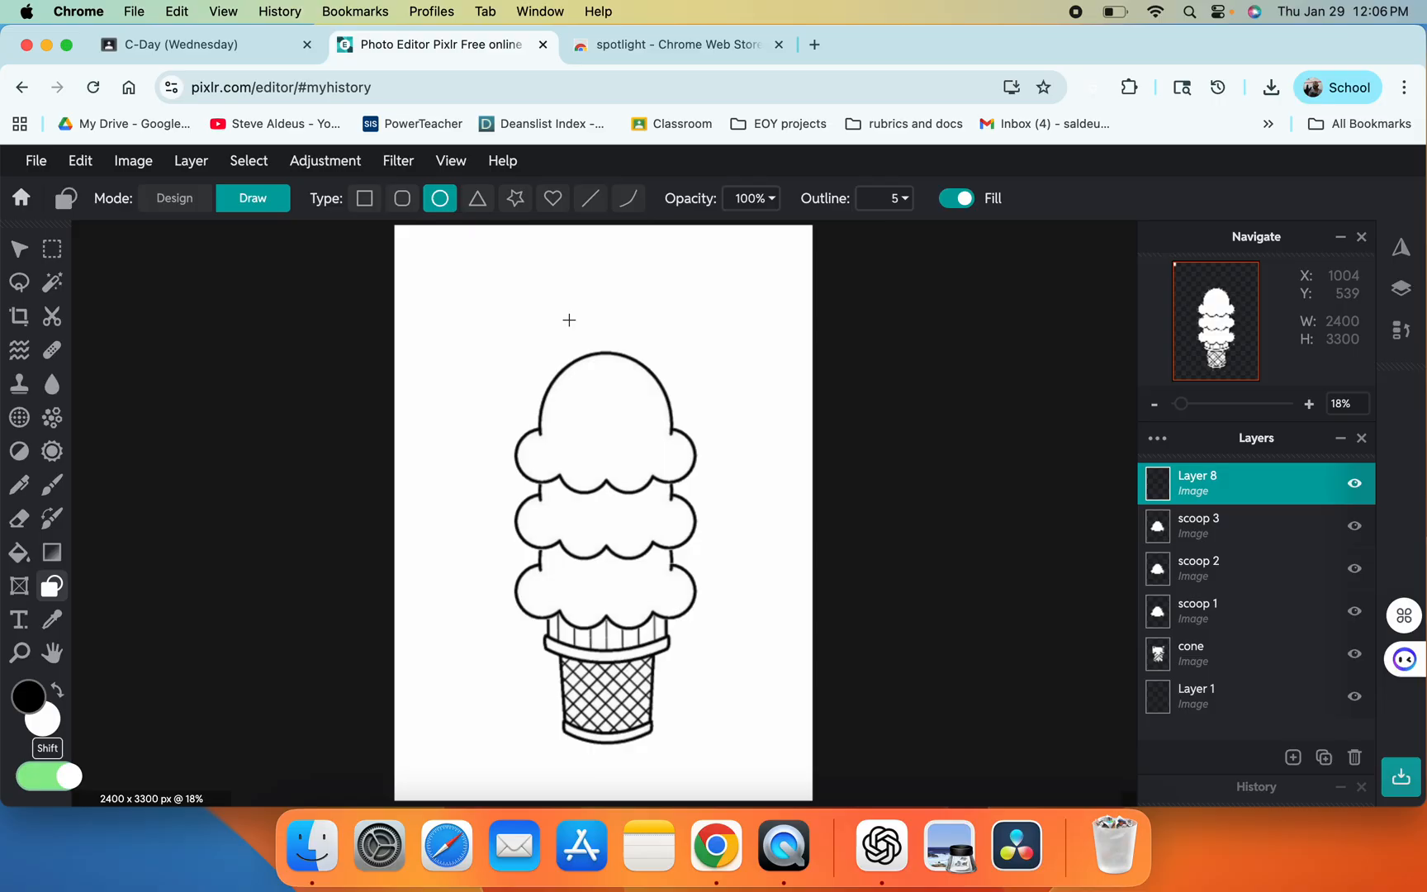
# Step: Draw a filled circle overlapping the crown of the uppermost scoop on the empty layer, and undo it
pyautogui.moveTo(578, 330); pyautogui.dragTo(660, 411)
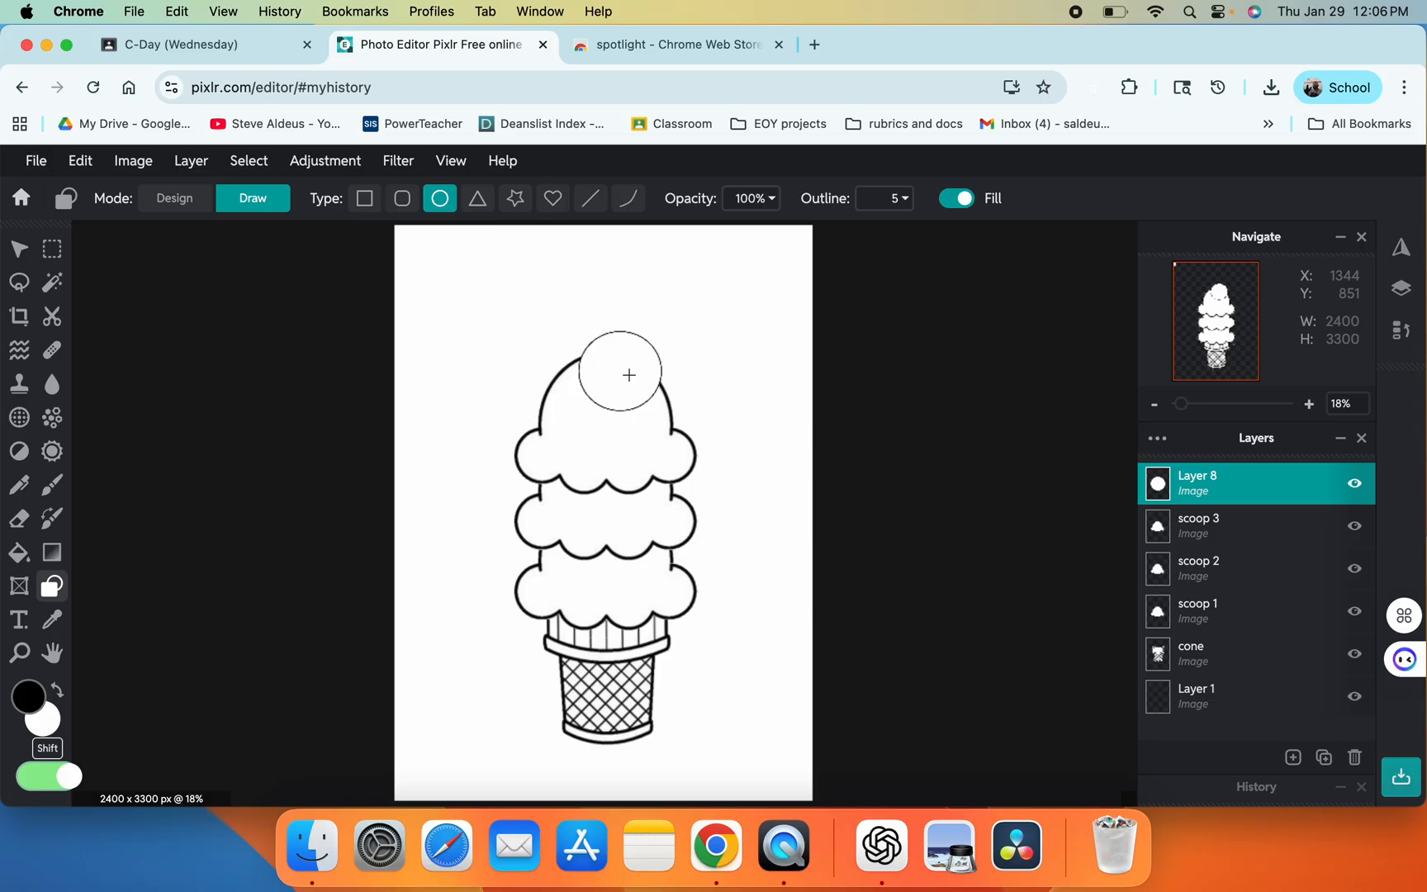
pyautogui.press('super+z')
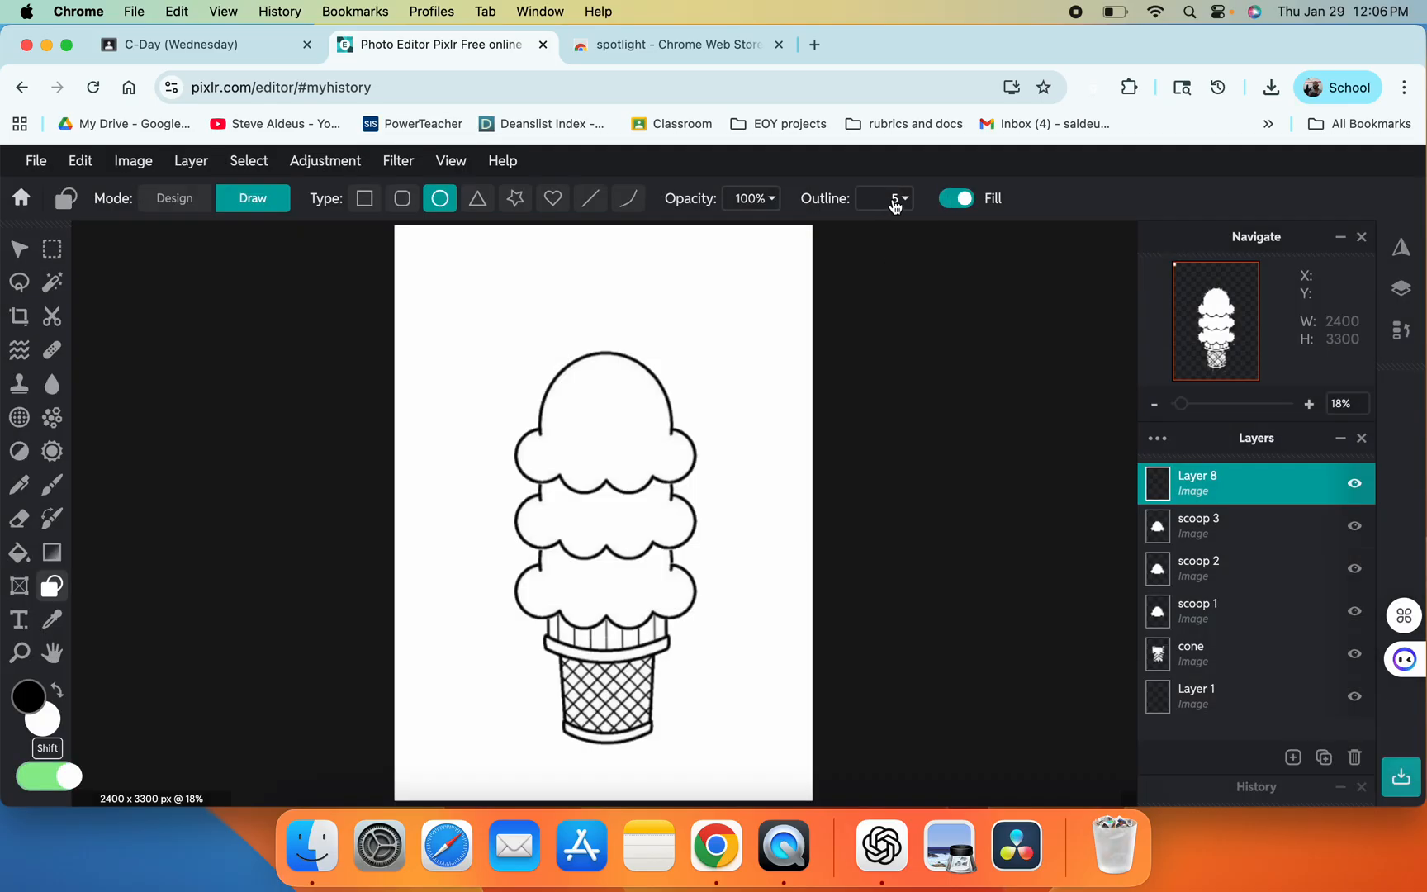
# Step: Set the outline thickness for drawn circles to 11
pyautogui.click(891, 198)
pyautogui.click(766, 240)
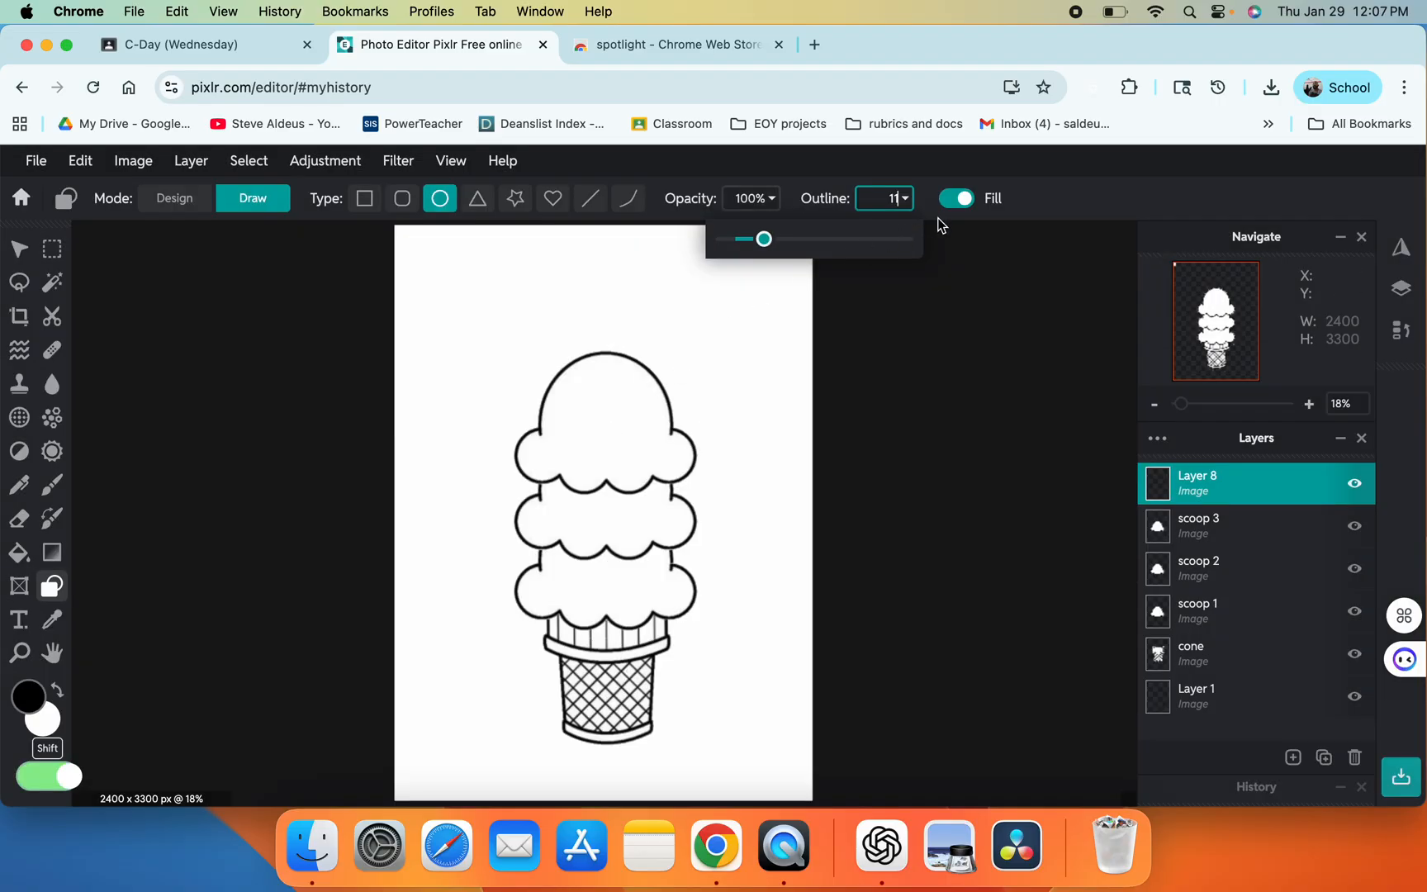
# Step: Draw a filled circle over the crown of the uppermost scoop and scale it down to about 466 × 411 px
pyautogui.click(1036, 190)
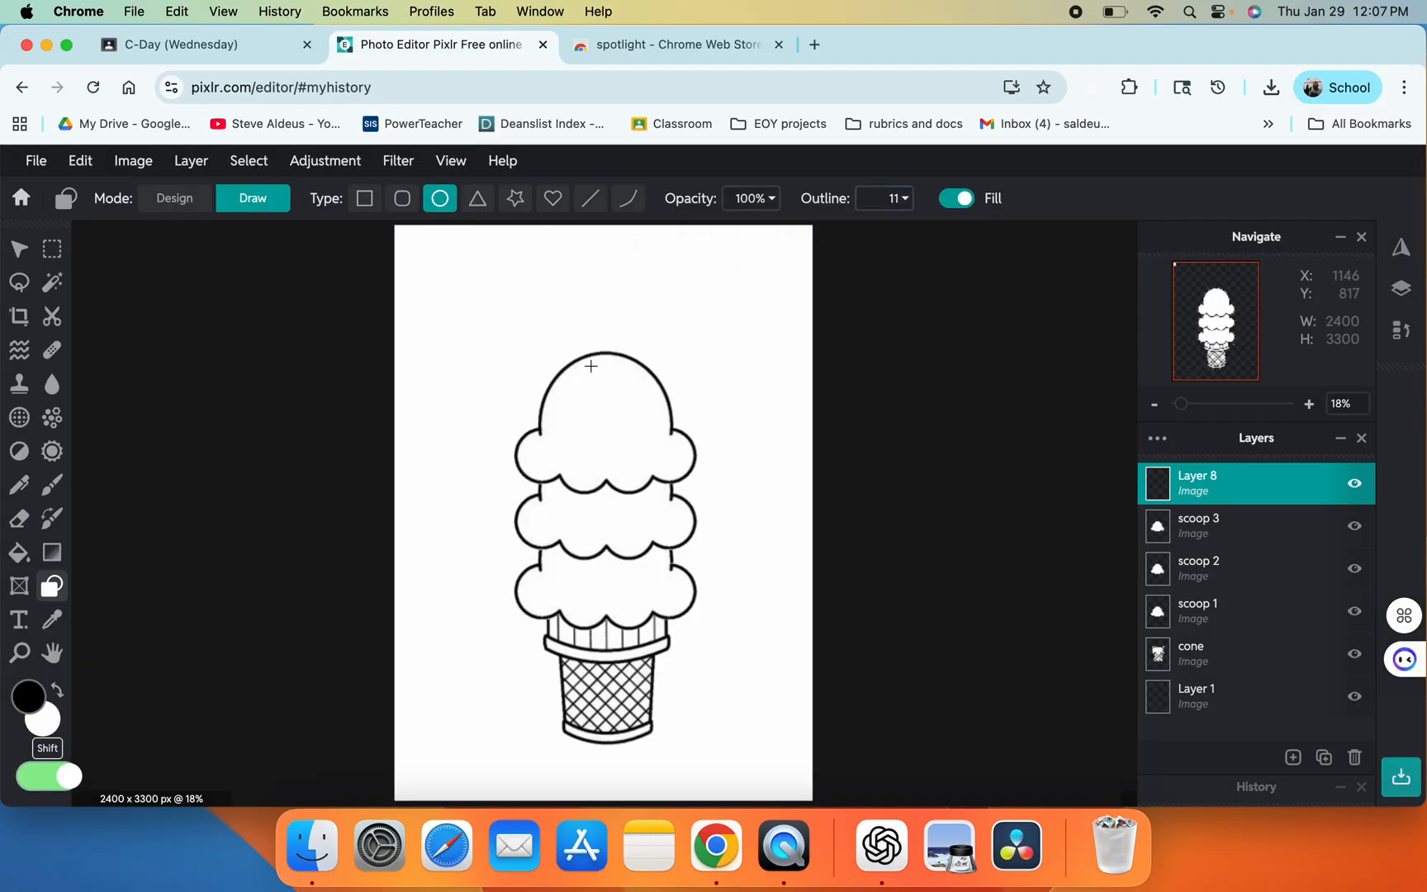
pyautogui.moveTo(559, 326); pyautogui.dragTo(604, 341)
pyautogui.click(18, 248)
pyautogui.moveTo(653, 294); pyautogui.dragTo(638, 307)
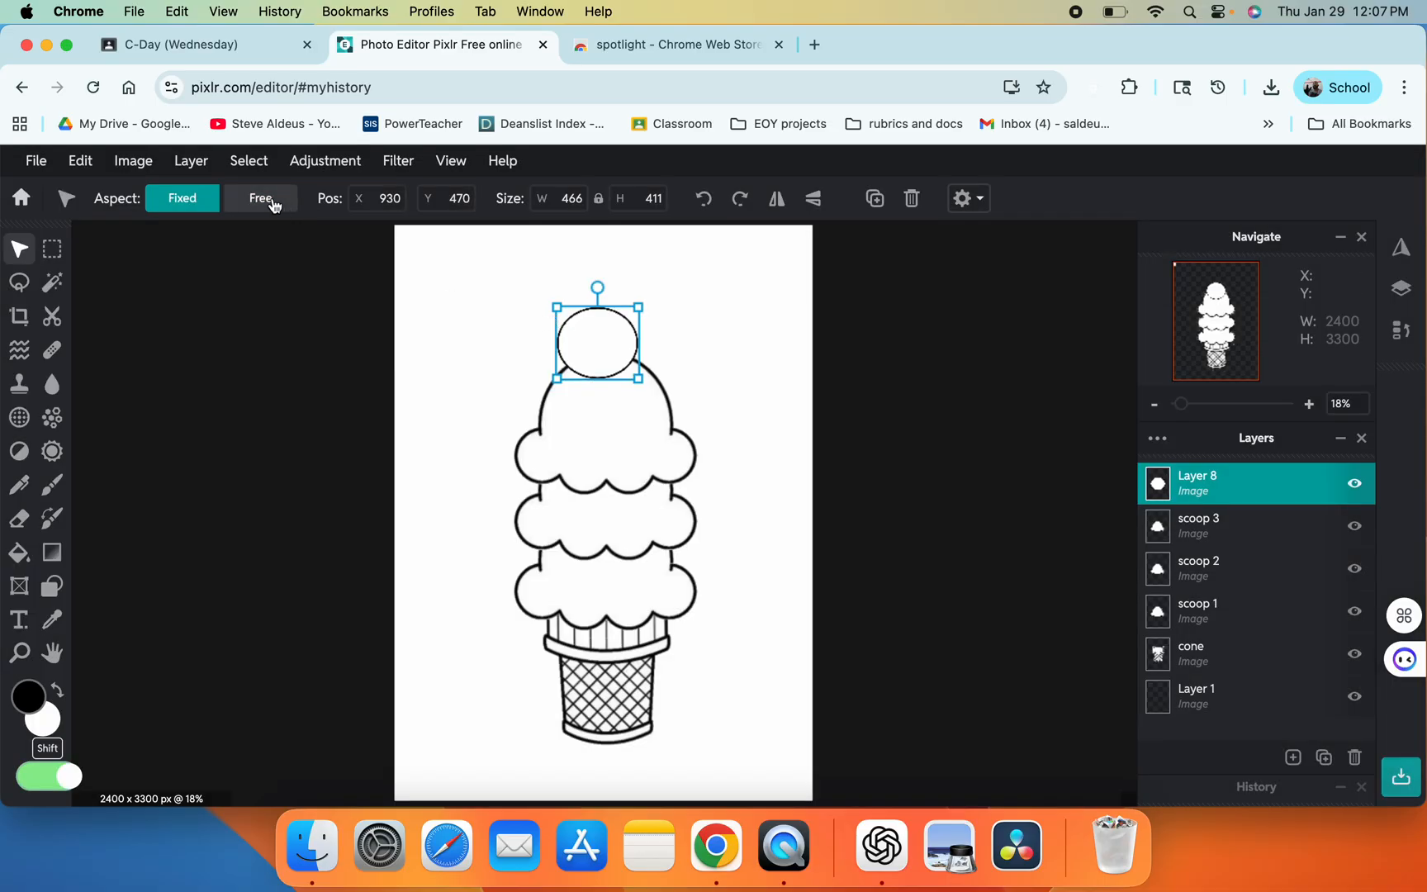
# Step: Squash the circle with free aspect to about 461 × 373 px, tilt it slightly clockwise, and centre it on the top scoop
pyautogui.click(273, 202)
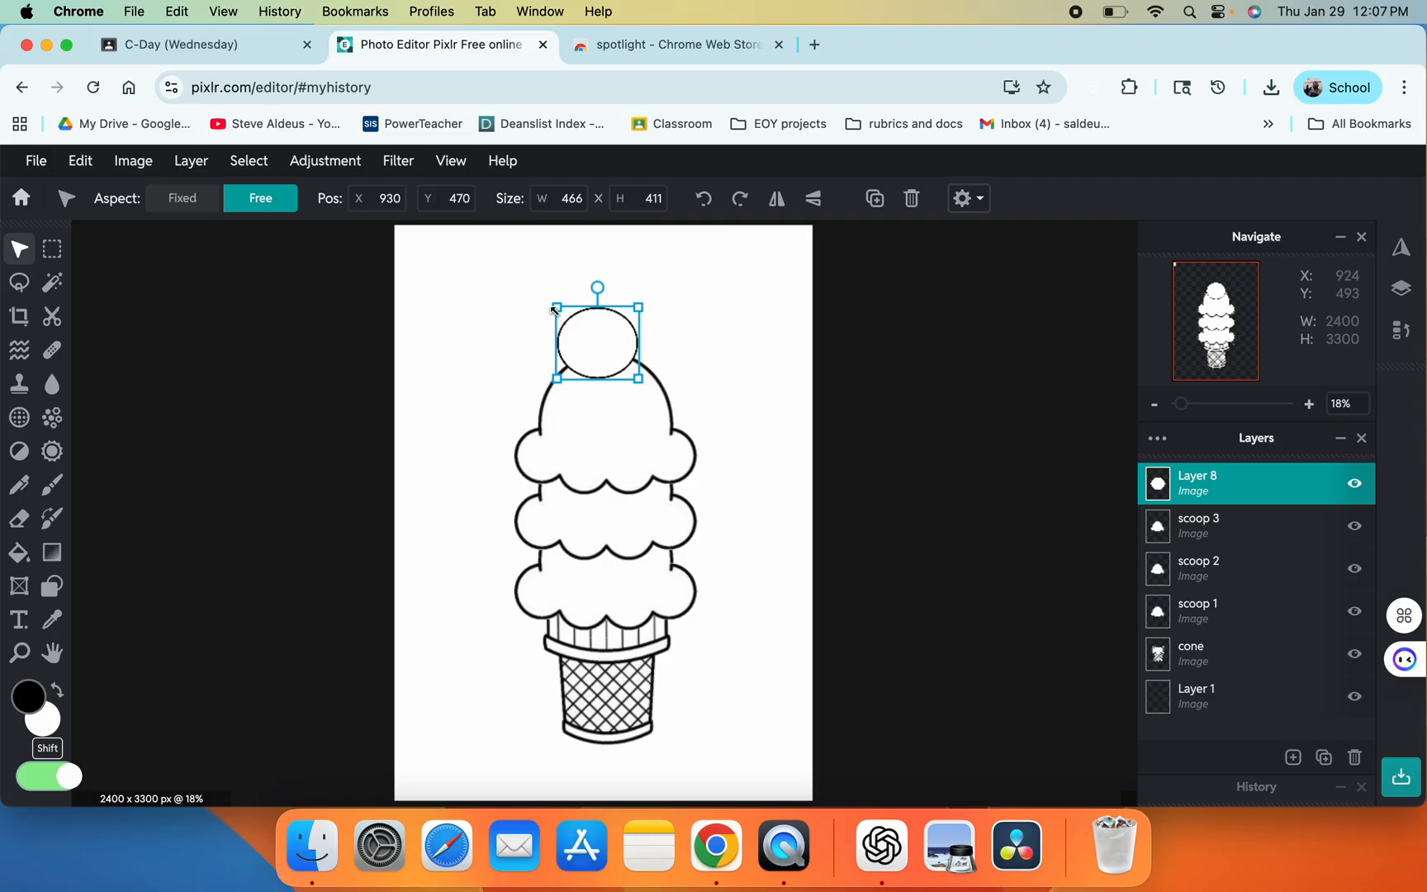
pyautogui.moveTo(553, 309); pyautogui.dragTo(570, 315)
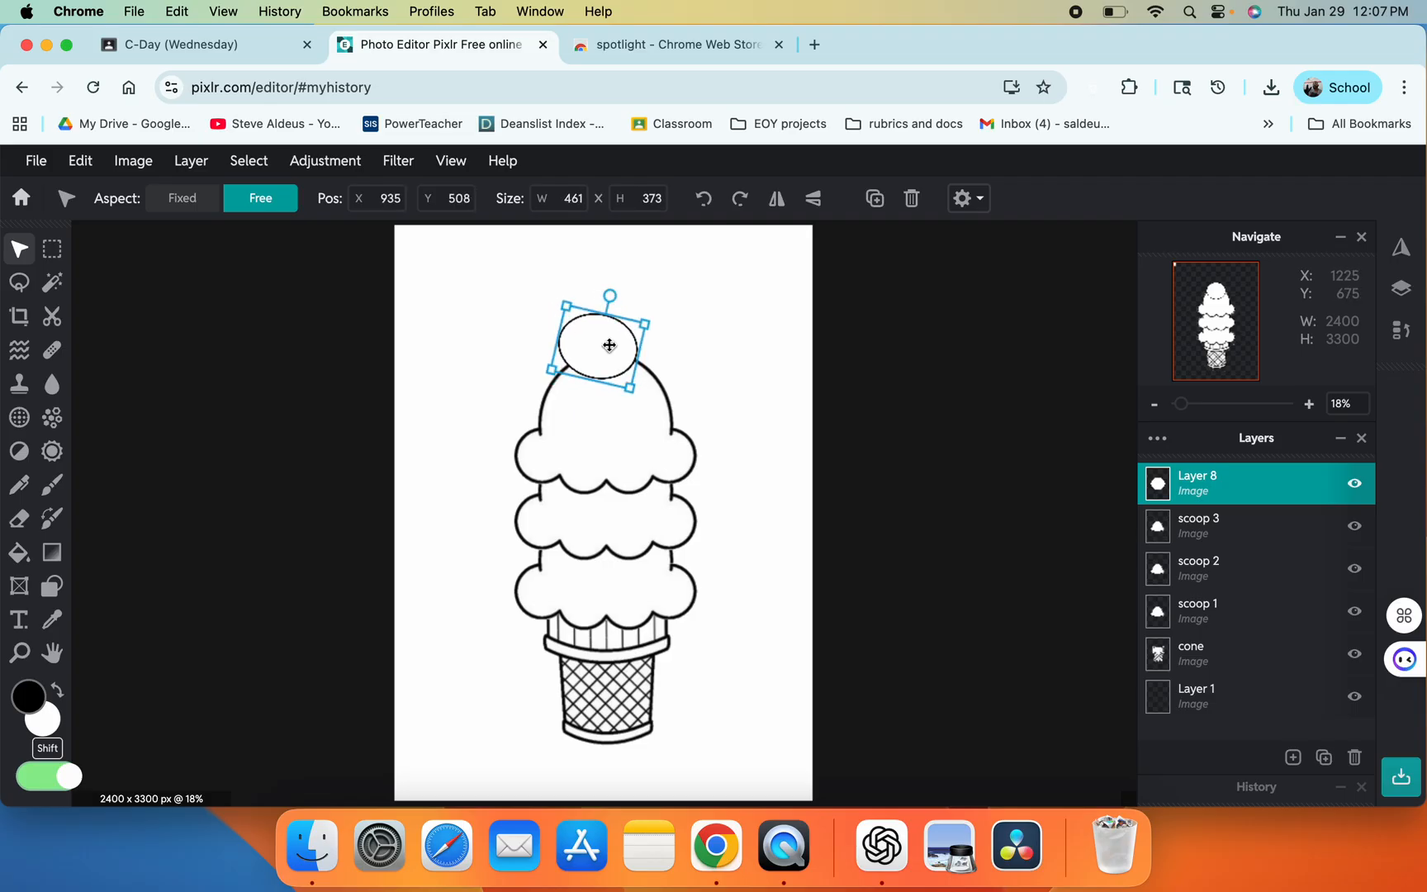
pyautogui.moveTo(605, 334); pyautogui.dragTo(617, 353)
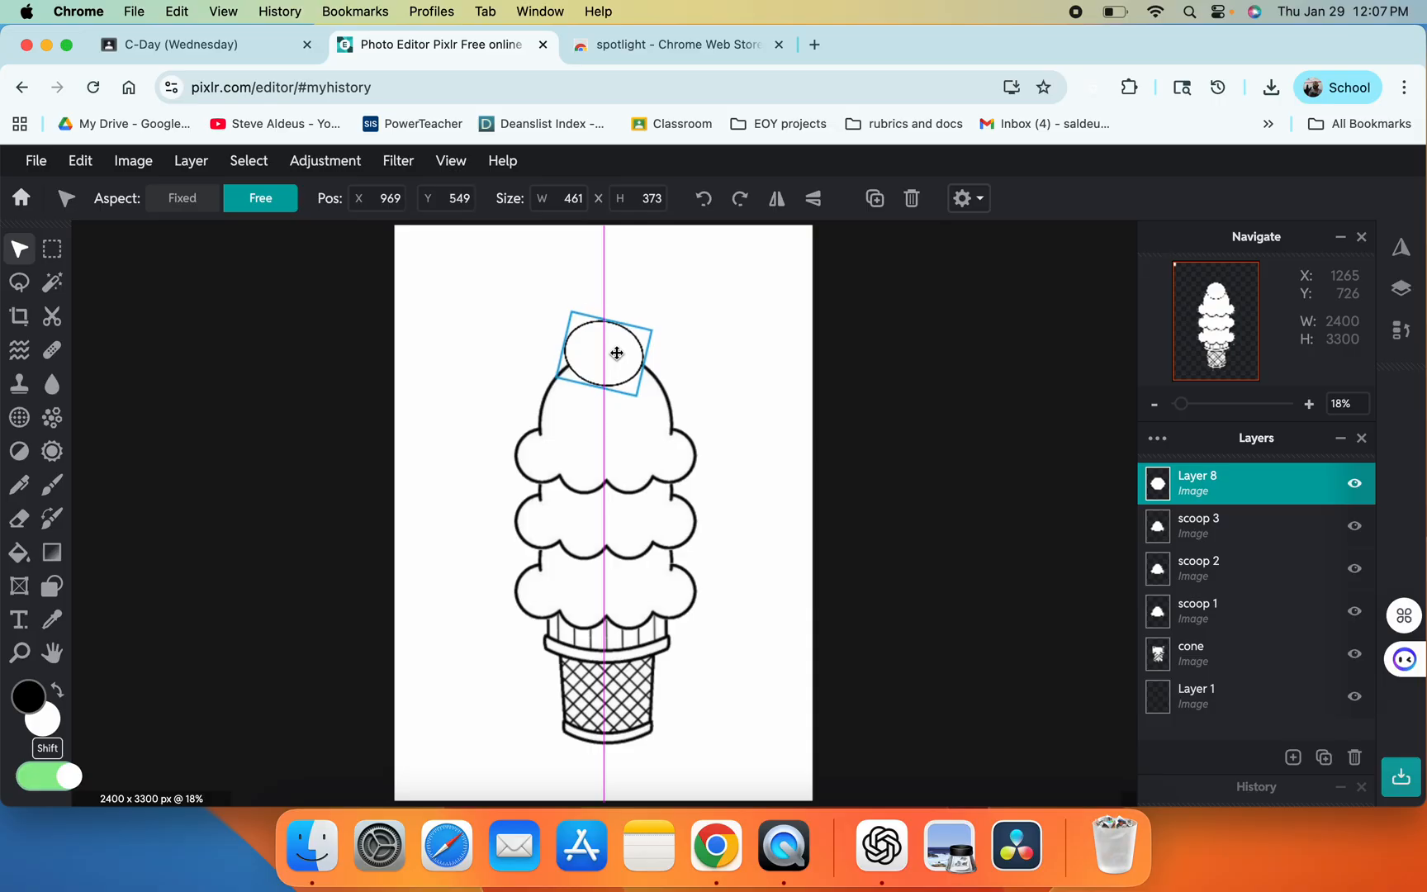
pyautogui.click(730, 330)
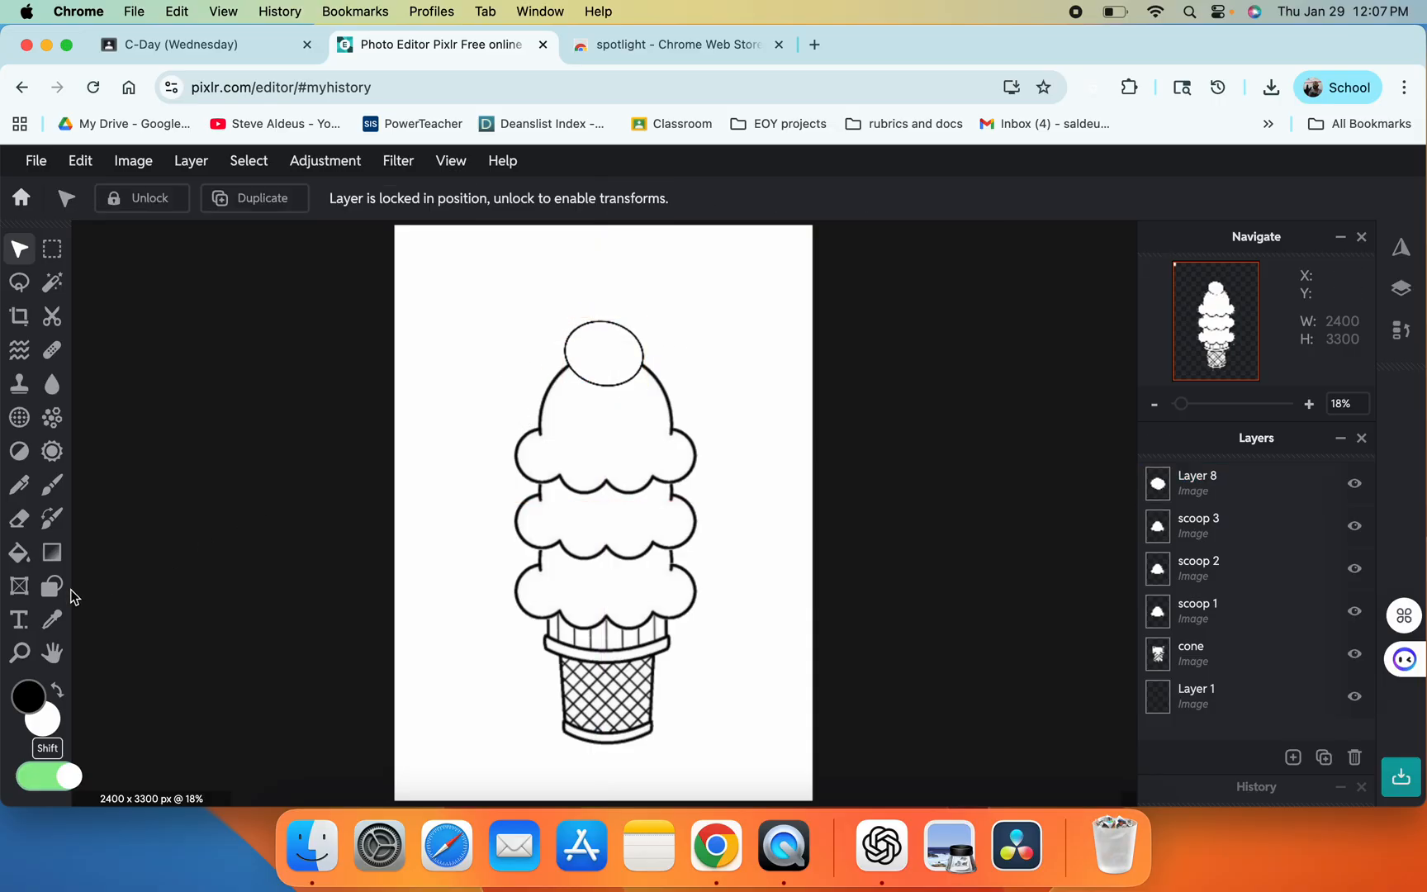
# Step: Draw a curved stem on Layer 8 rising leftward from the circle with the Sketchy pen at size 9, after undoing a thinner trial stroke
pyautogui.click(51, 486)
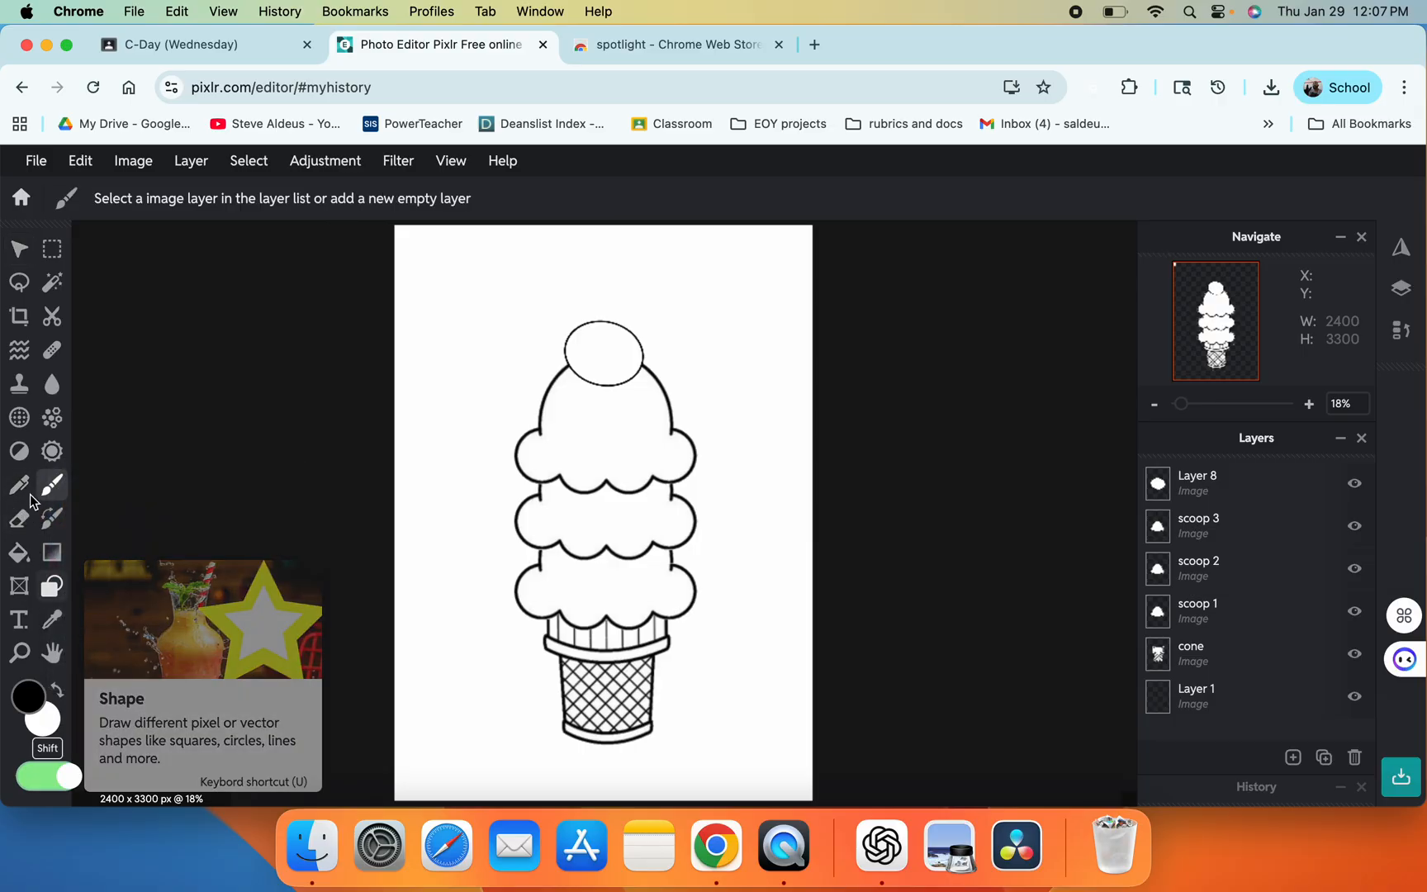
pyautogui.press('shift')
pyautogui.click(19, 484)
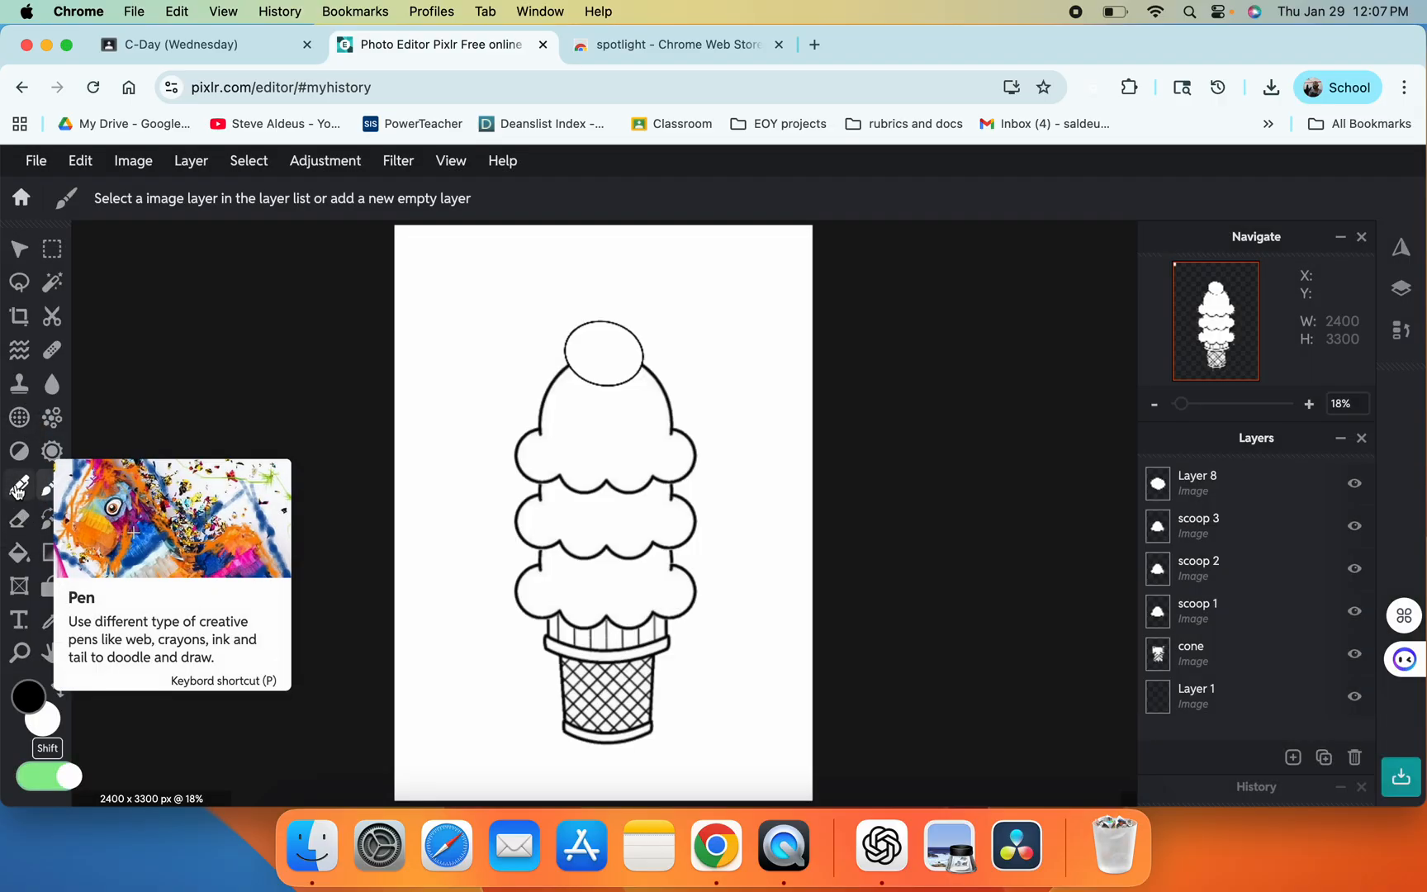
pyautogui.click(1246, 470)
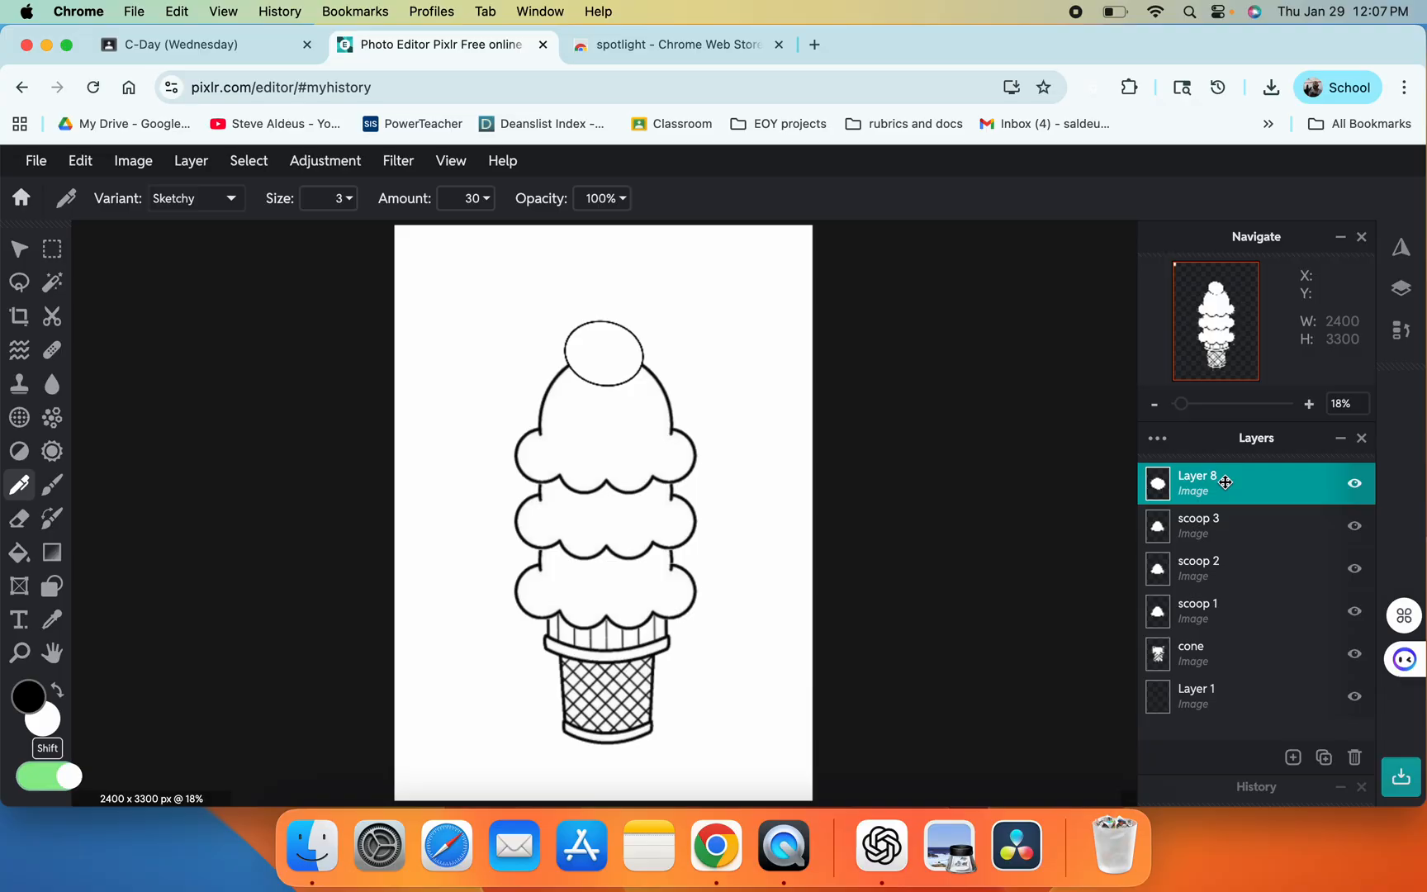
pyautogui.moveTo(590, 317); pyautogui.dragTo(565, 305)
pyautogui.press('super+z')
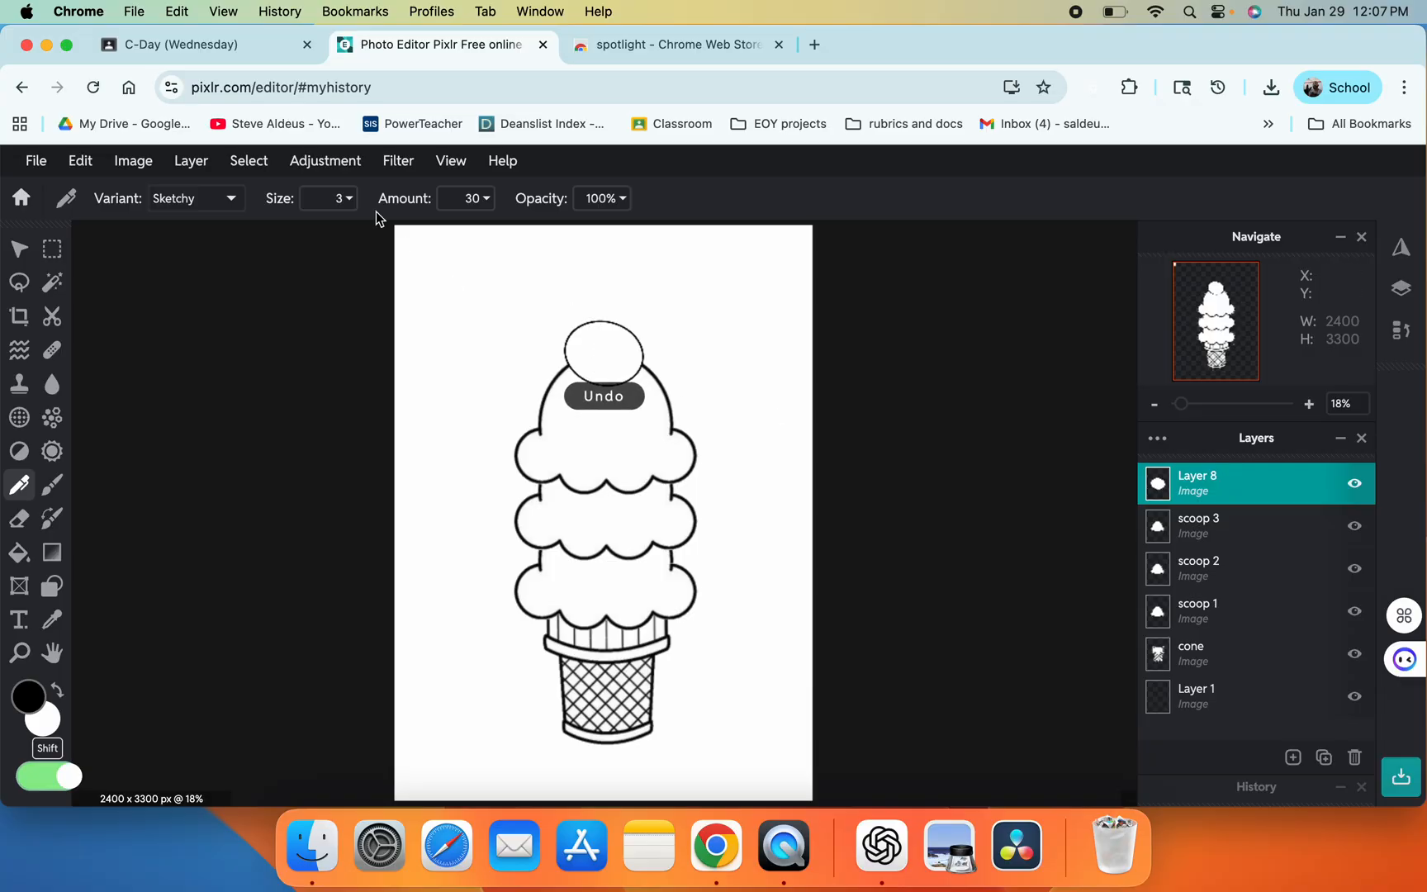
pyautogui.click(353, 200)
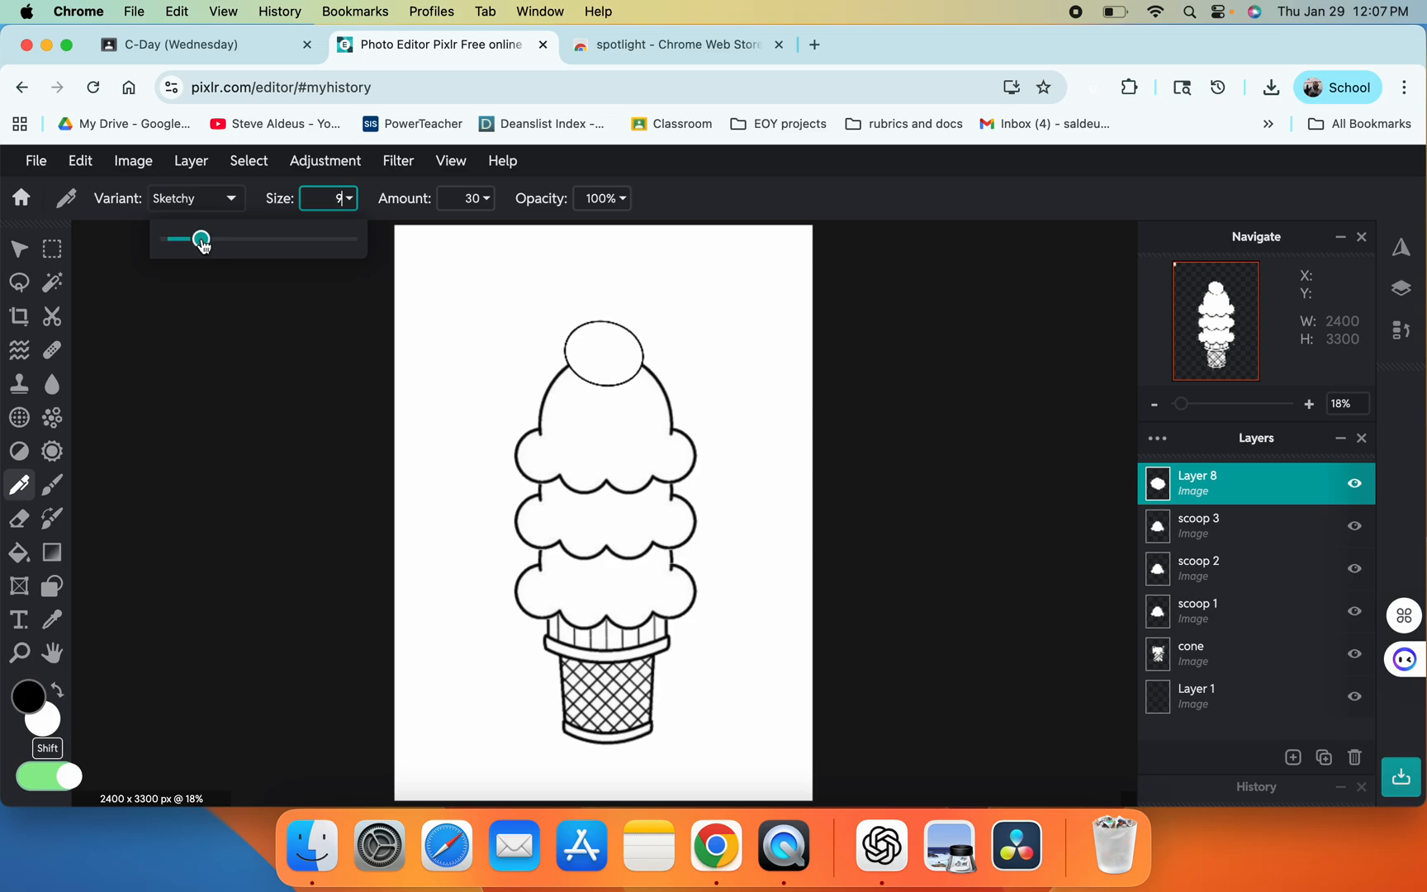
pyautogui.moveTo(605, 343); pyautogui.dragTo(557, 308)
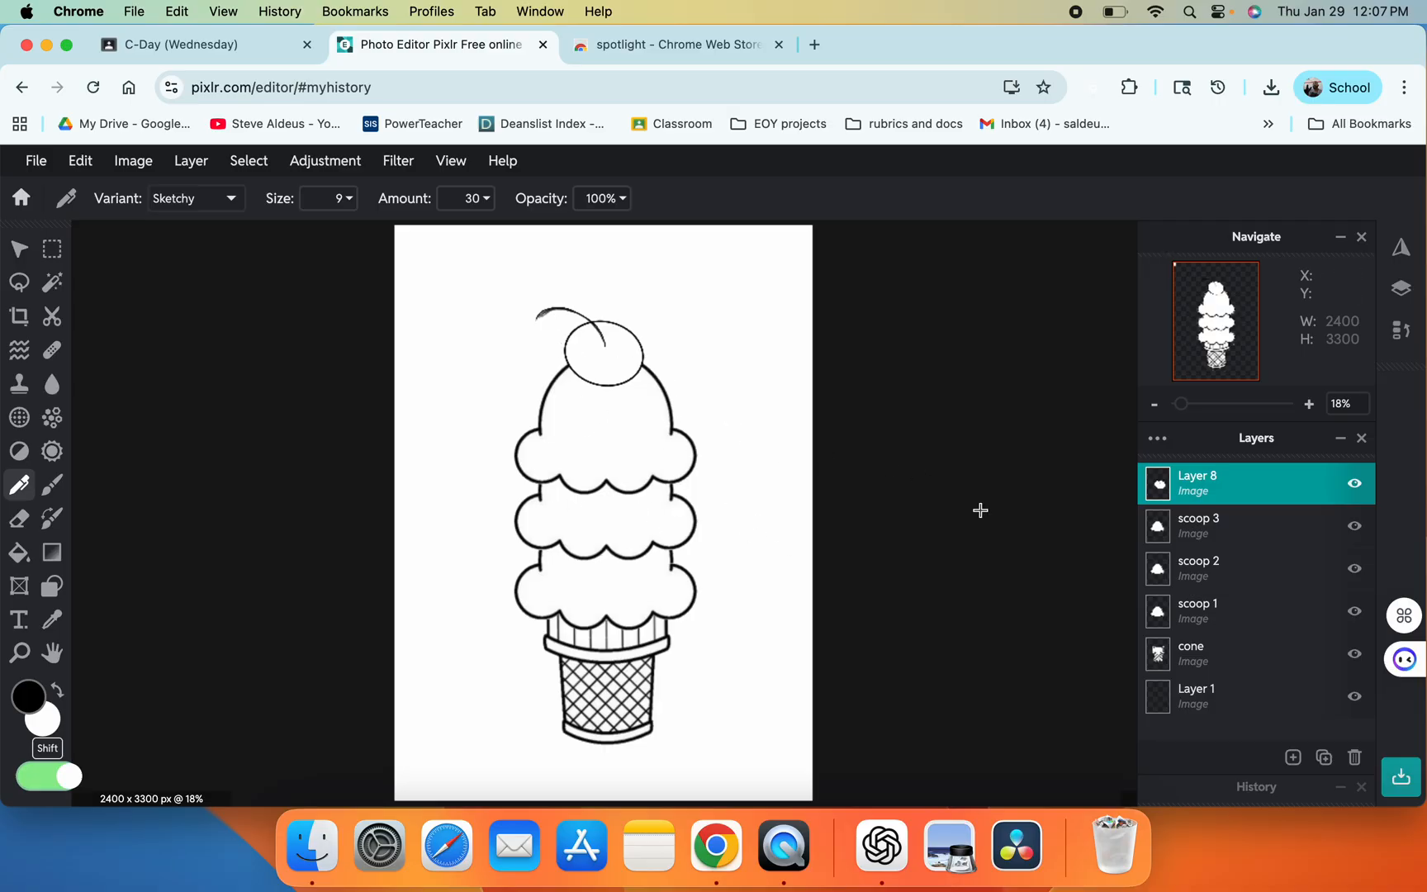
# Step: Fill the lowest scoop on the scoop 1 layer with light pink #EFB1B1
pyautogui.click(1248, 656)
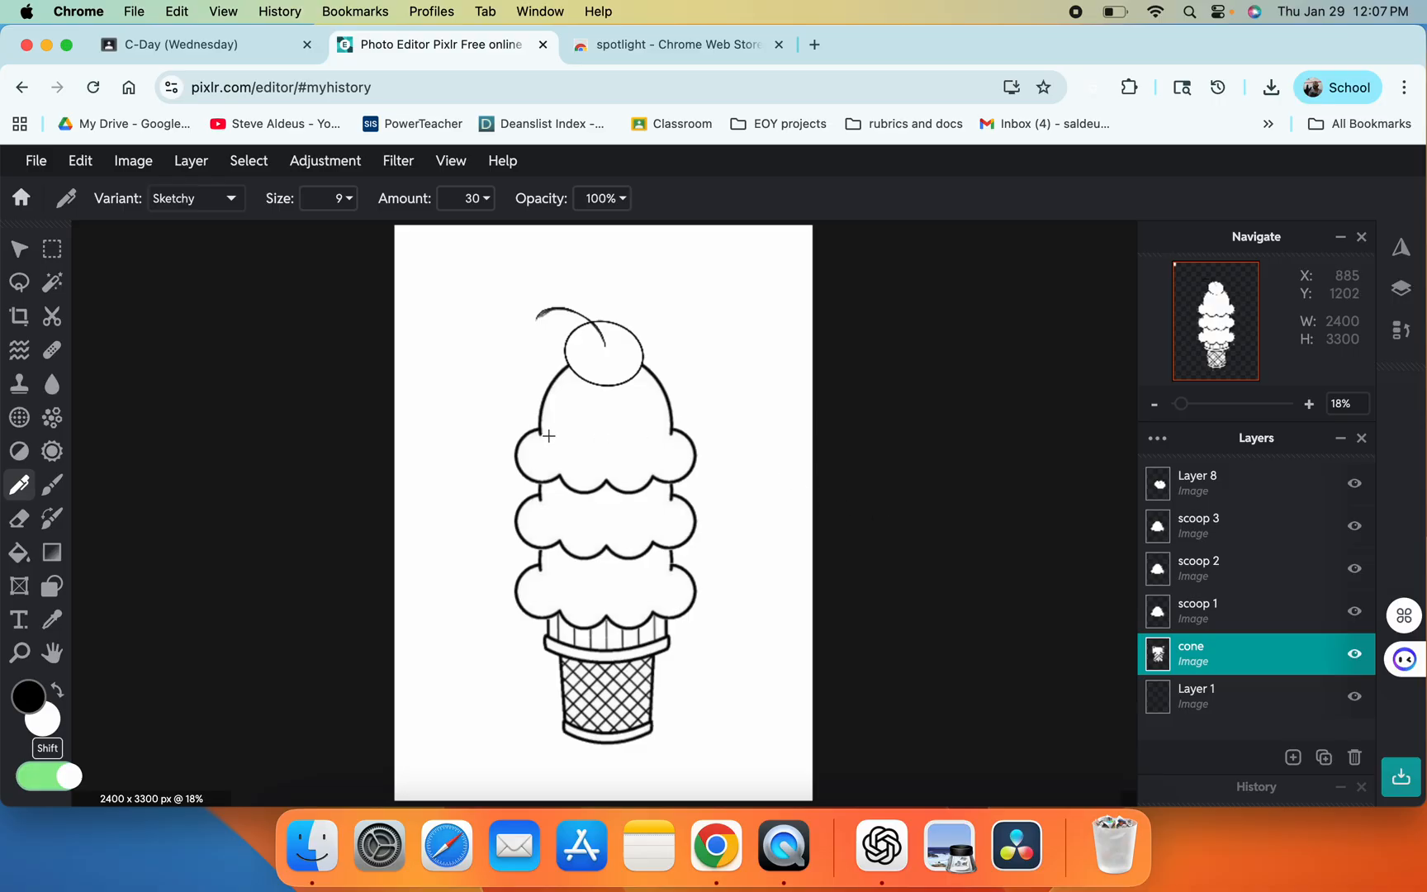
pyautogui.click(28, 696)
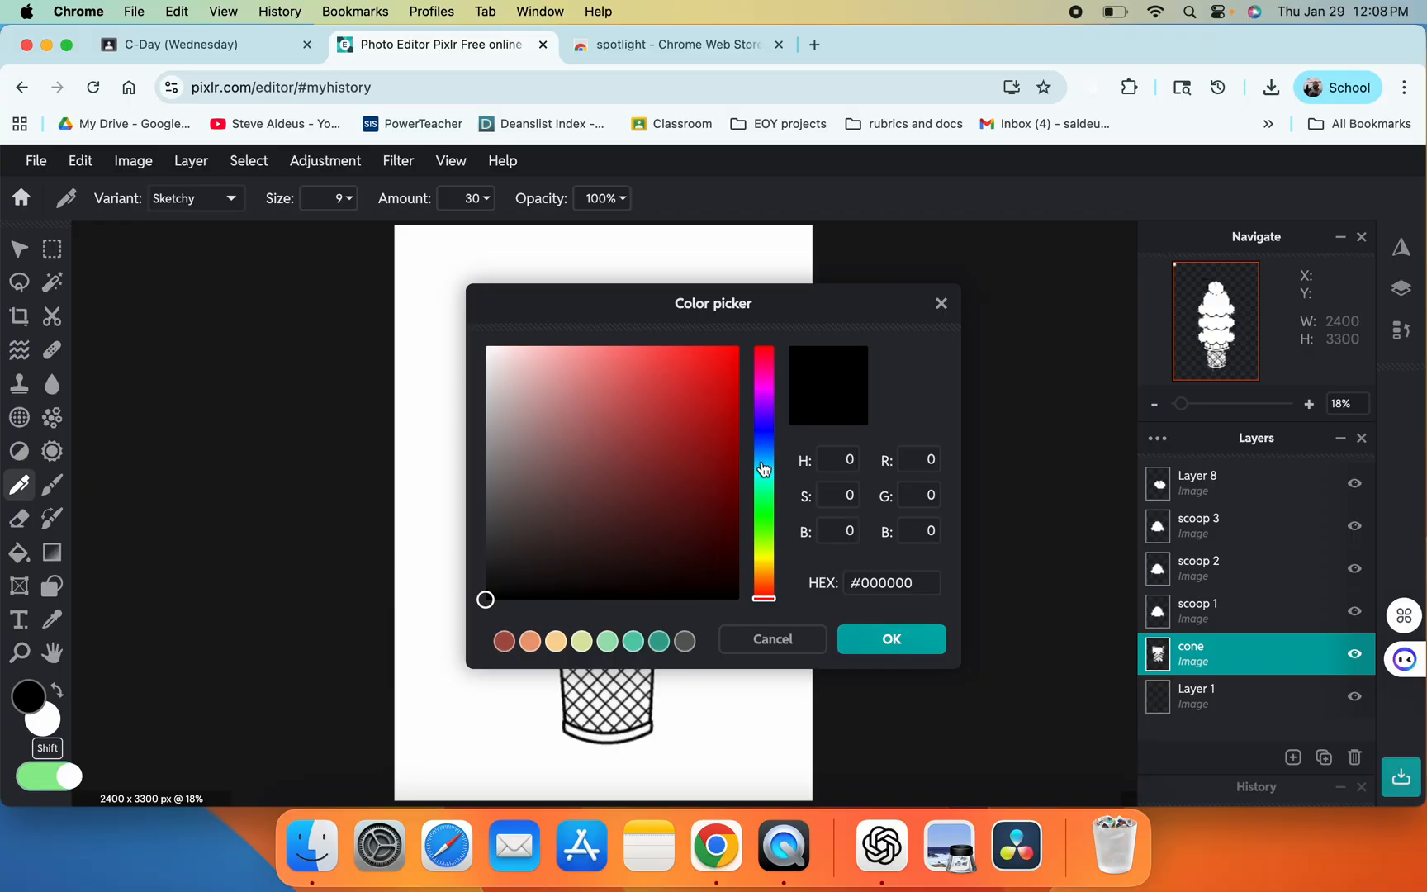
pyautogui.click(553, 369)
pyautogui.click(551, 360)
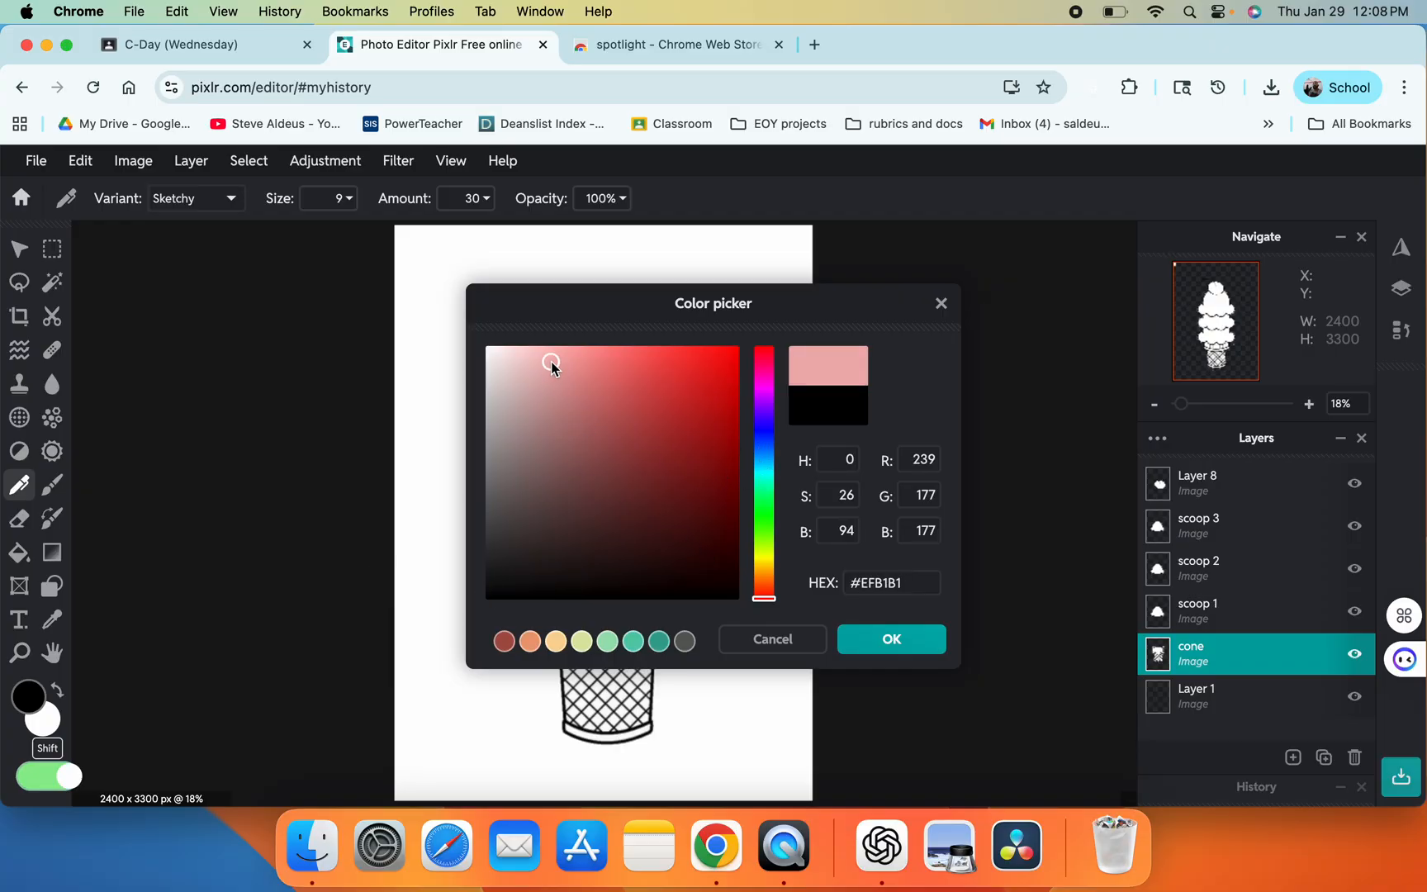
pyautogui.click(916, 648)
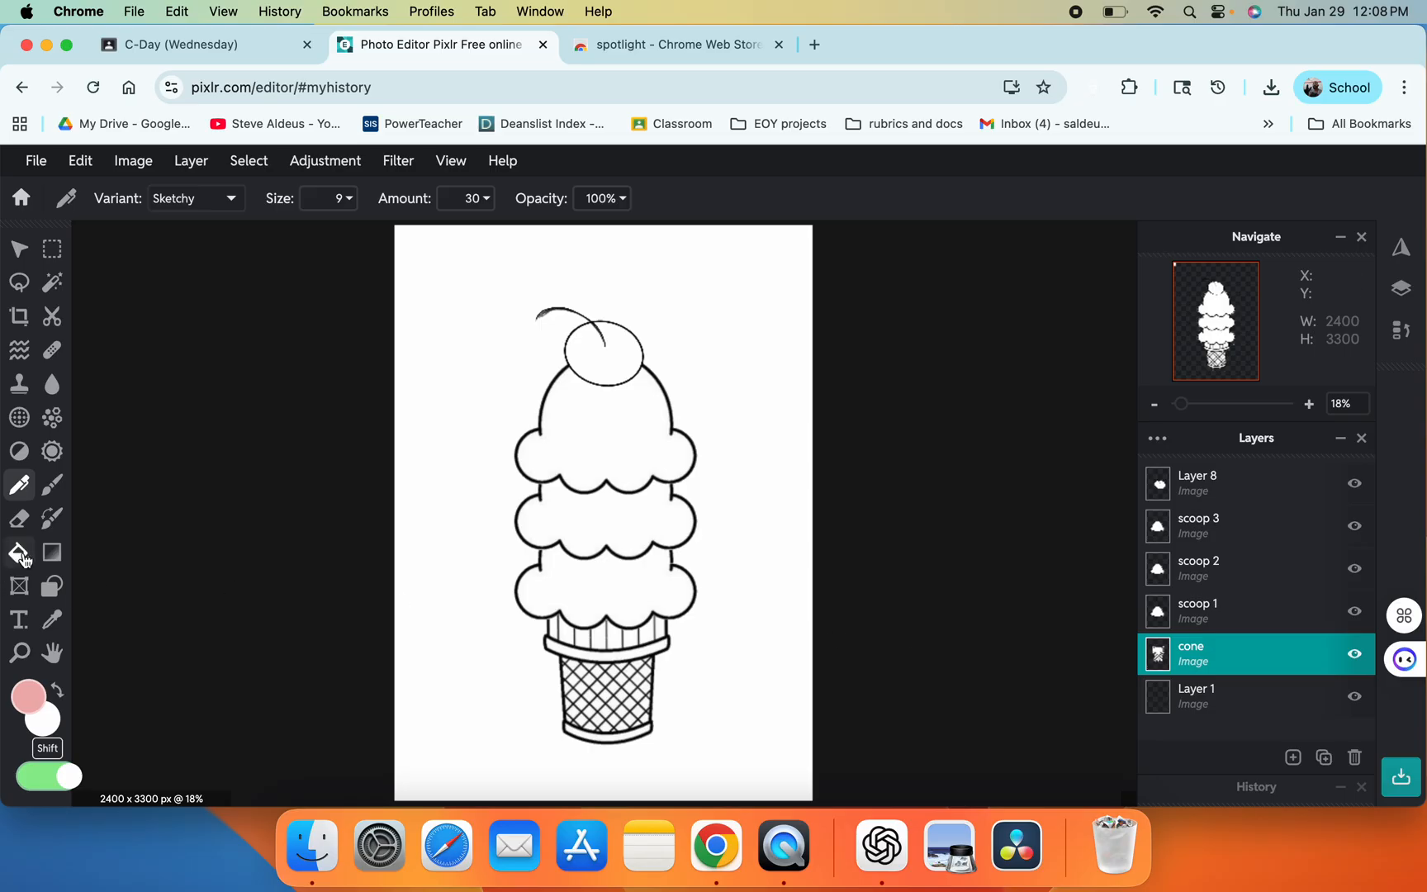
pyautogui.click(21, 555)
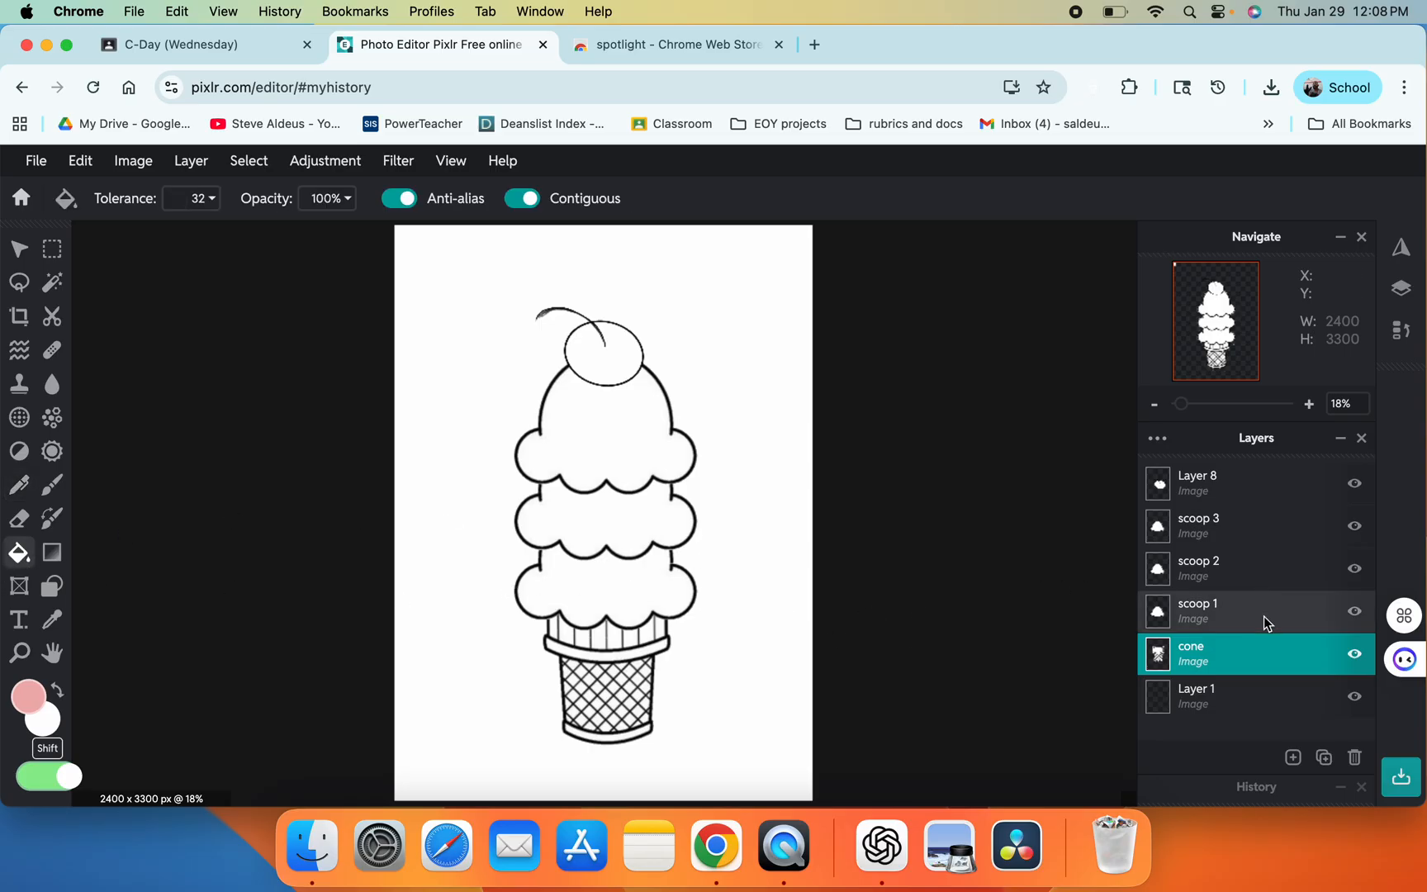
pyautogui.press('shift')
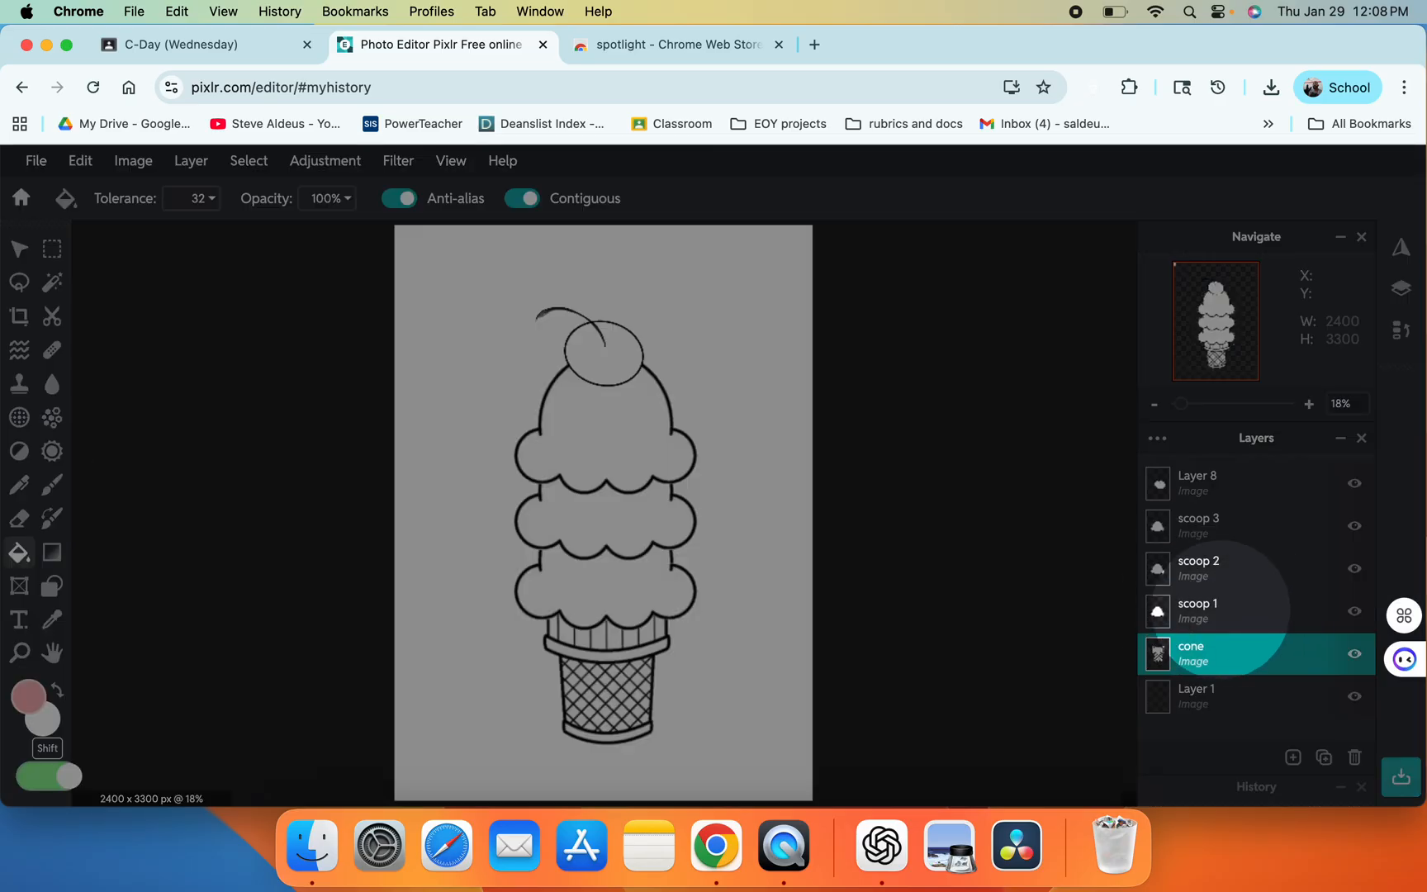
pyautogui.click(1215, 607)
pyautogui.click(644, 586)
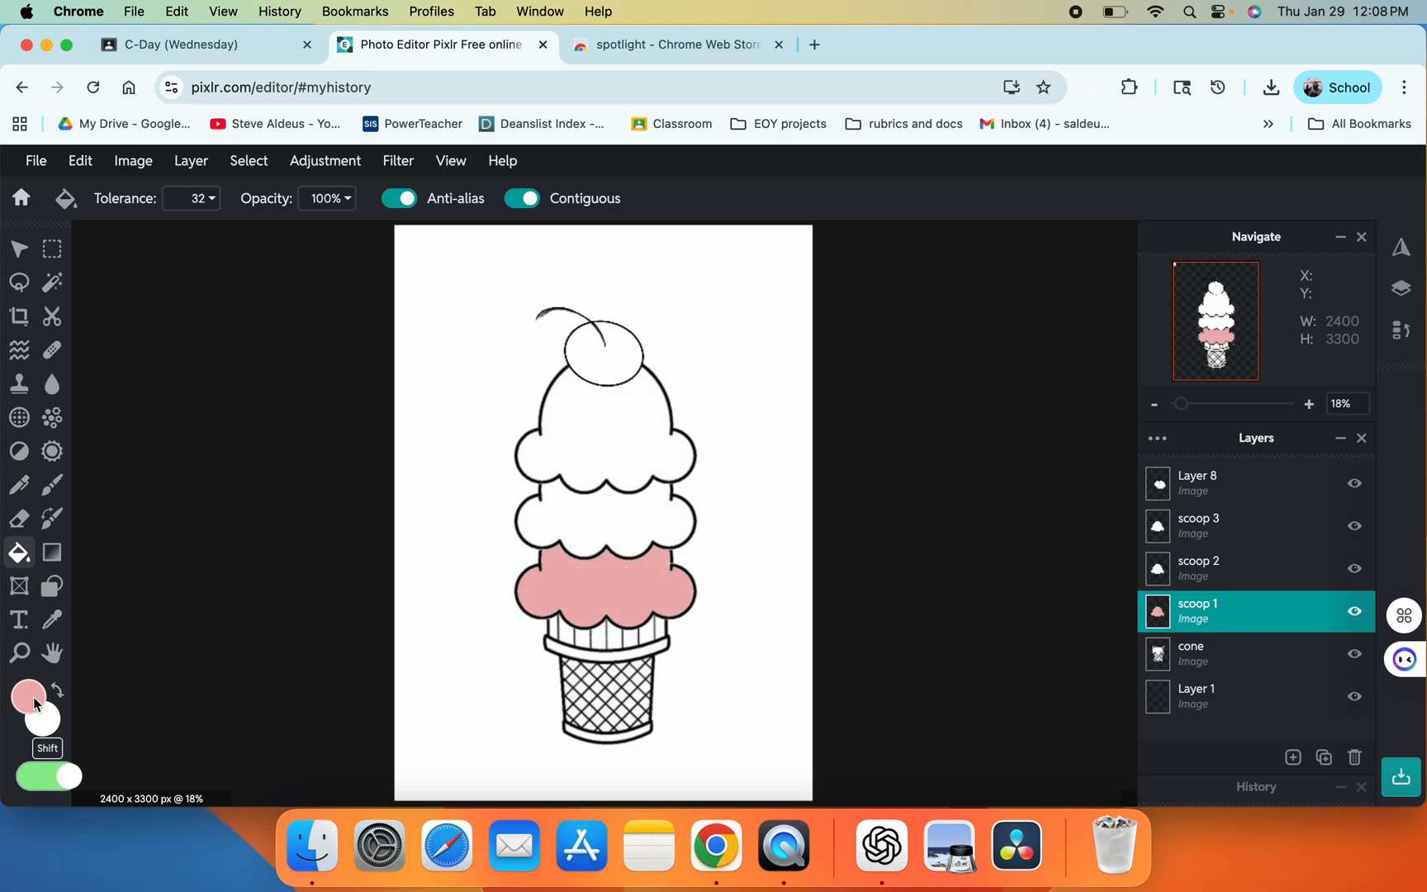
# Step: Fill the middle scoop on the scoop 2 layer with the light blue triadic match of the pink
pyautogui.click(51, 619)
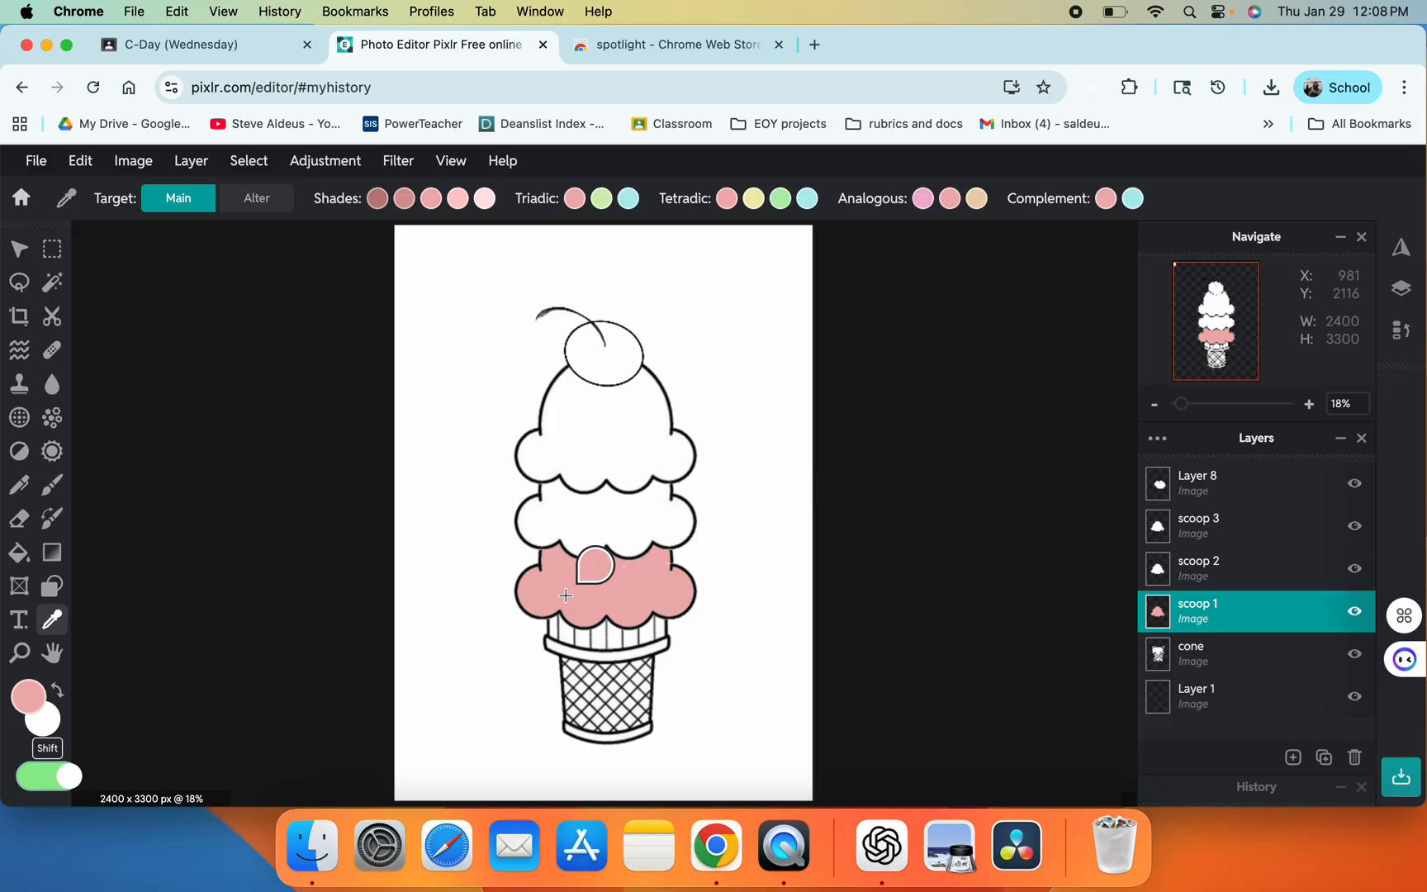
pyautogui.click(628, 200)
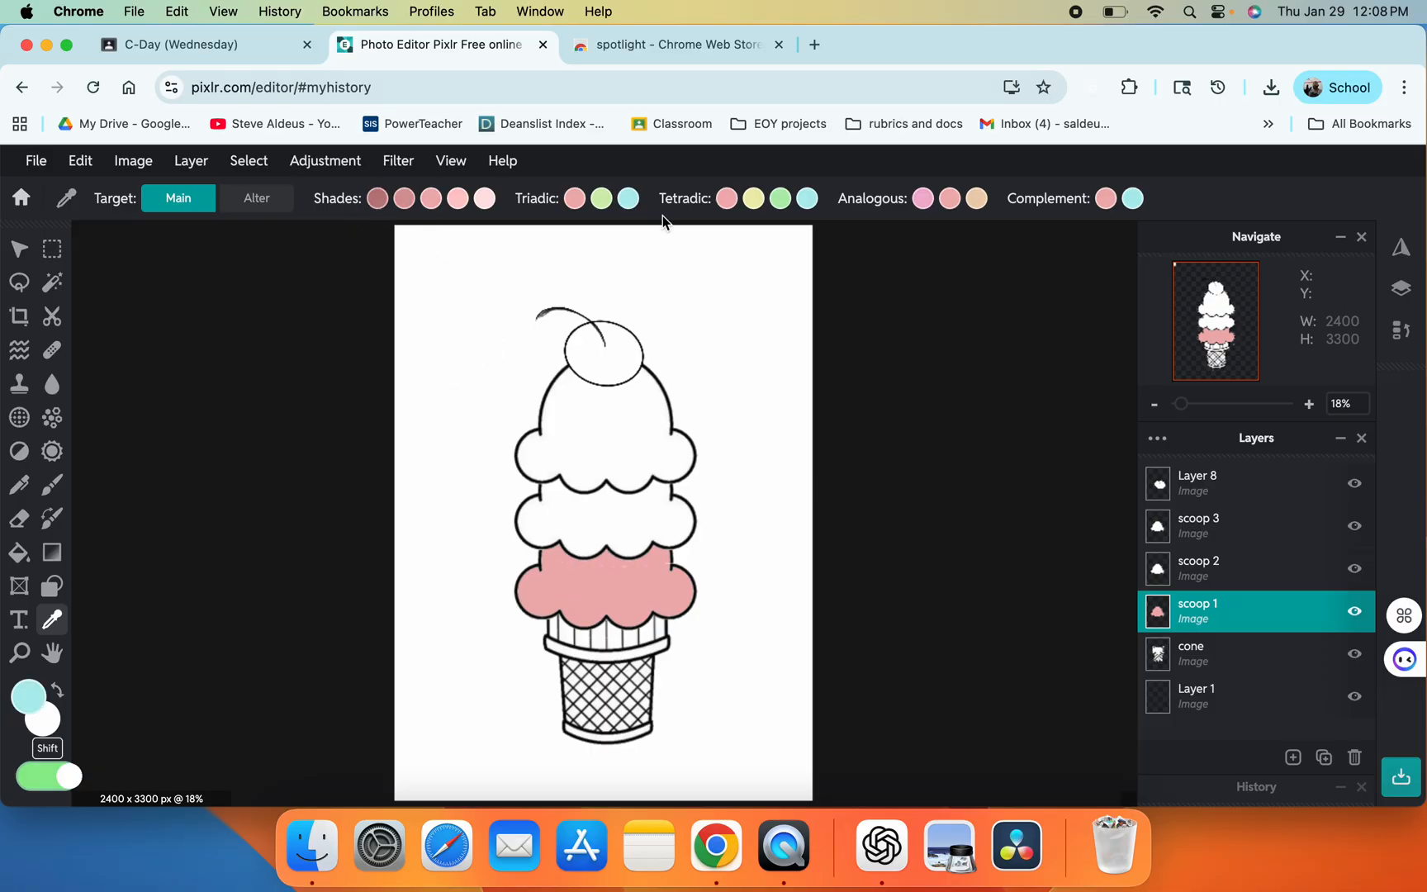
pyautogui.click(1203, 565)
pyautogui.hotkey('alt', 's')
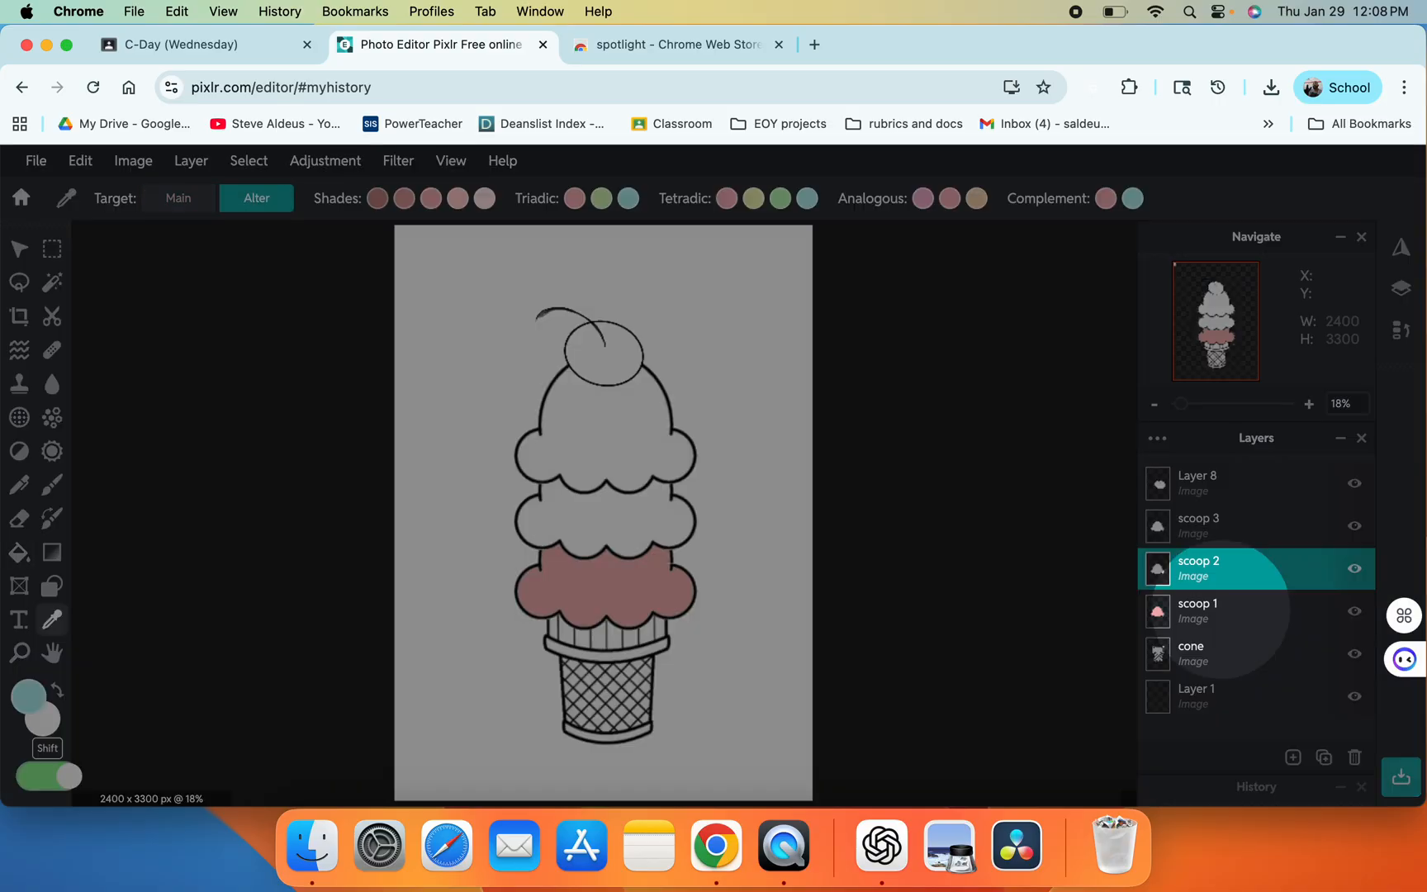
pyautogui.click(19, 551)
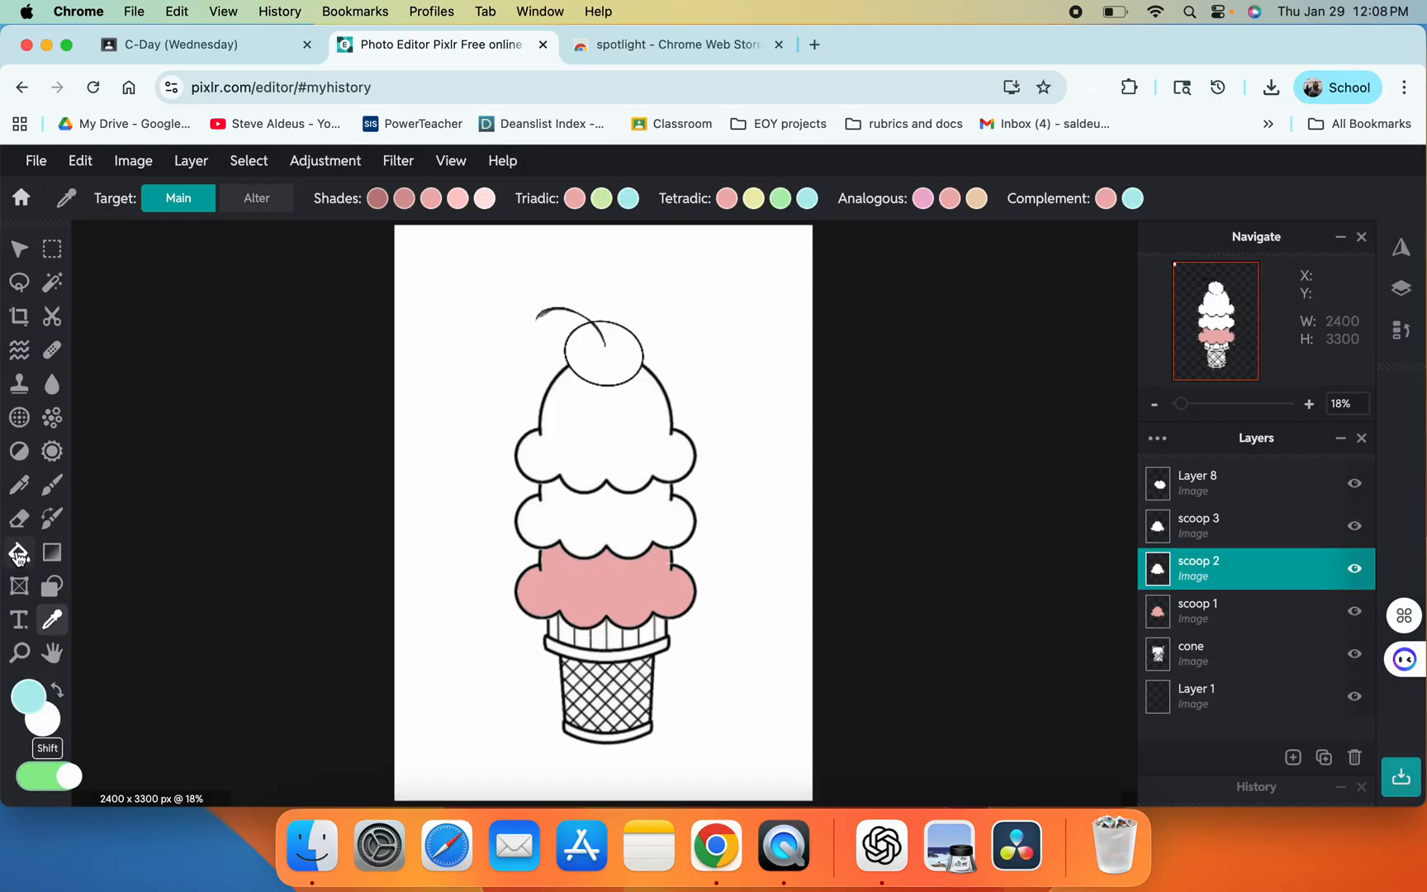
pyautogui.click(596, 528)
# Step: Fill the uppermost scoop on the scoop 3 layer with the light purple triadic match of the blue
pyautogui.click(1176, 525)
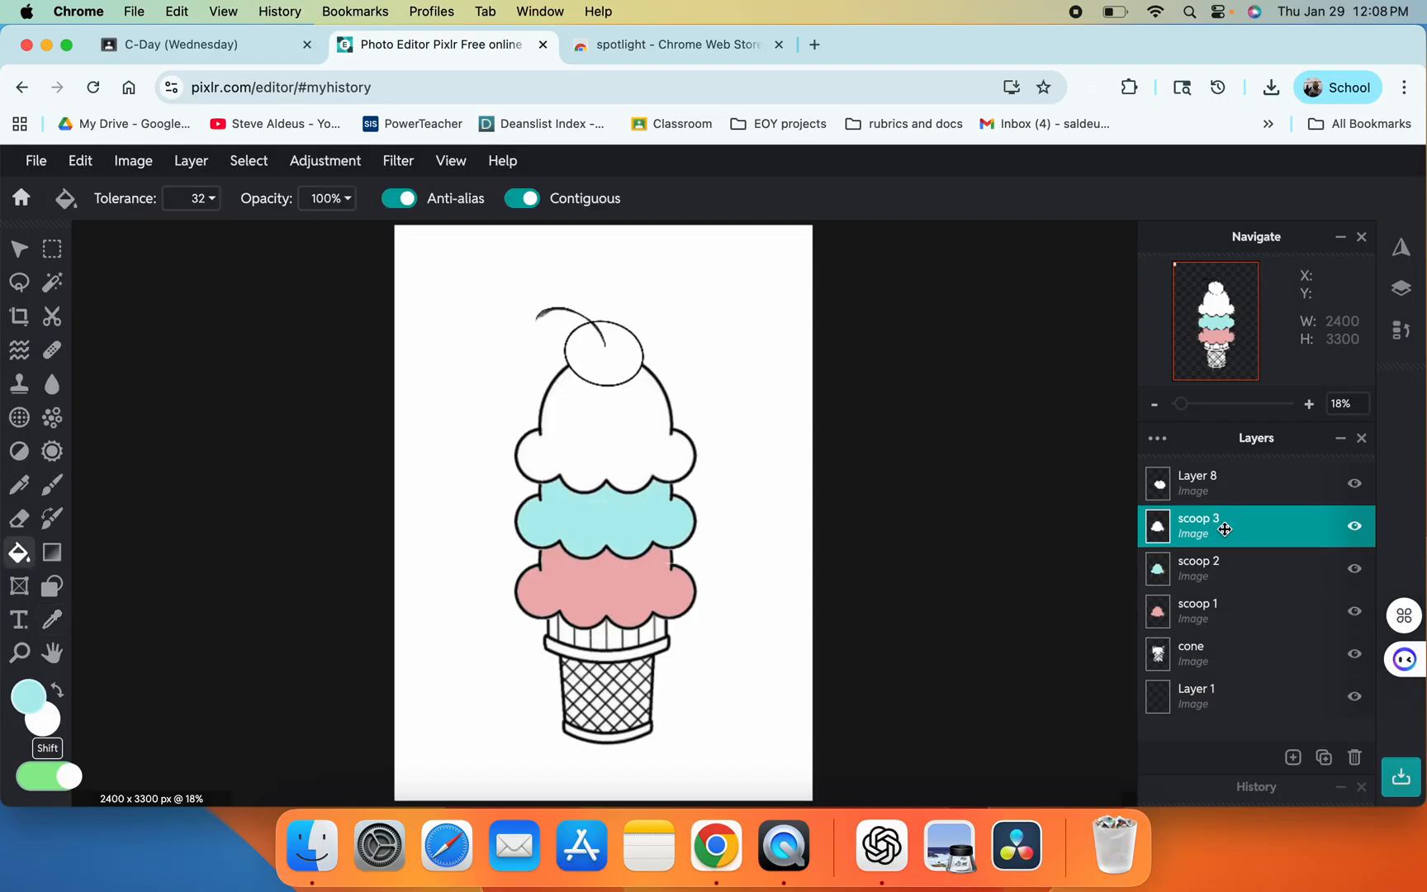
pyautogui.click(51, 619)
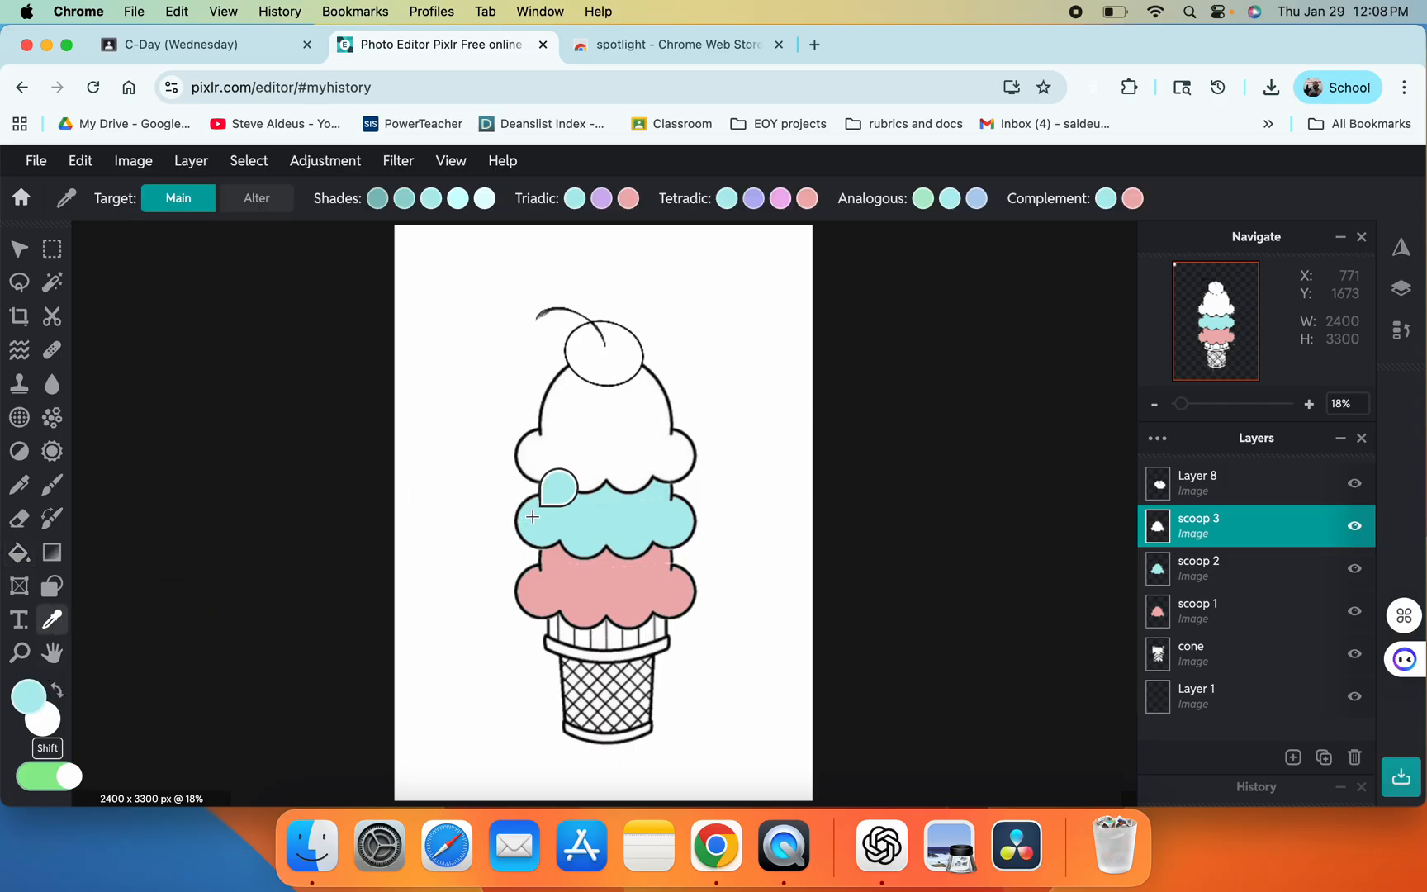
pyautogui.click(600, 201)
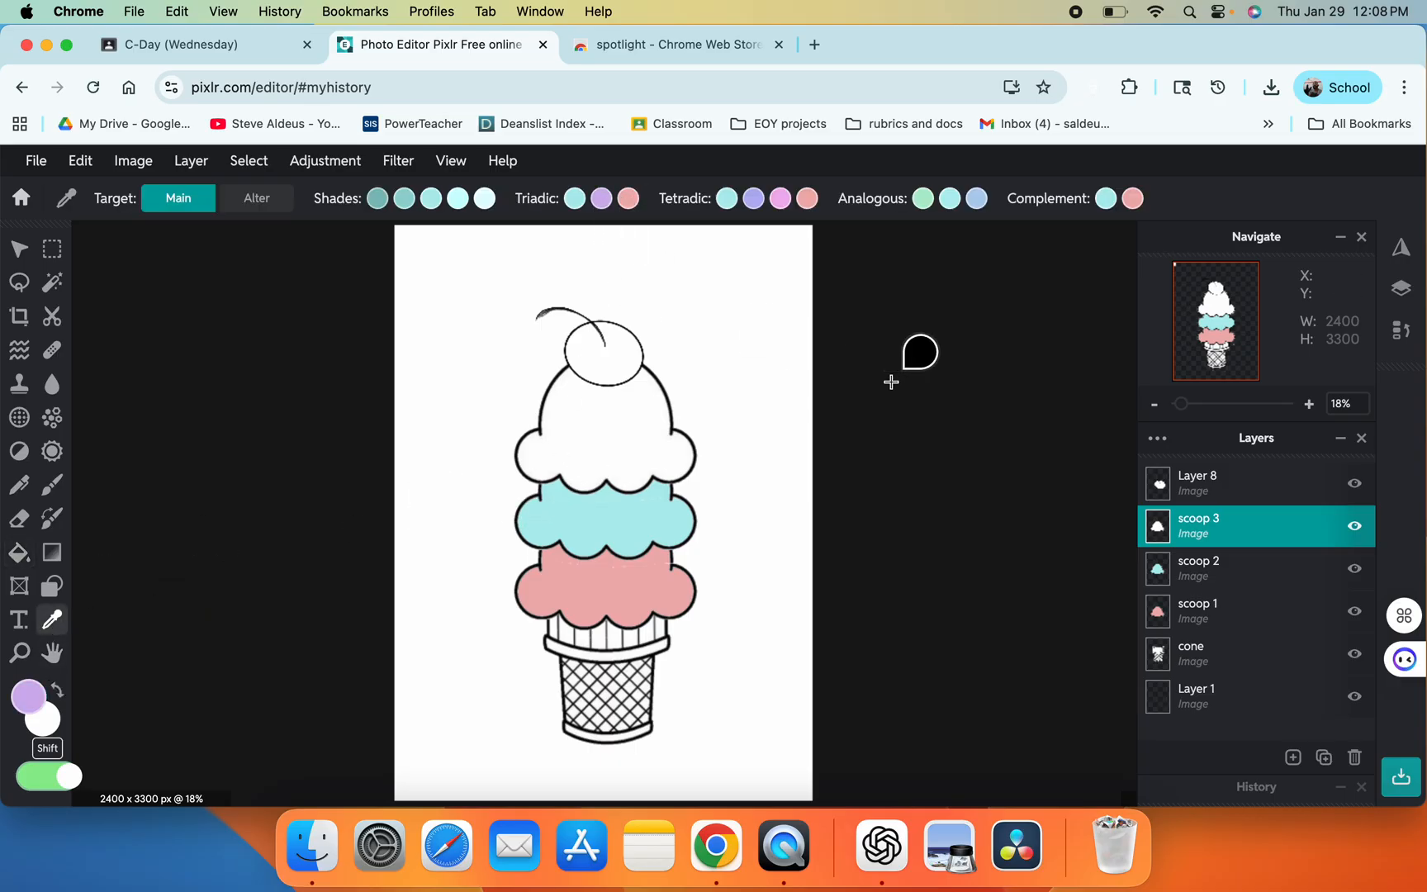
pyautogui.click(19, 552)
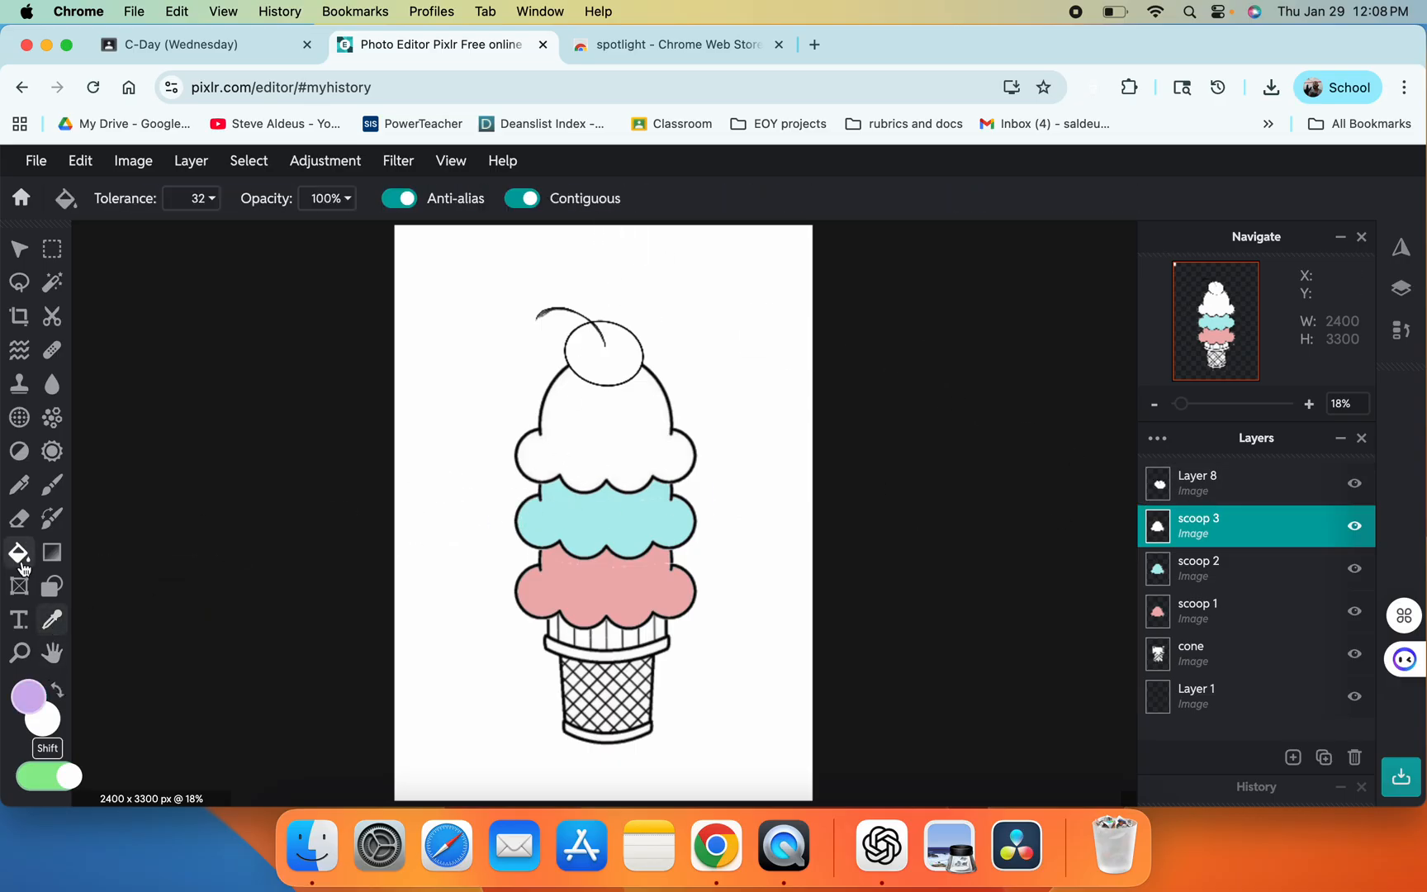
pyautogui.click(588, 438)
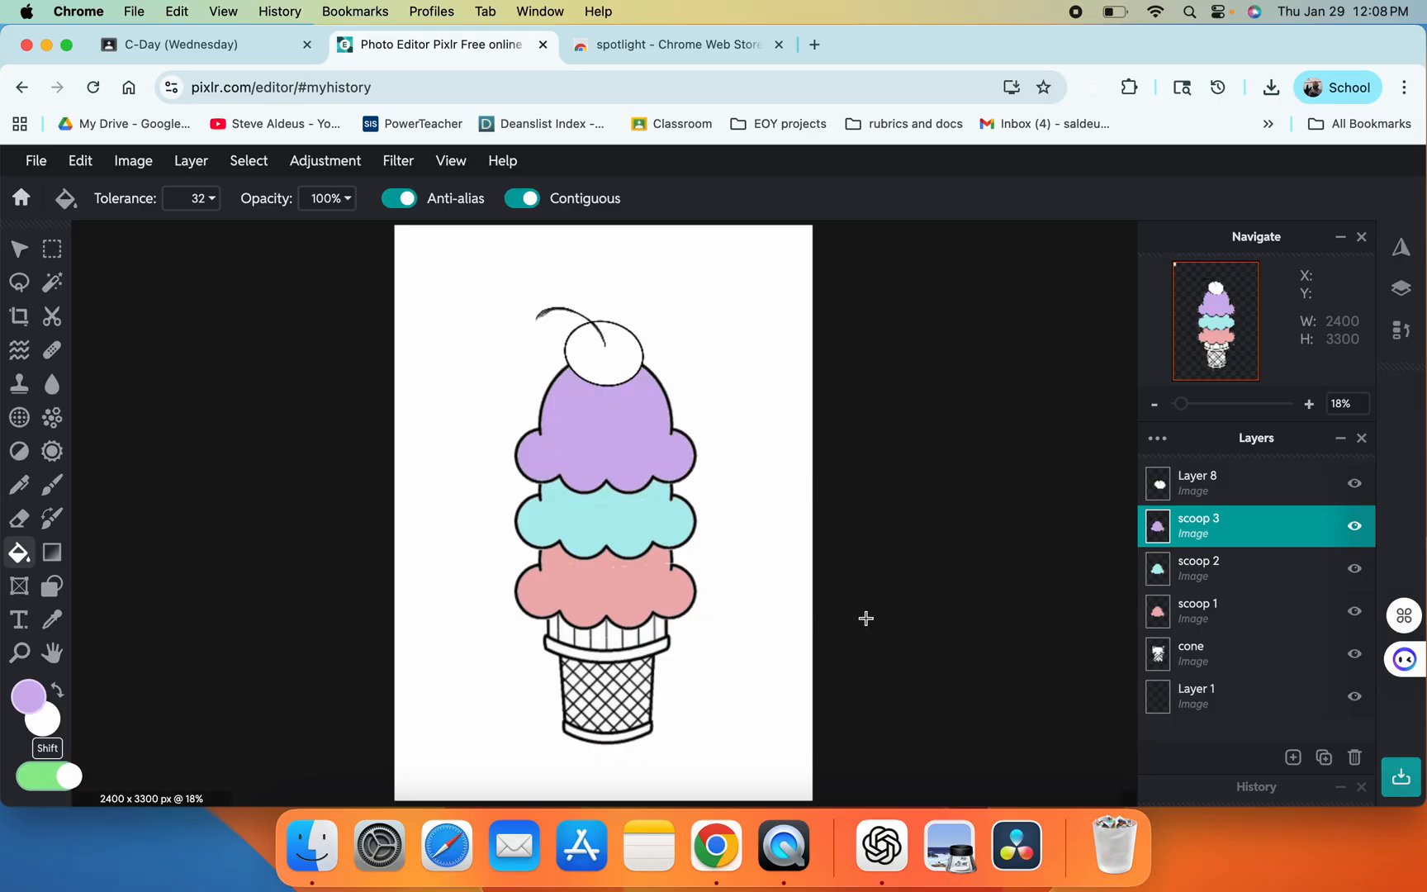
# Step: Fill the cherry circle on Layer 8 with red #ED0D20
pyautogui.click(1210, 484)
pyautogui.click(29, 697)
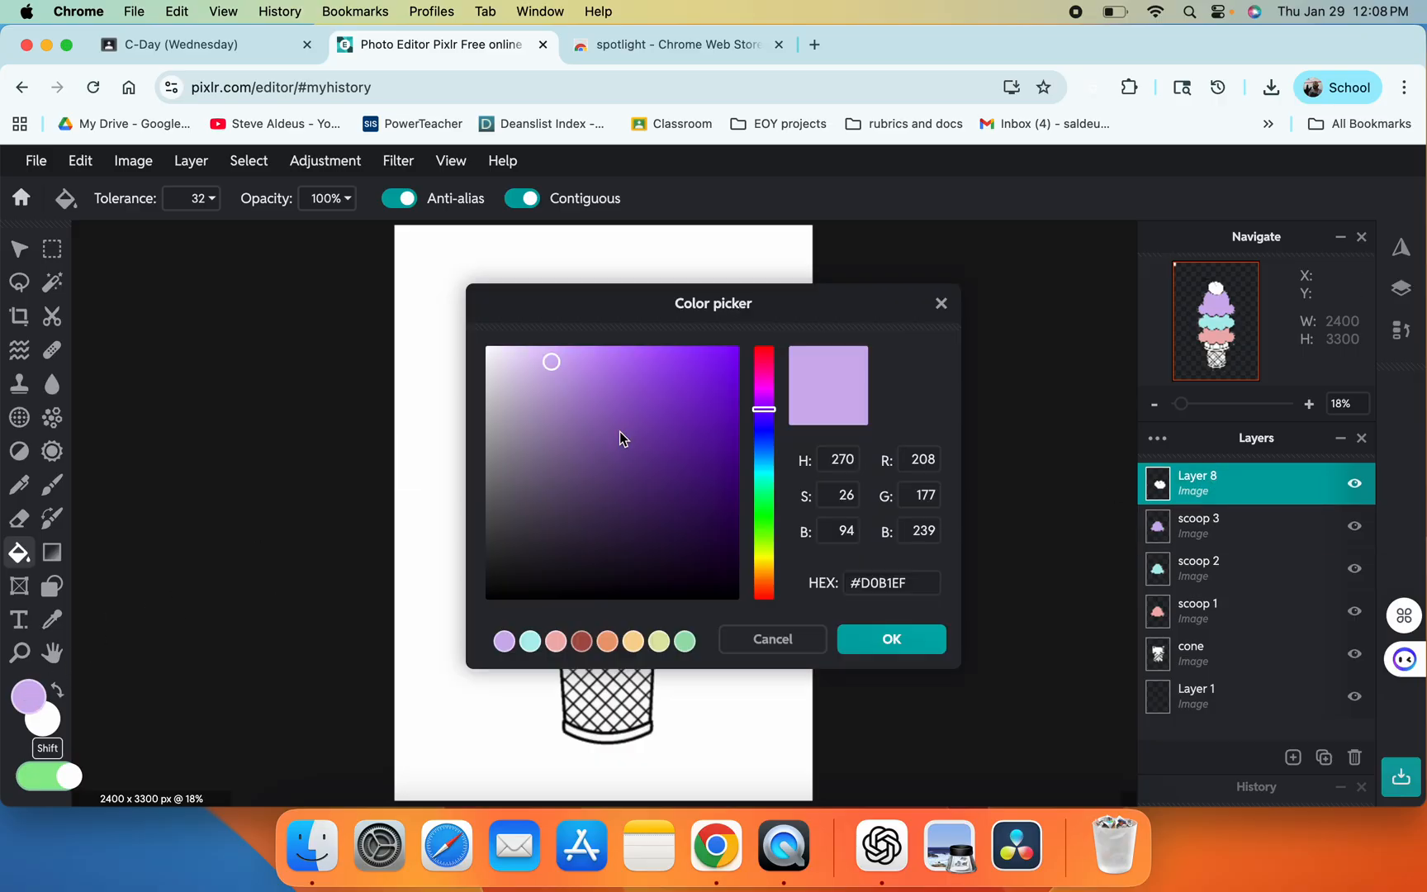
pyautogui.click(765, 350)
pyautogui.click(725, 363)
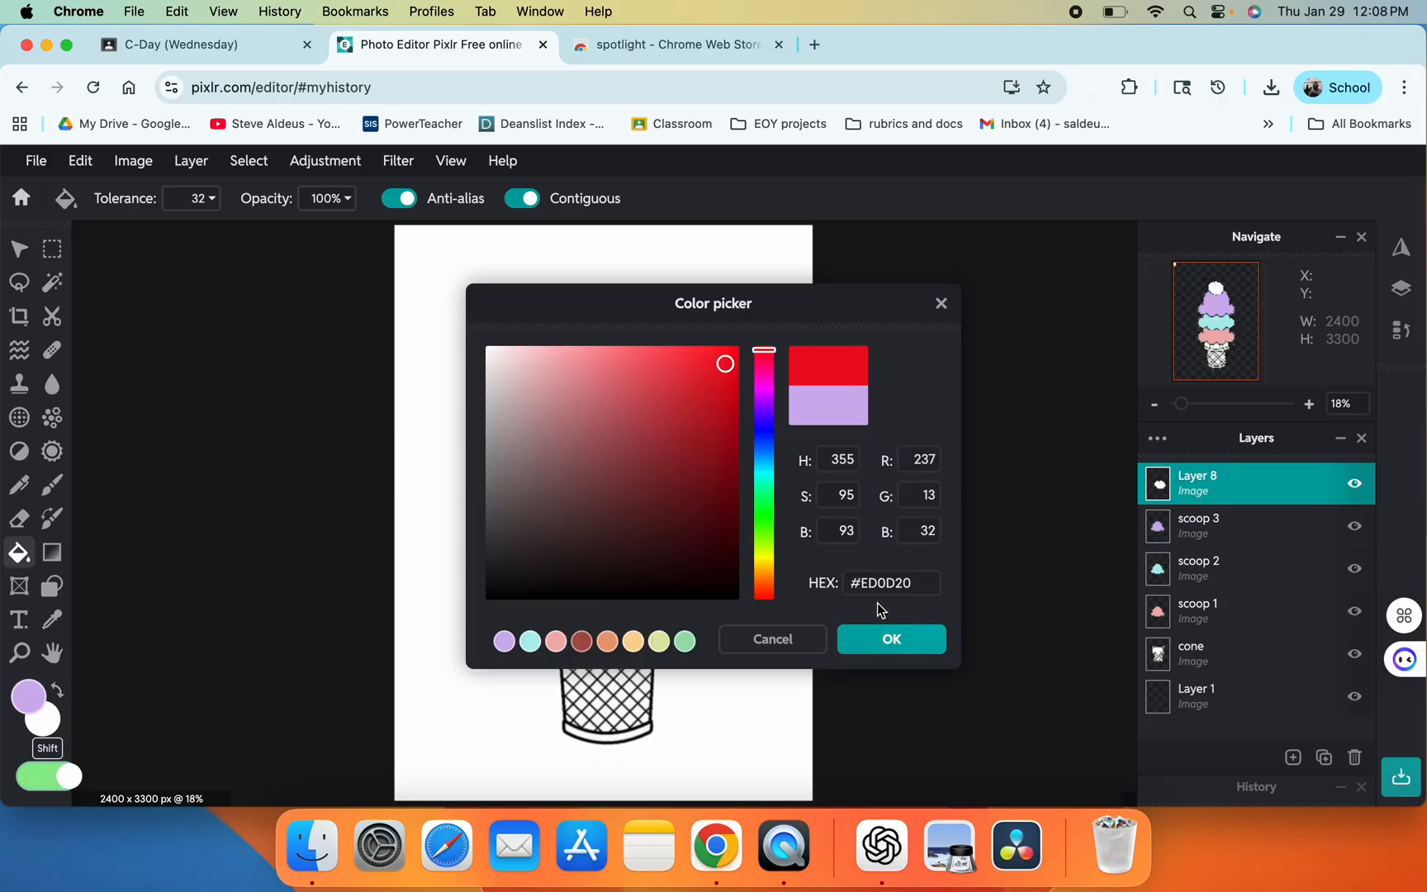
pyautogui.click(889, 639)
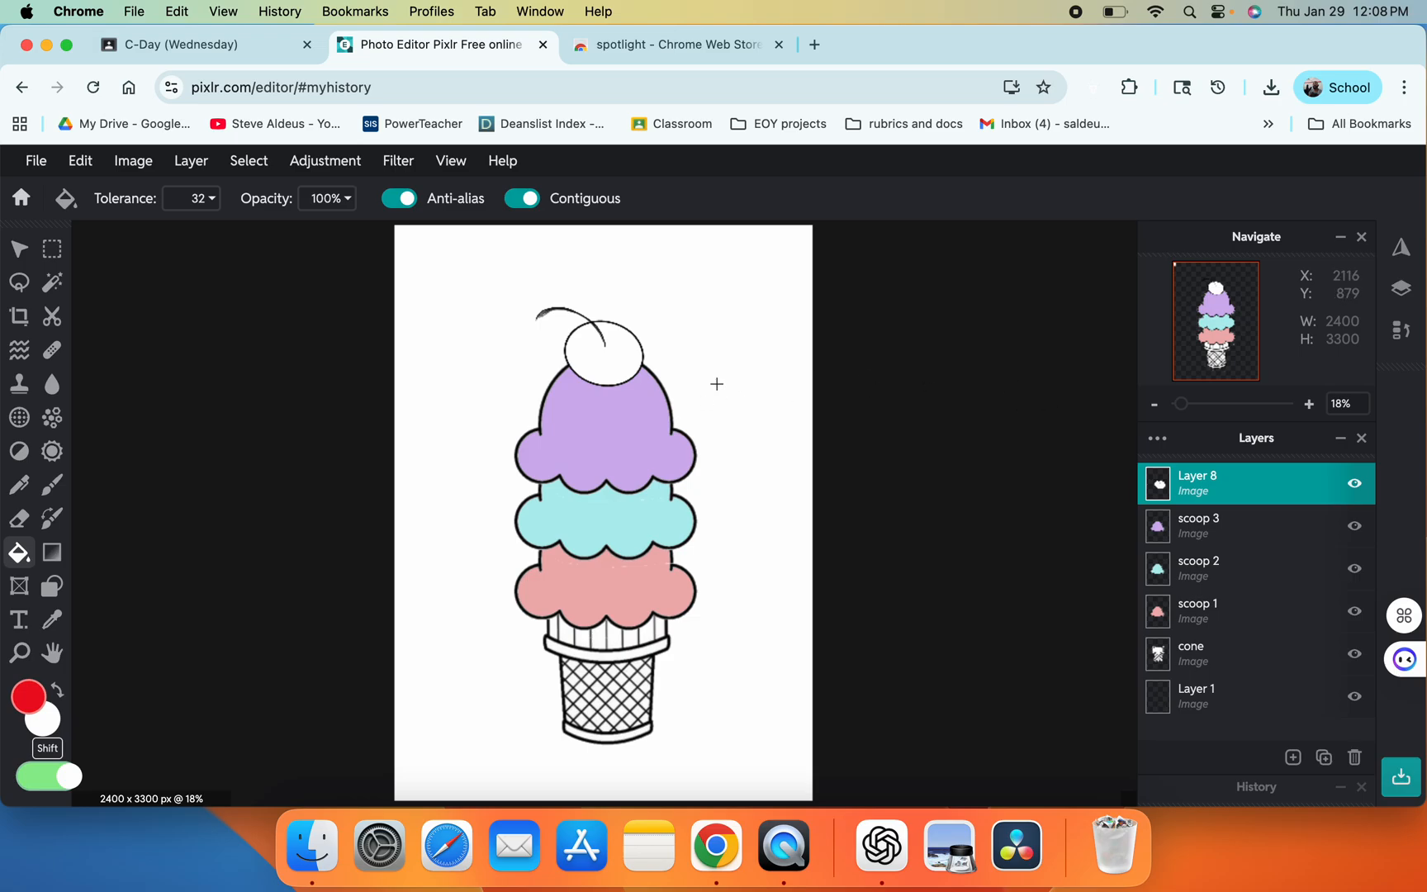
pyautogui.click(621, 357)
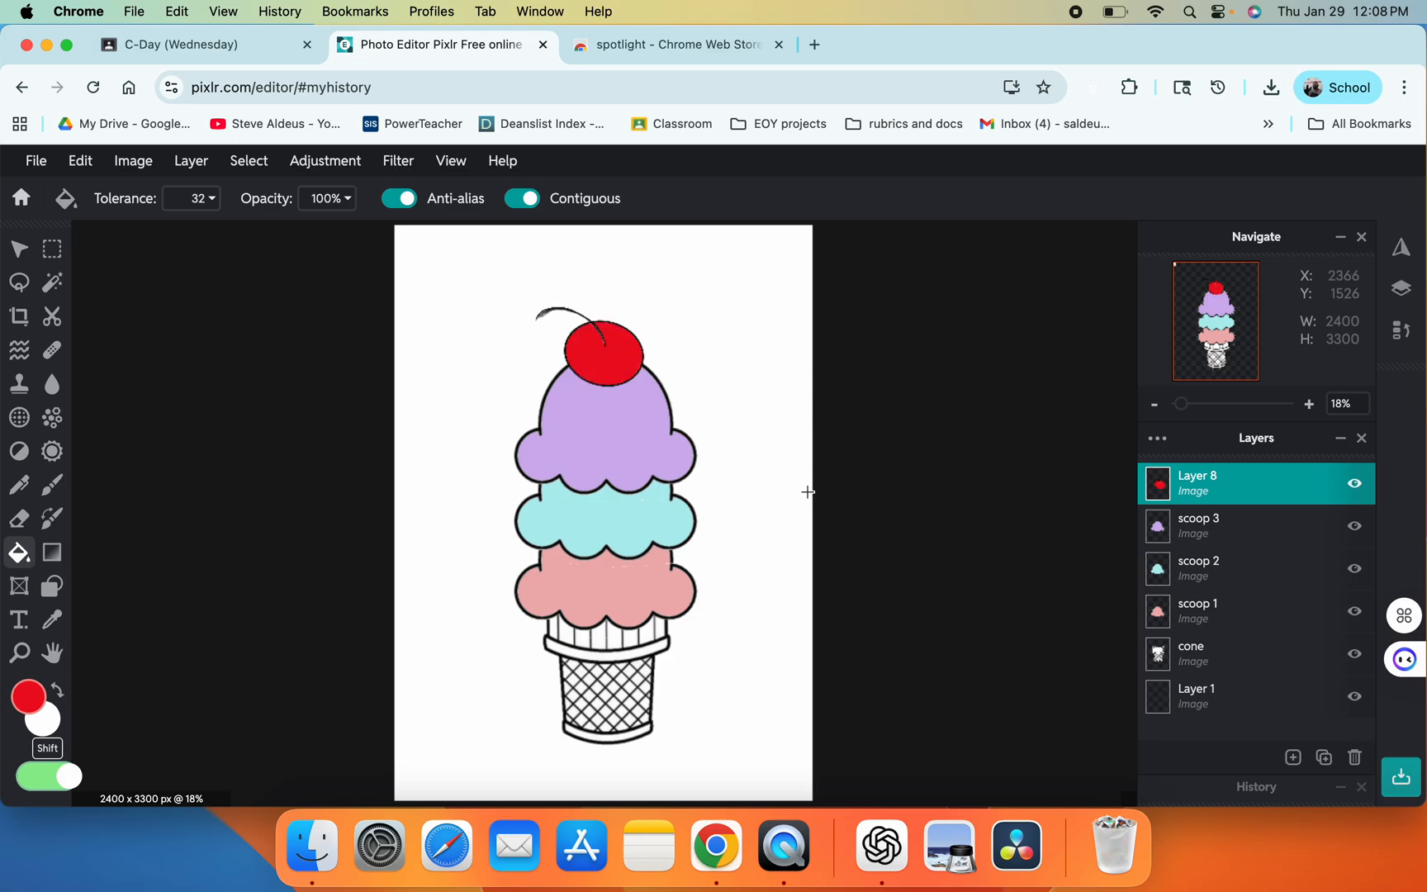
# Step: Make the cone layer active and set the main colour to the recent orange #EC9D75
pyautogui.click(1212, 664)
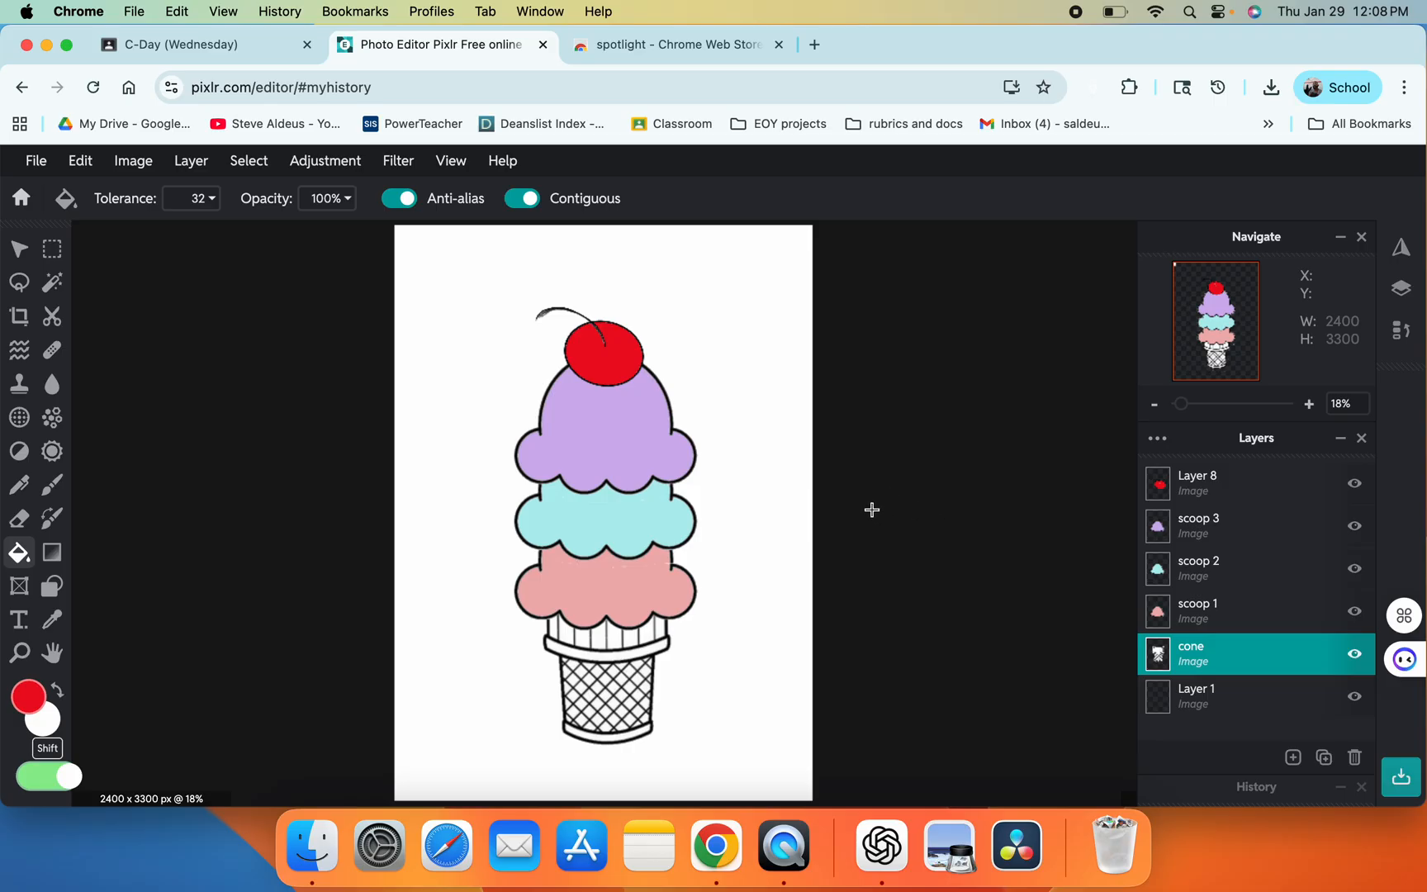
pyautogui.click(30, 695)
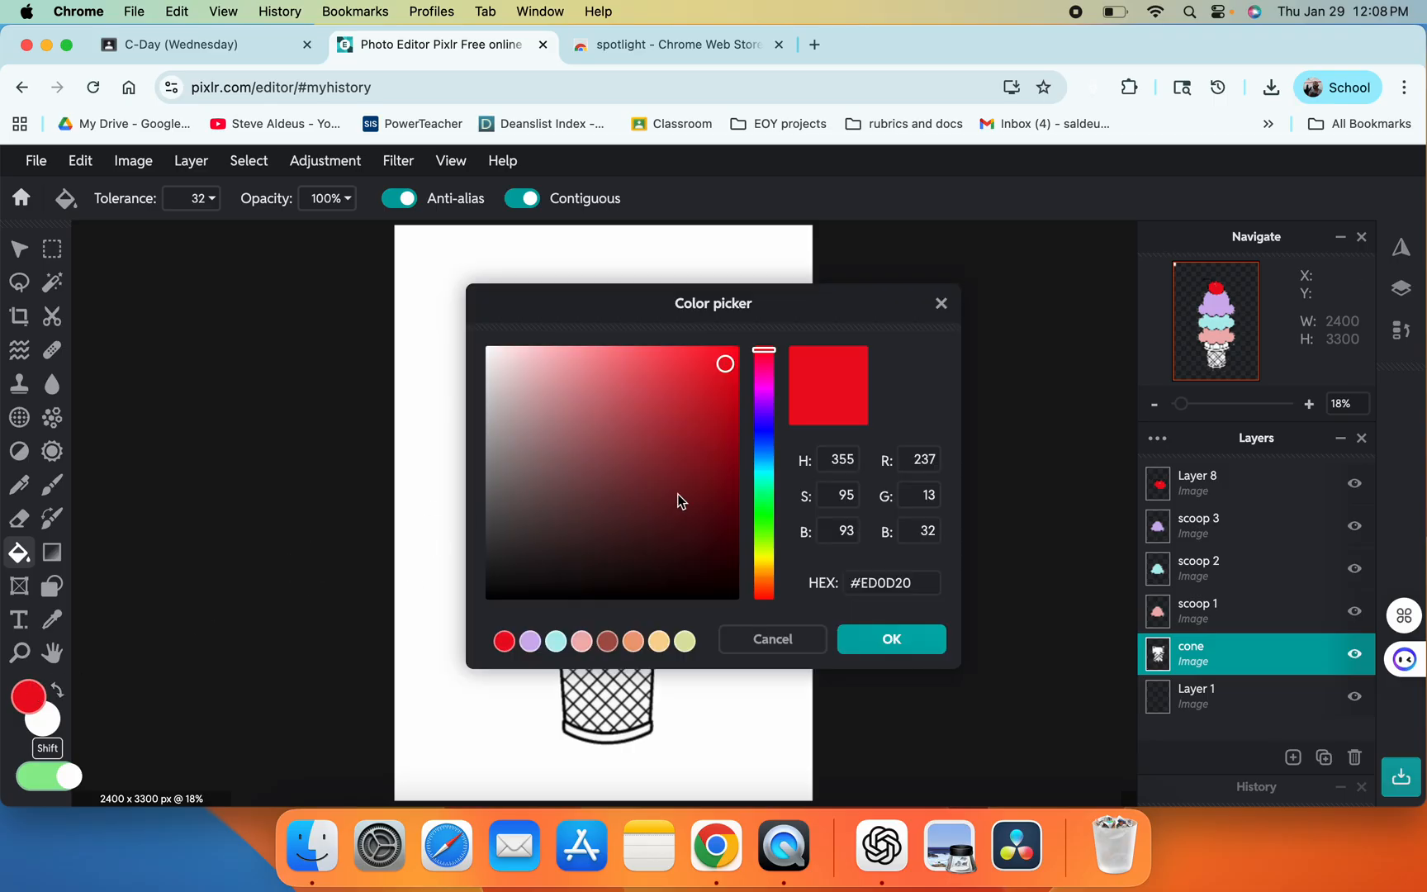
pyautogui.click(635, 642)
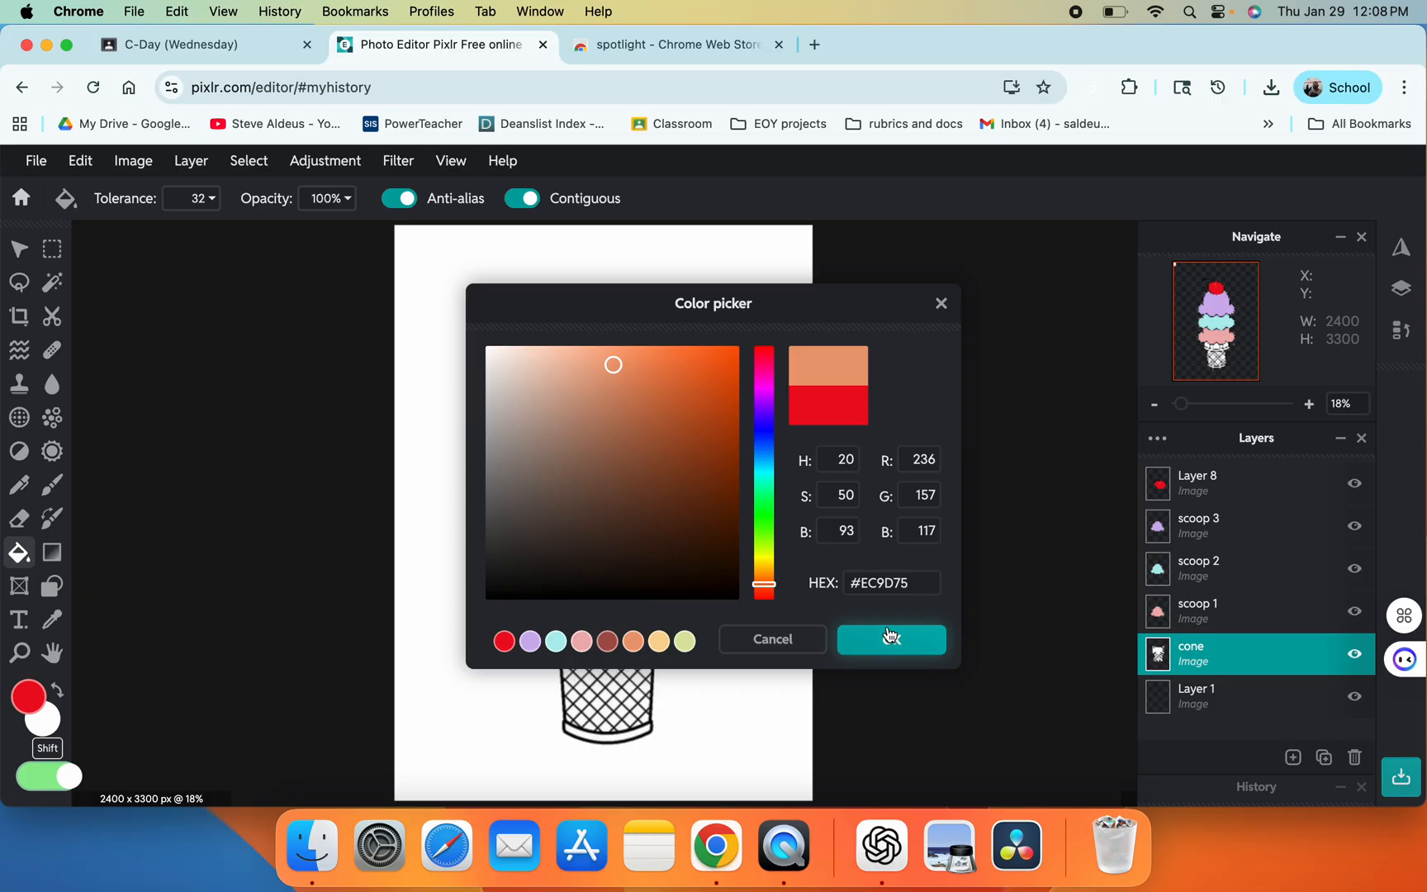
pyautogui.click(852, 638)
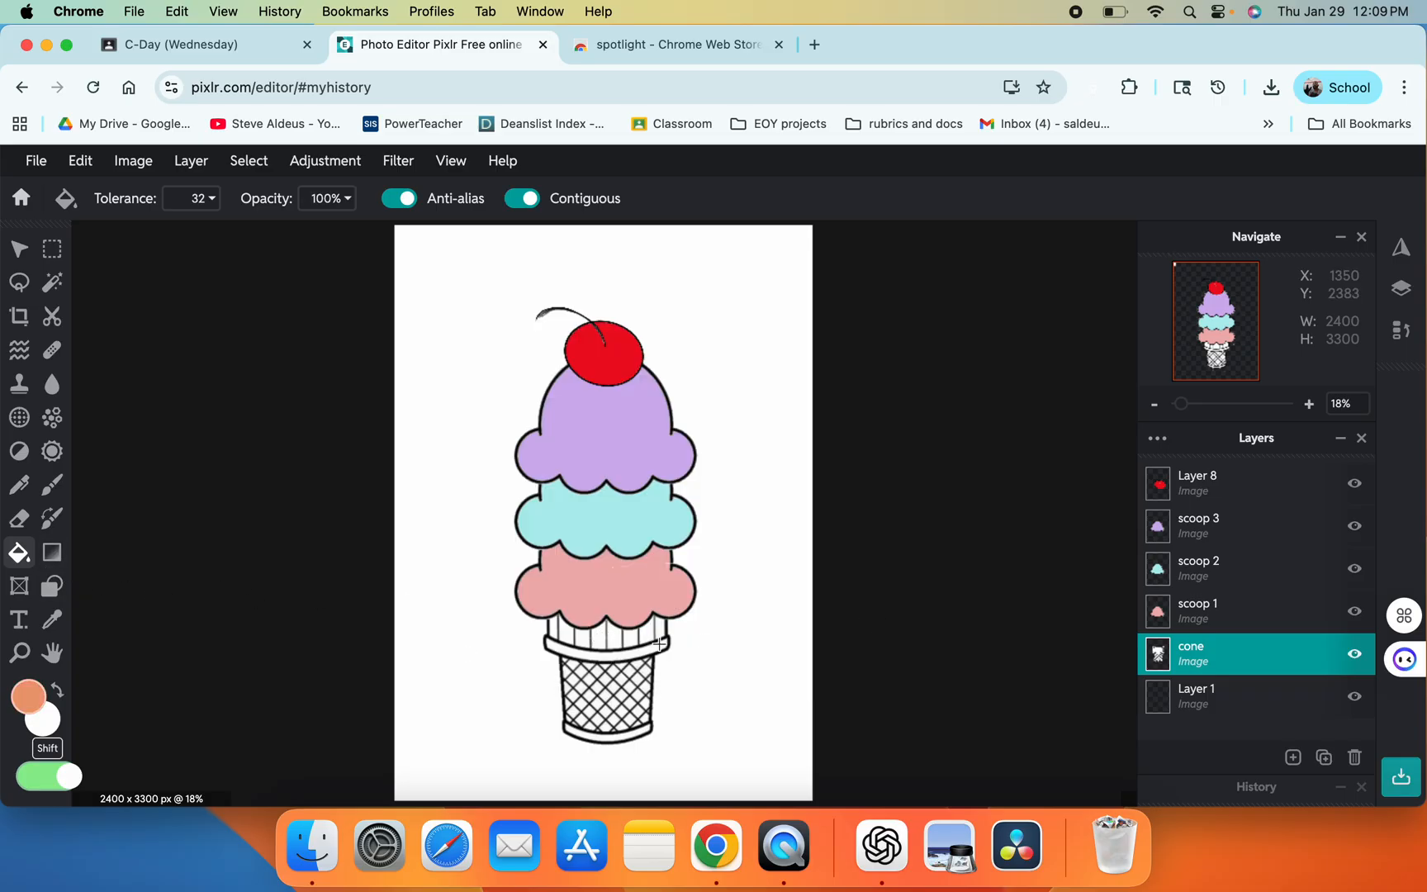
# Step: Fill the cone's upper vertical segments, its rim and its base band with the orange
pyautogui.scroll(3, 608, 653)
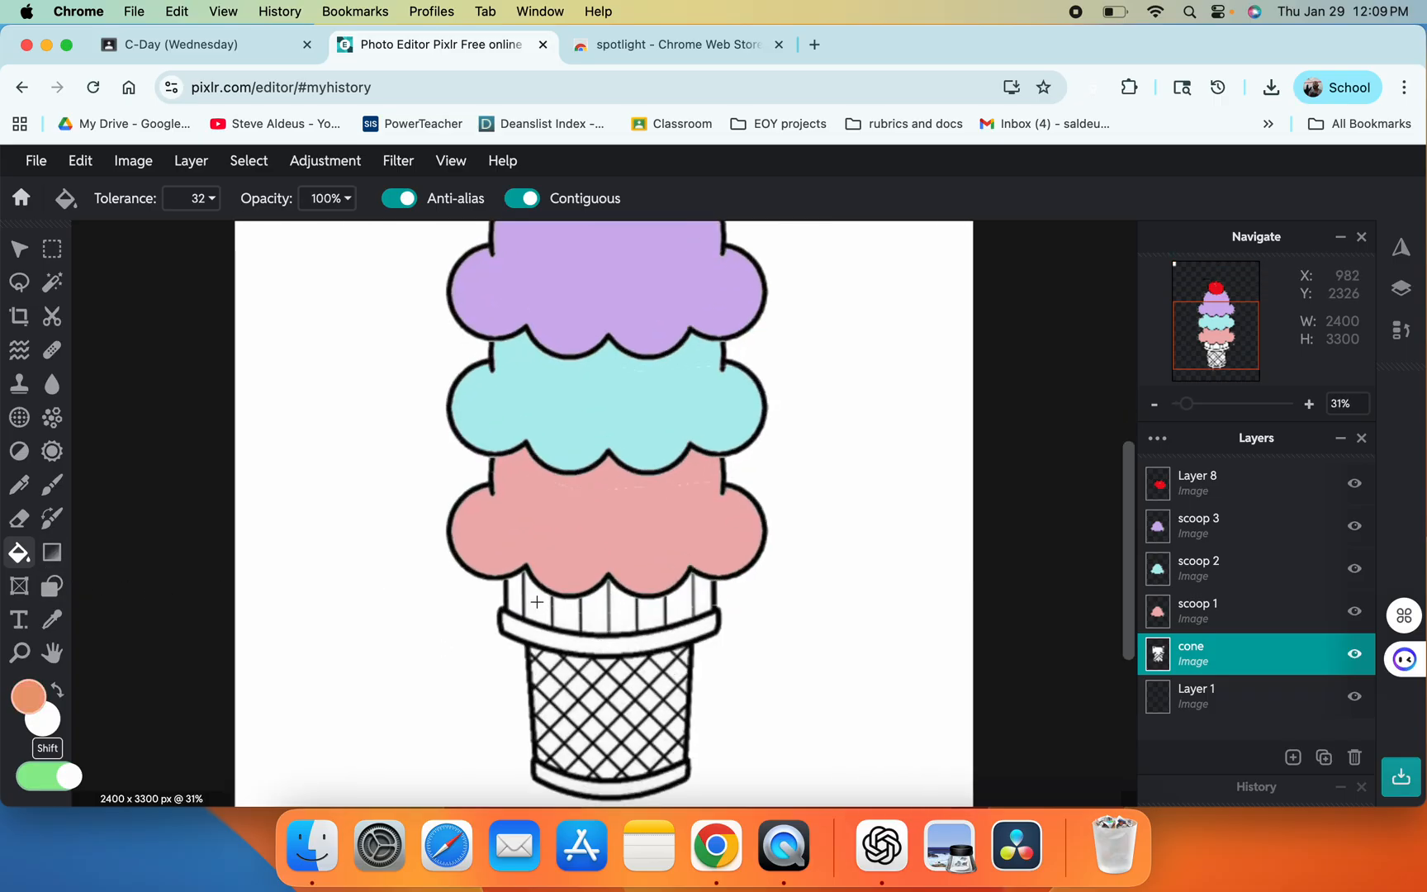
pyautogui.click(536, 602)
pyautogui.click(513, 599)
pyautogui.click(568, 612)
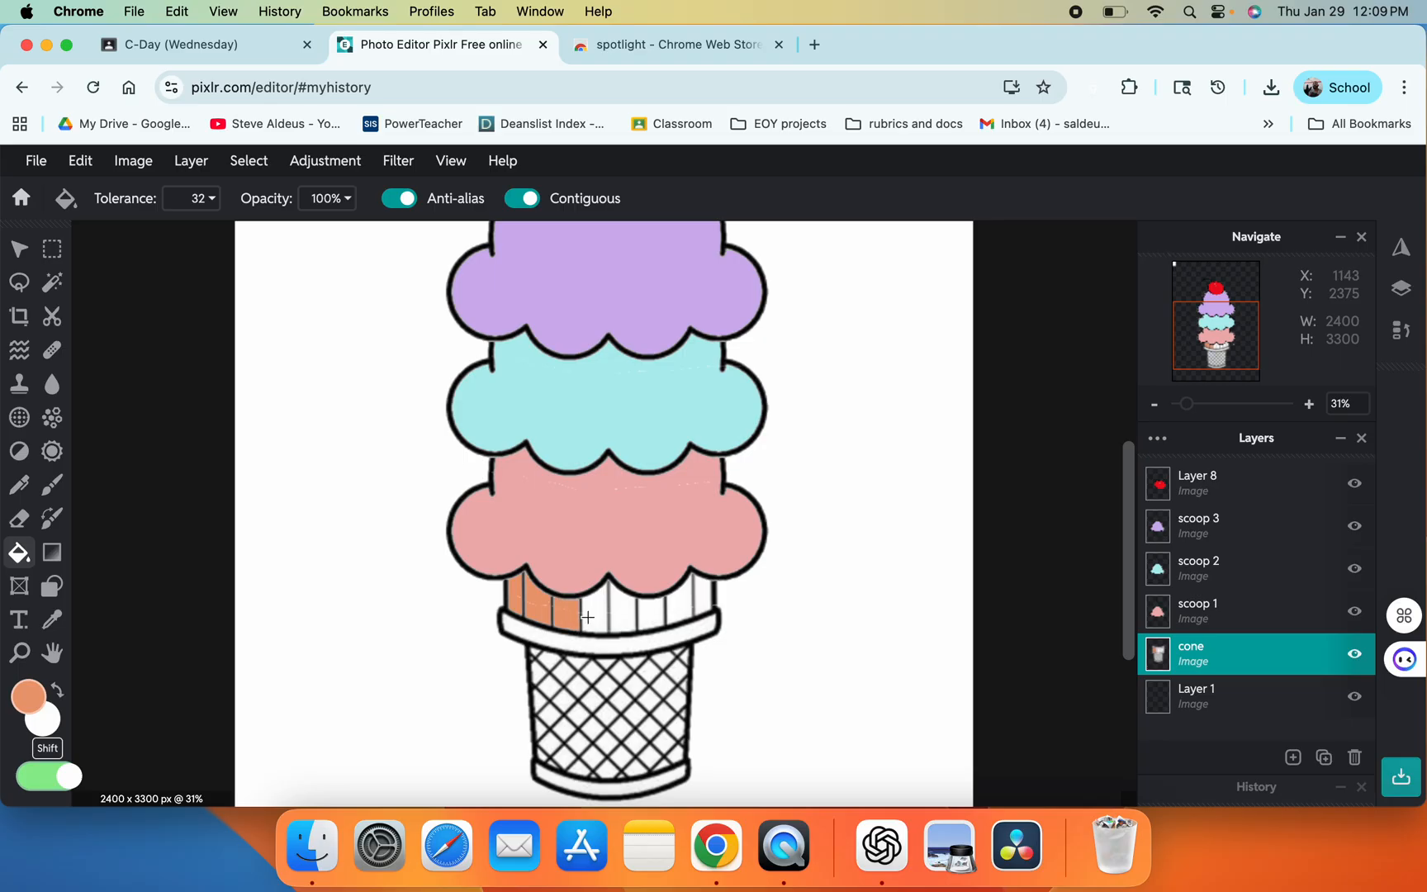
pyautogui.click(590, 616)
pyautogui.click(630, 617)
pyautogui.click(653, 617)
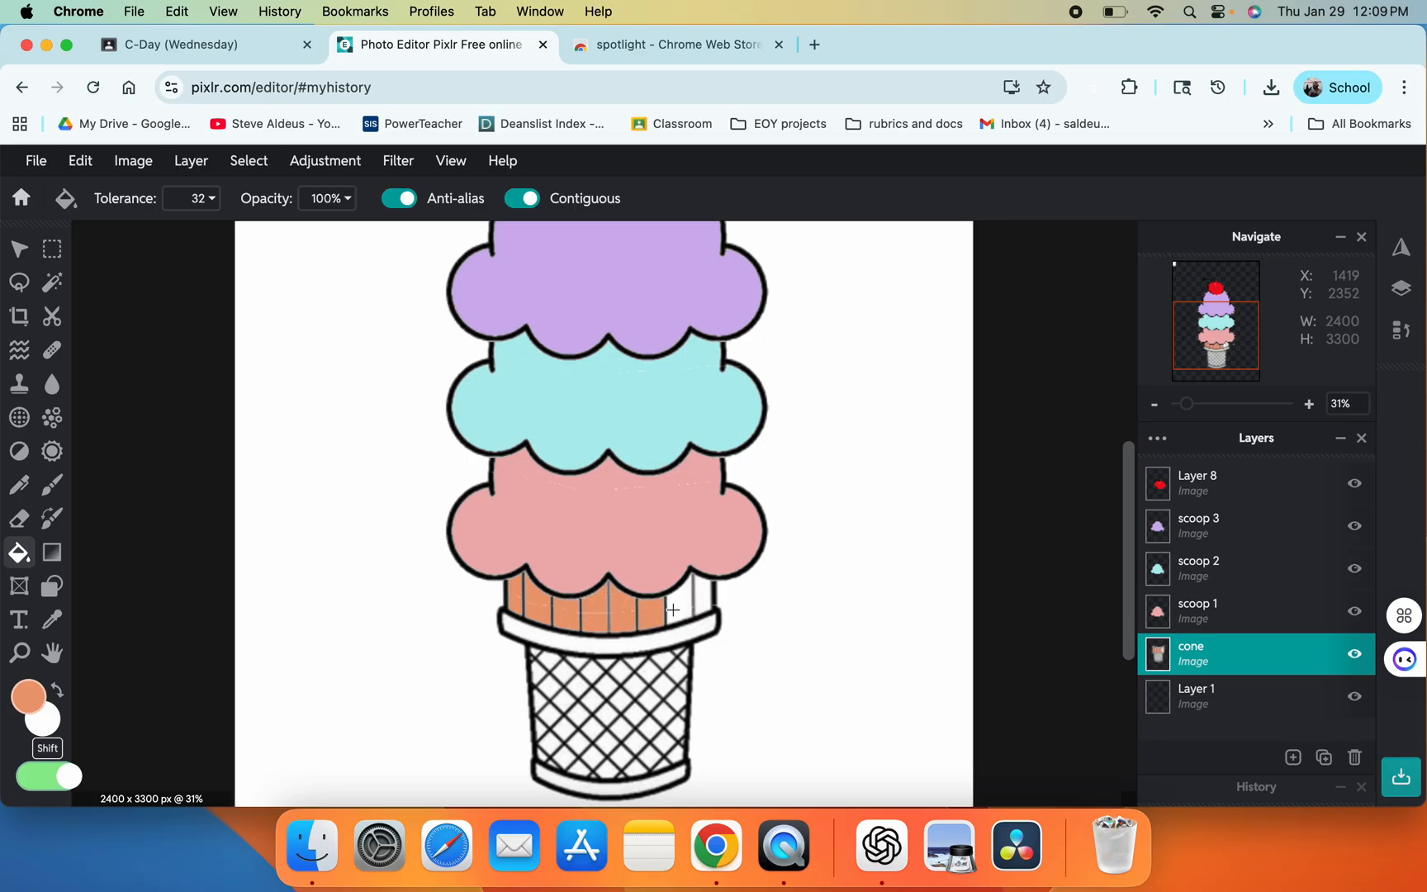
pyautogui.click(673, 609)
pyautogui.click(701, 601)
pyautogui.click(686, 634)
pyautogui.click(644, 781)
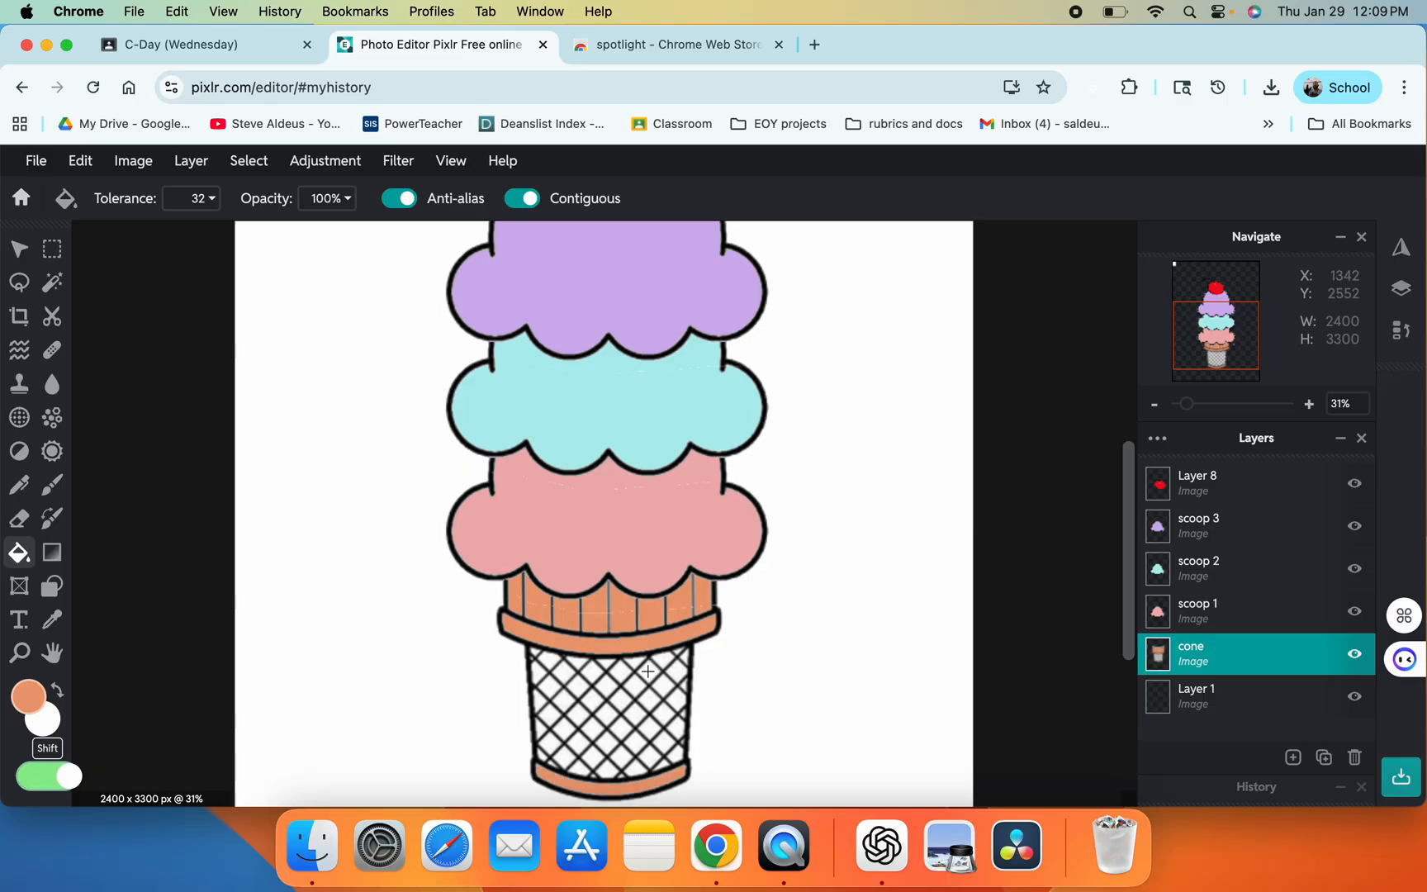